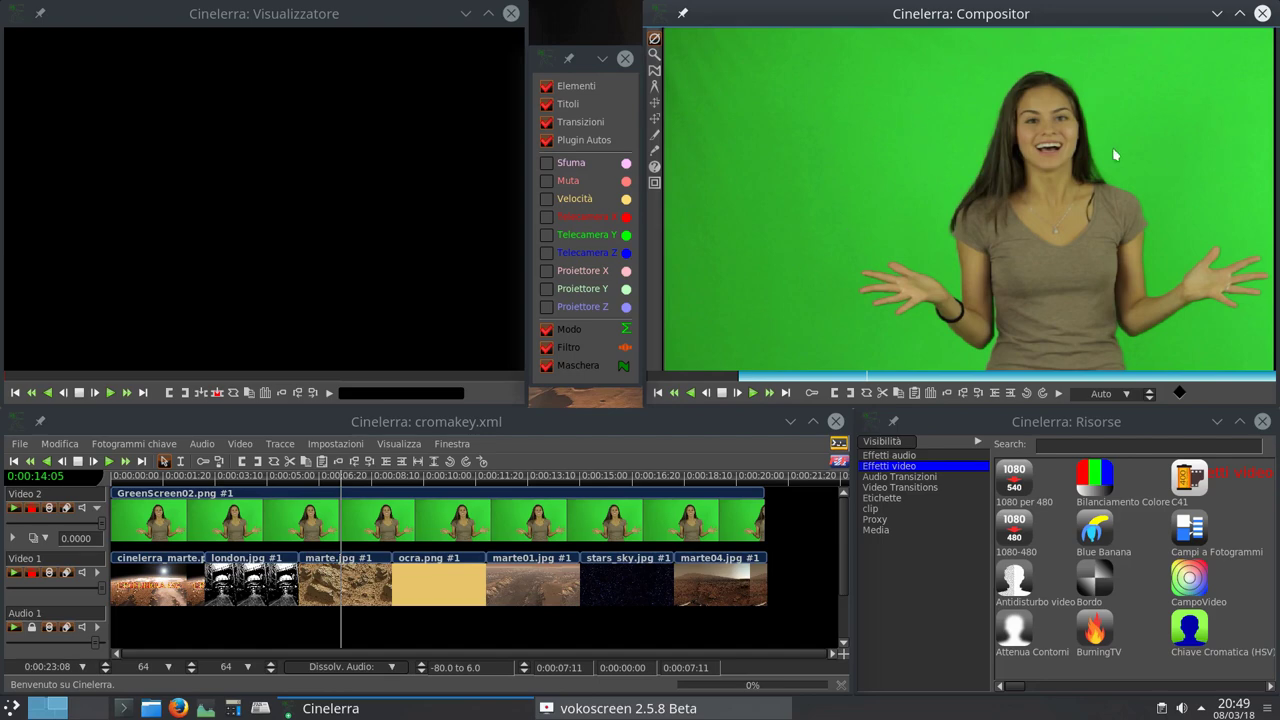
- Sample the green backdrop's colour at several points around the woman with the colour picker, finishing with a brighter green area, and close its readout
left_click(654, 150)
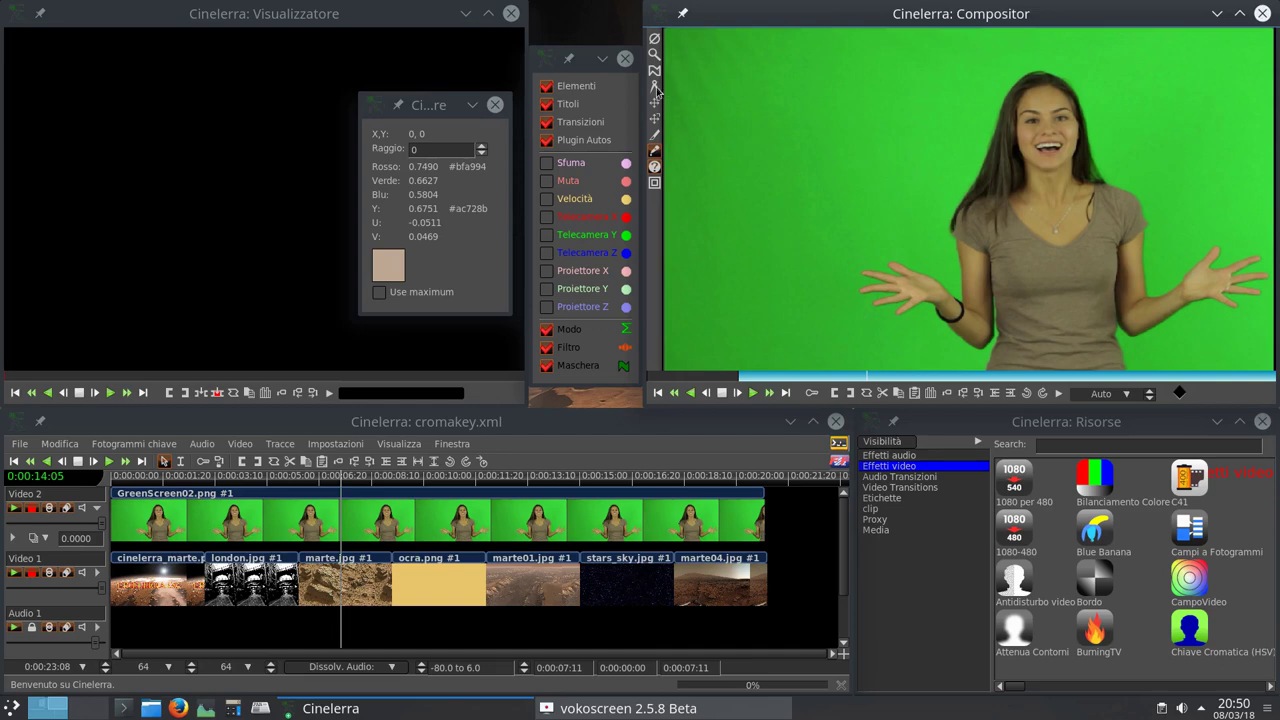
left_click(708, 70)
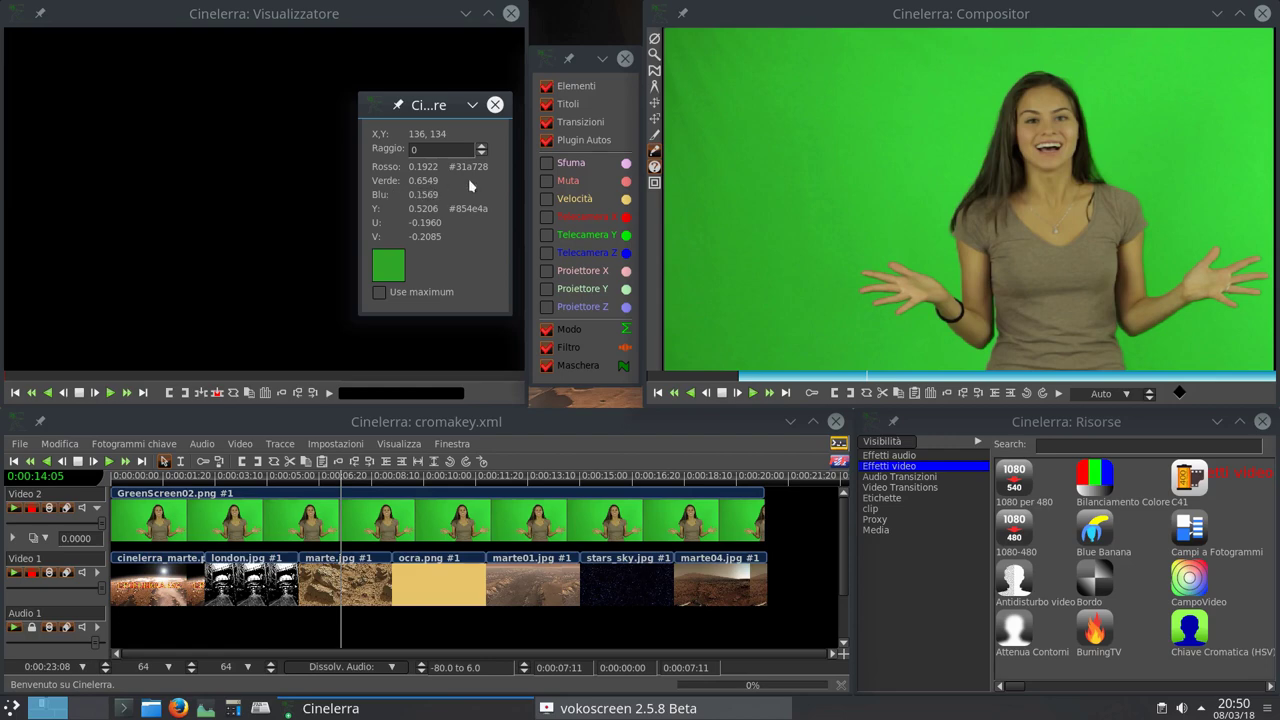
left_click(728, 278)
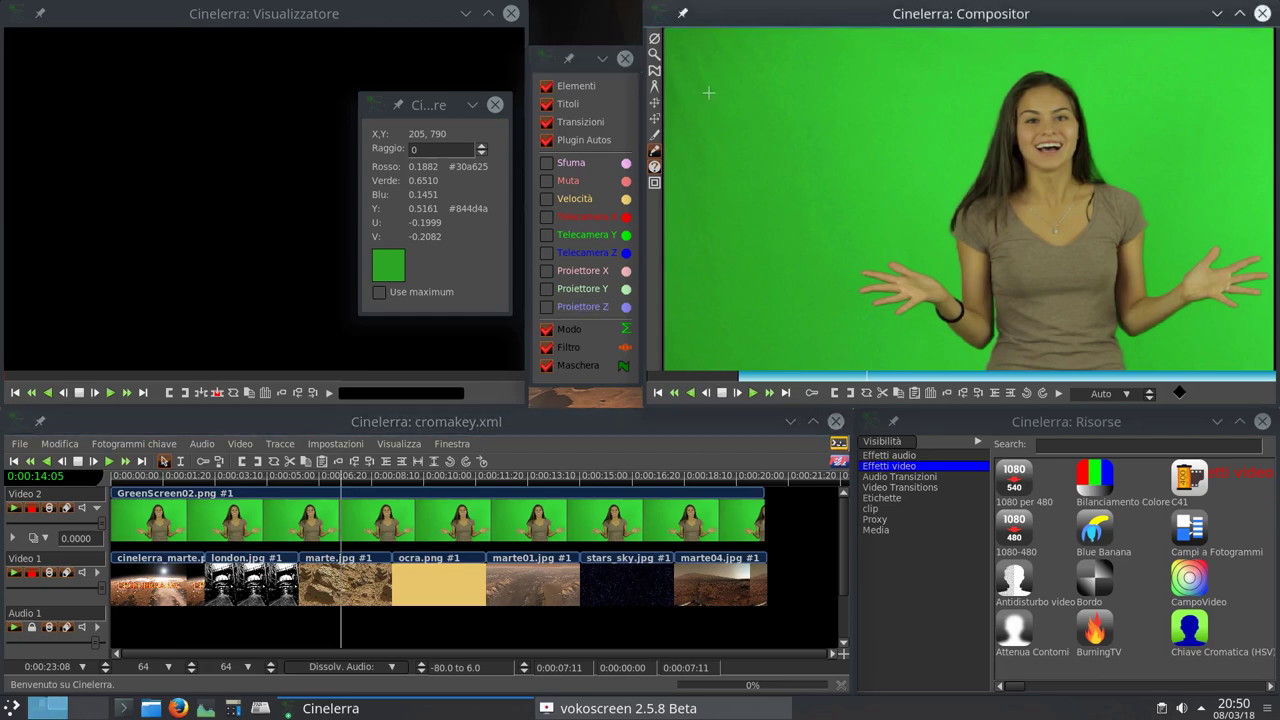
left_click(933, 143)
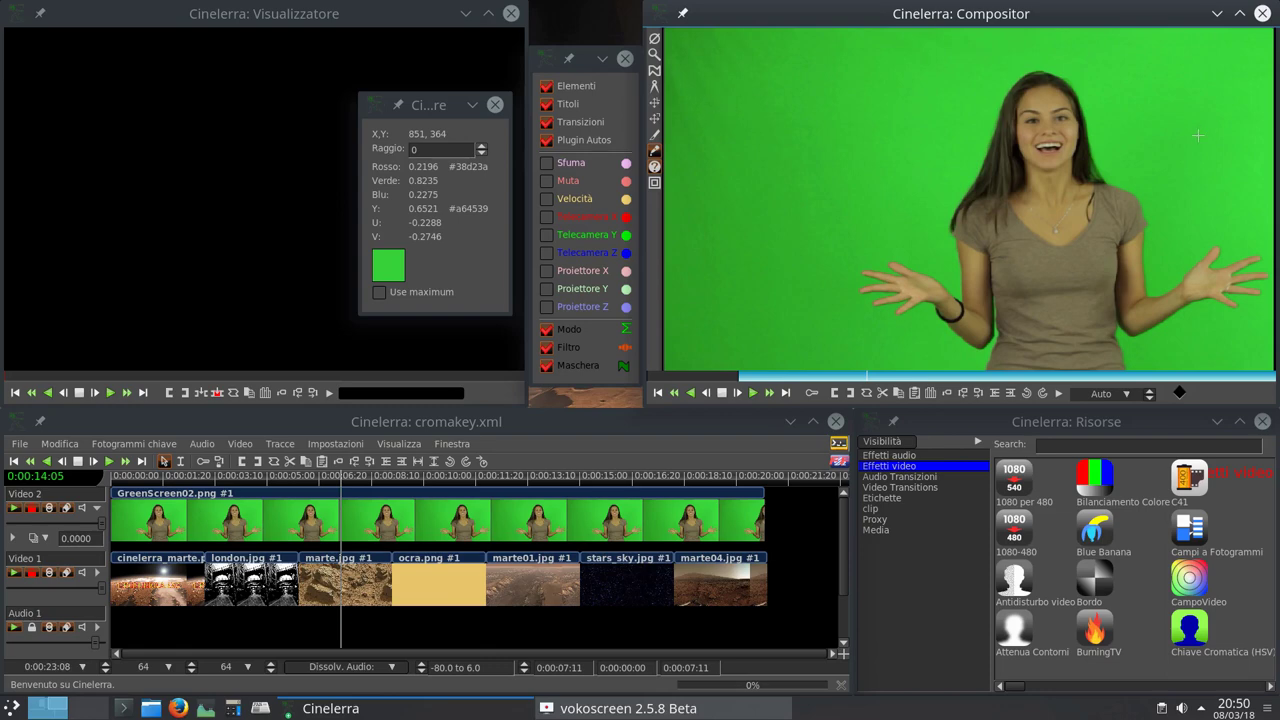
left_click(1187, 243)
left_click(844, 345)
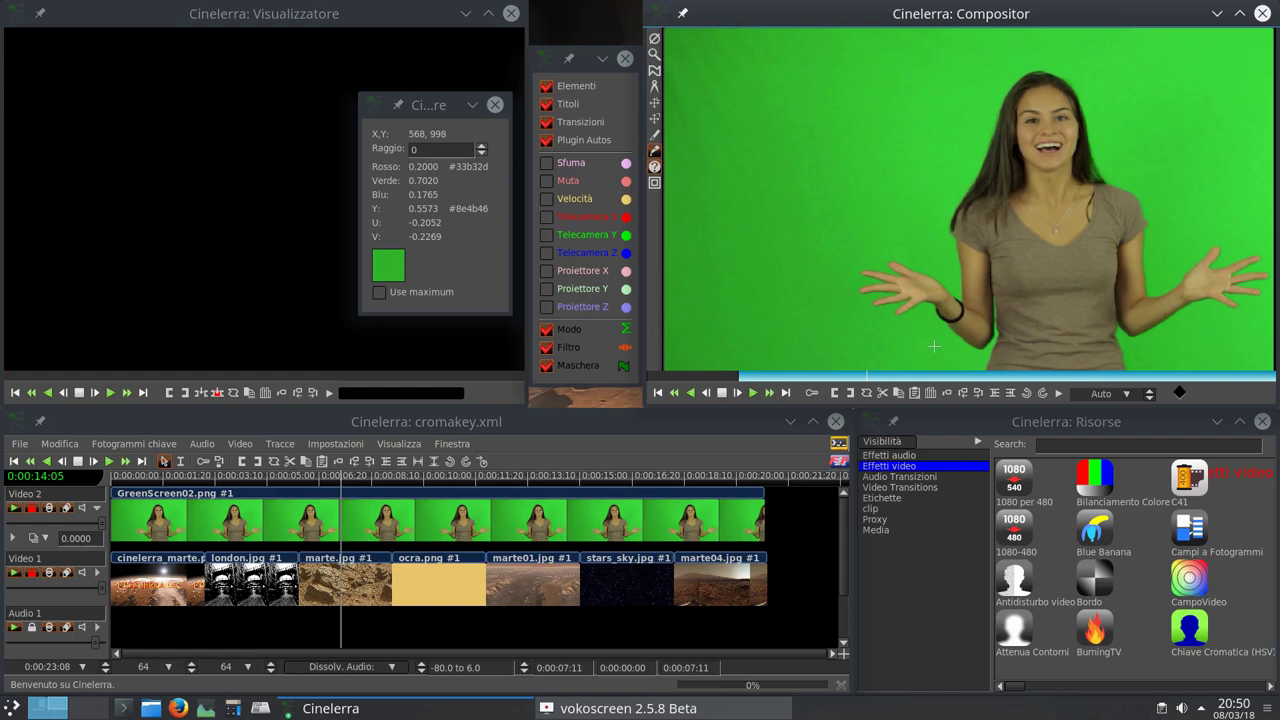
left_click(1172, 270)
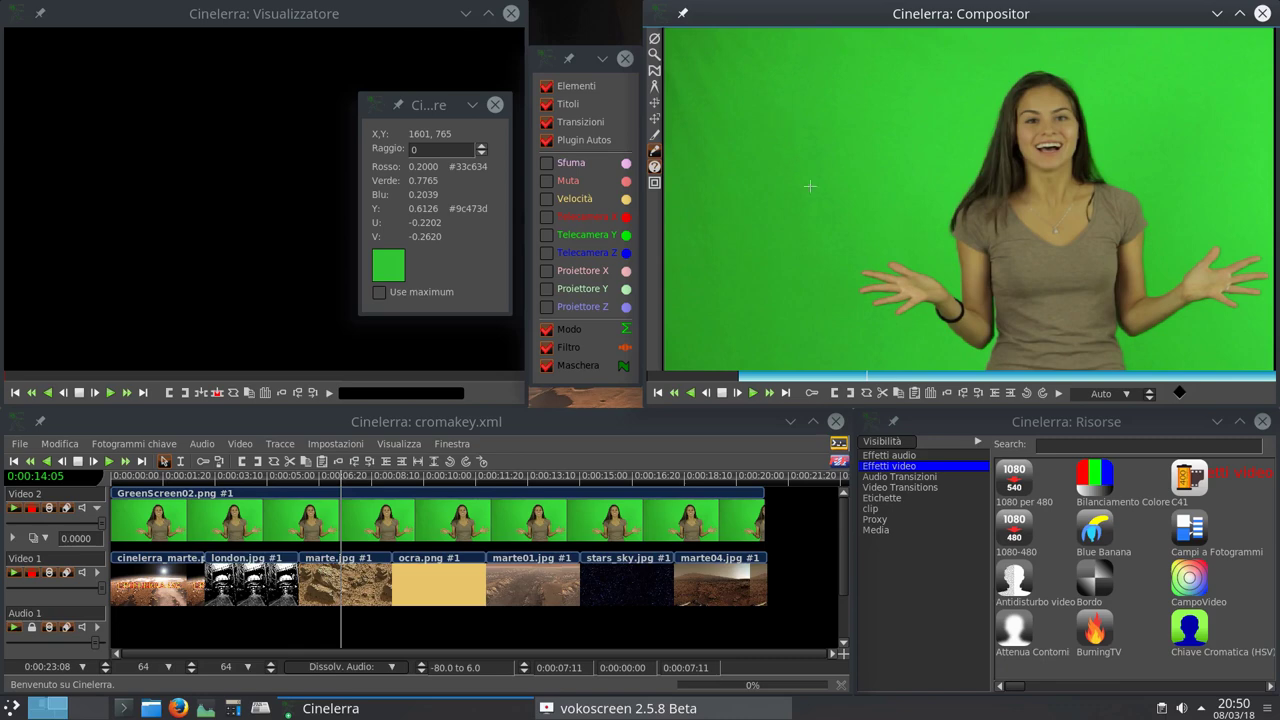
left_click(751, 201)
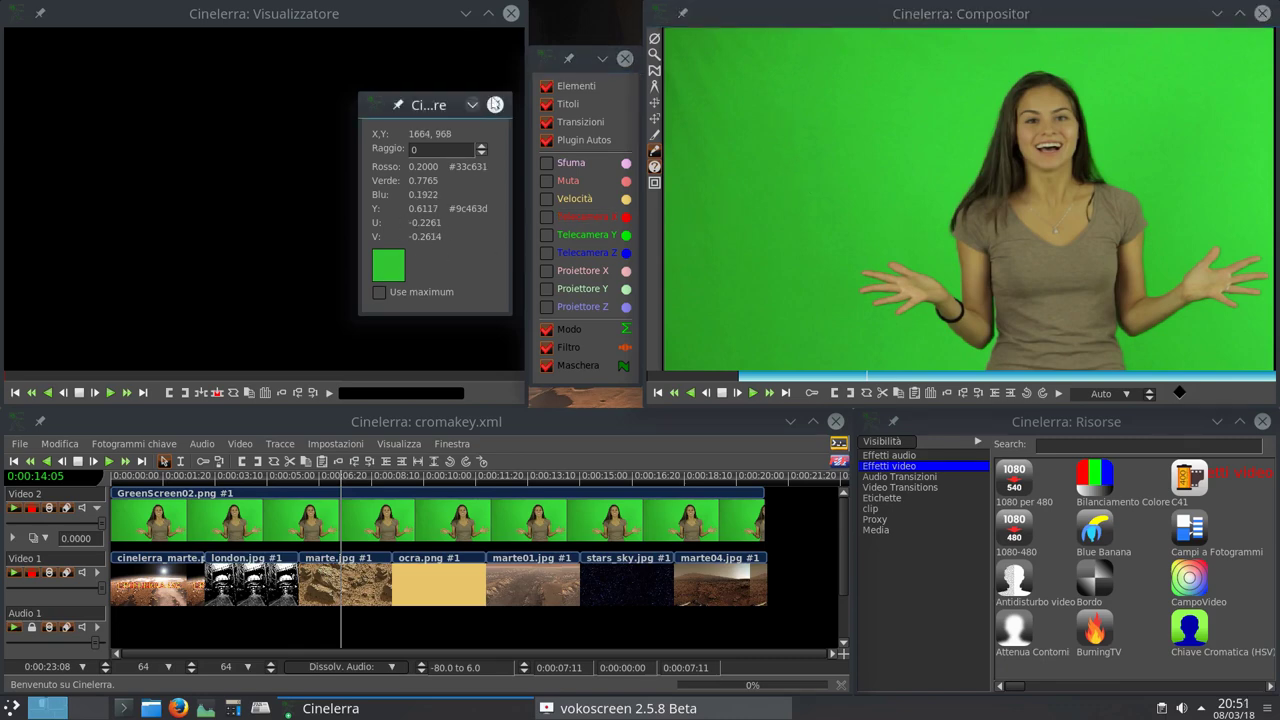
left_click(496, 106)
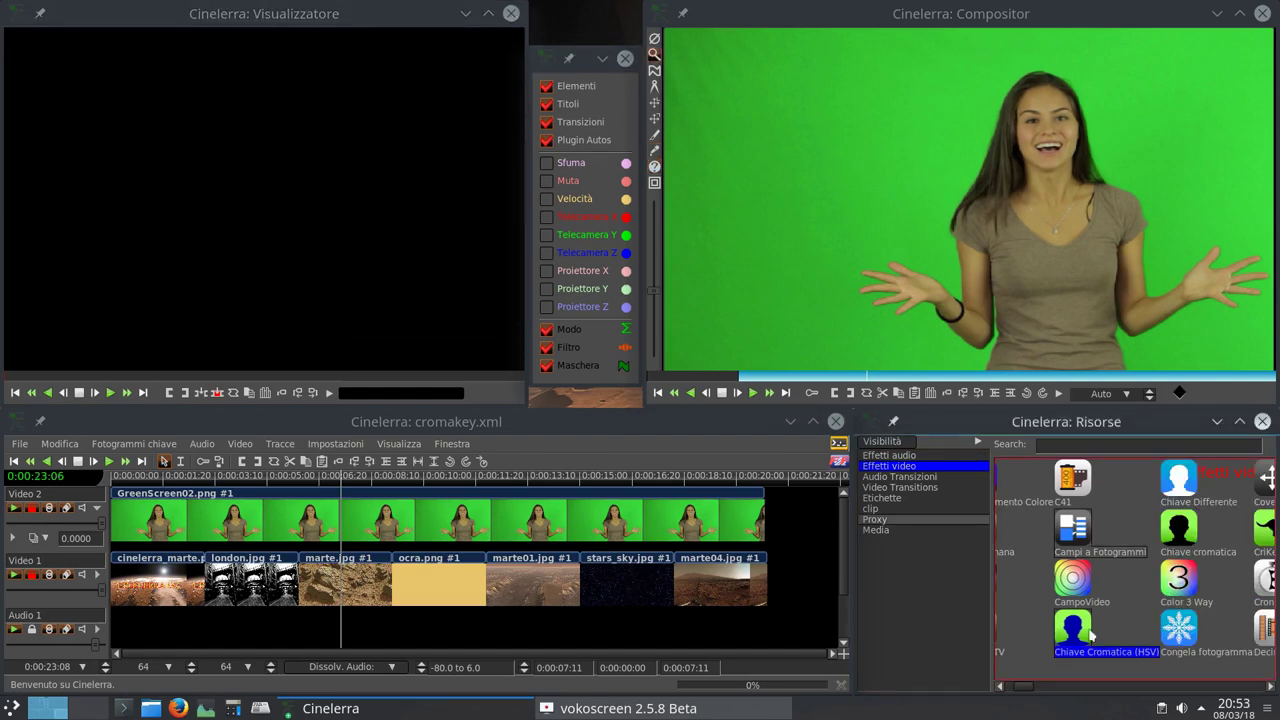
- Apply the Chiave Cromatica (HSV) effect to the GreenScreen02.png clip on Video 2 and use the picked green as its key colour
left_click_drag(1077, 637, 575, 520)
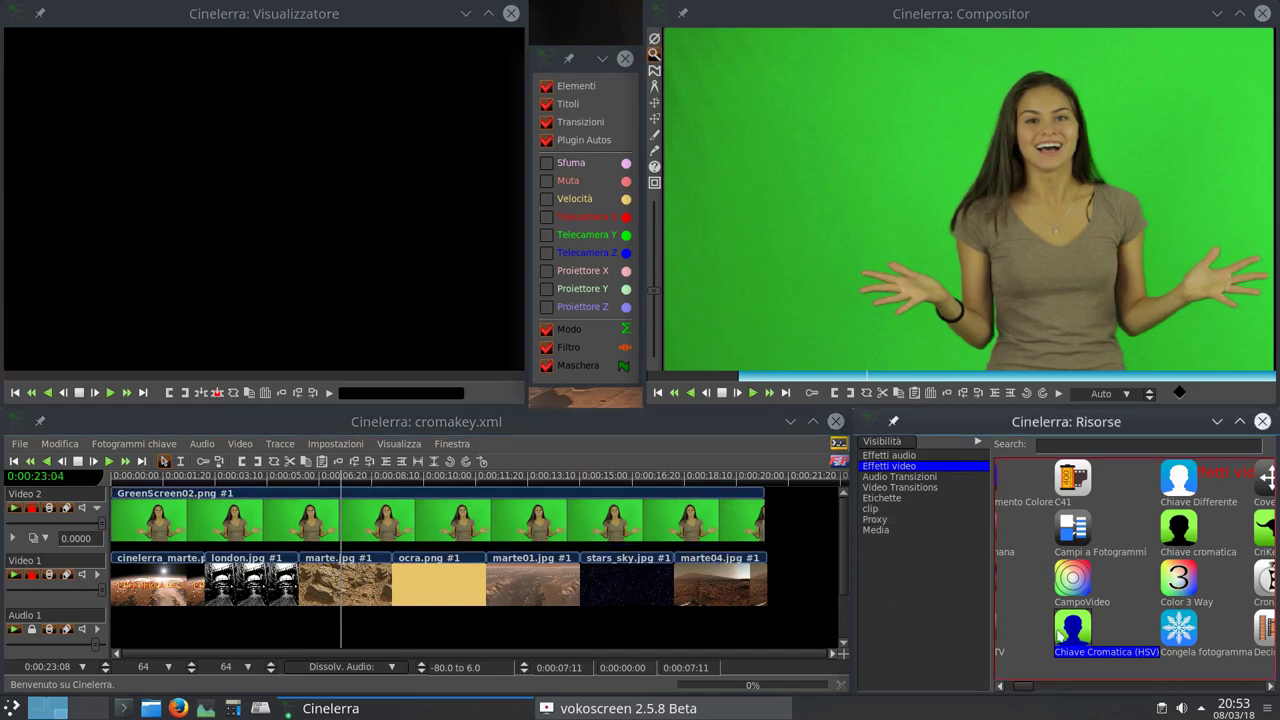
left_click_drag(1073, 627, 588, 535)
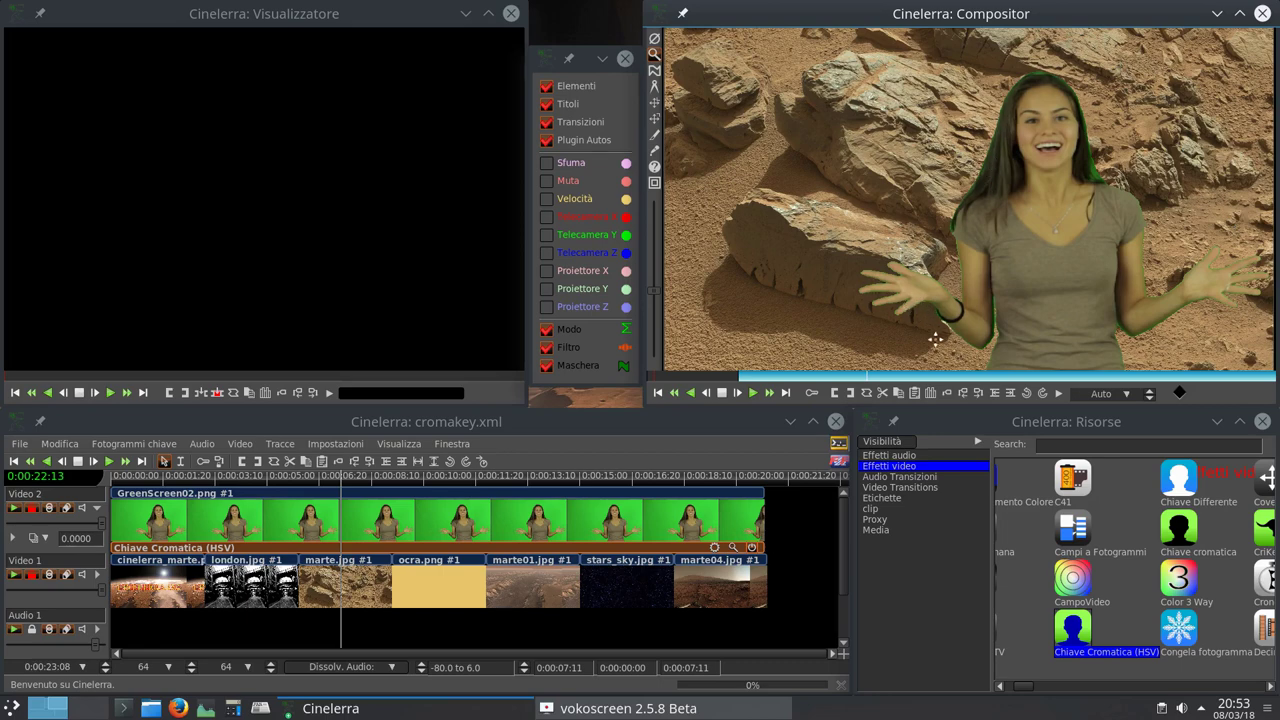
left_click(733, 547)
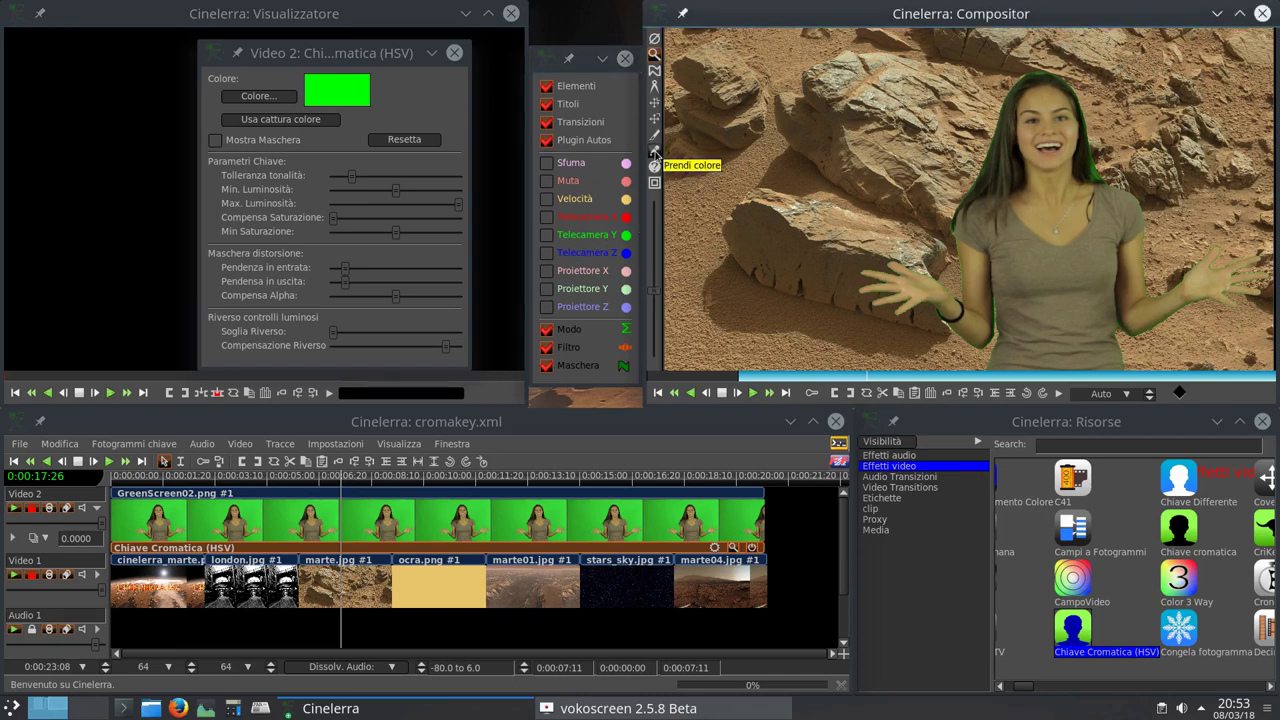
left_click(270, 125)
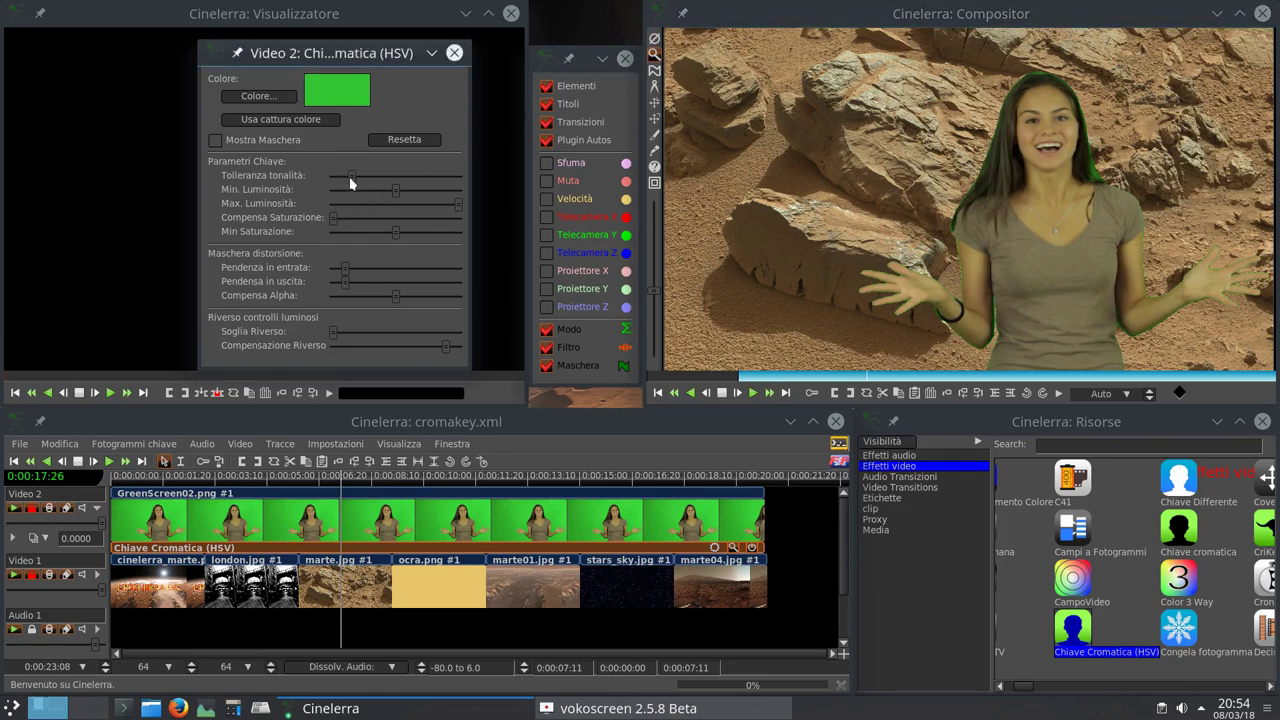
- Fine-tune the chroma key's hue tolerance and lower its minimum and maximum luminosity while checking the hair edges
mouse_move(350, 176)
left_mouse_down()
mouse_move(329, 183)
mouse_move(374, 182)
mouse_move(332, 175)
mouse_move(350, 183)
left_mouse_up()
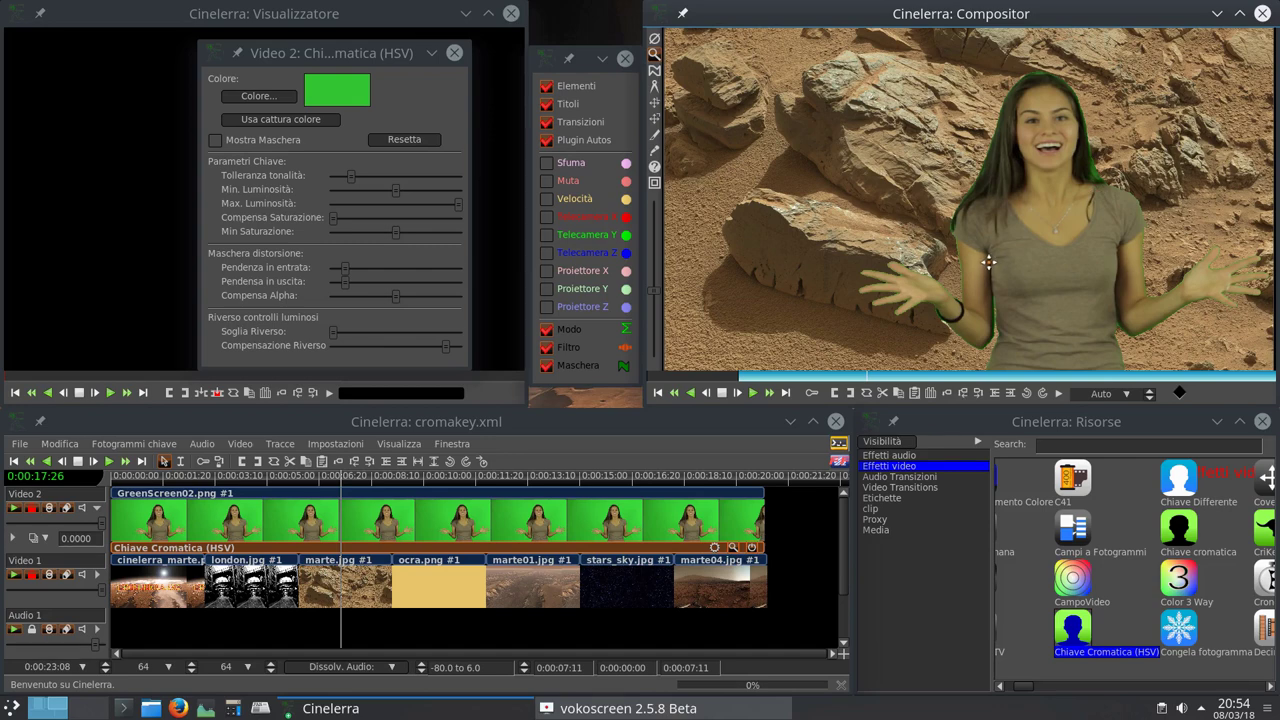
left_click(1076, 181)
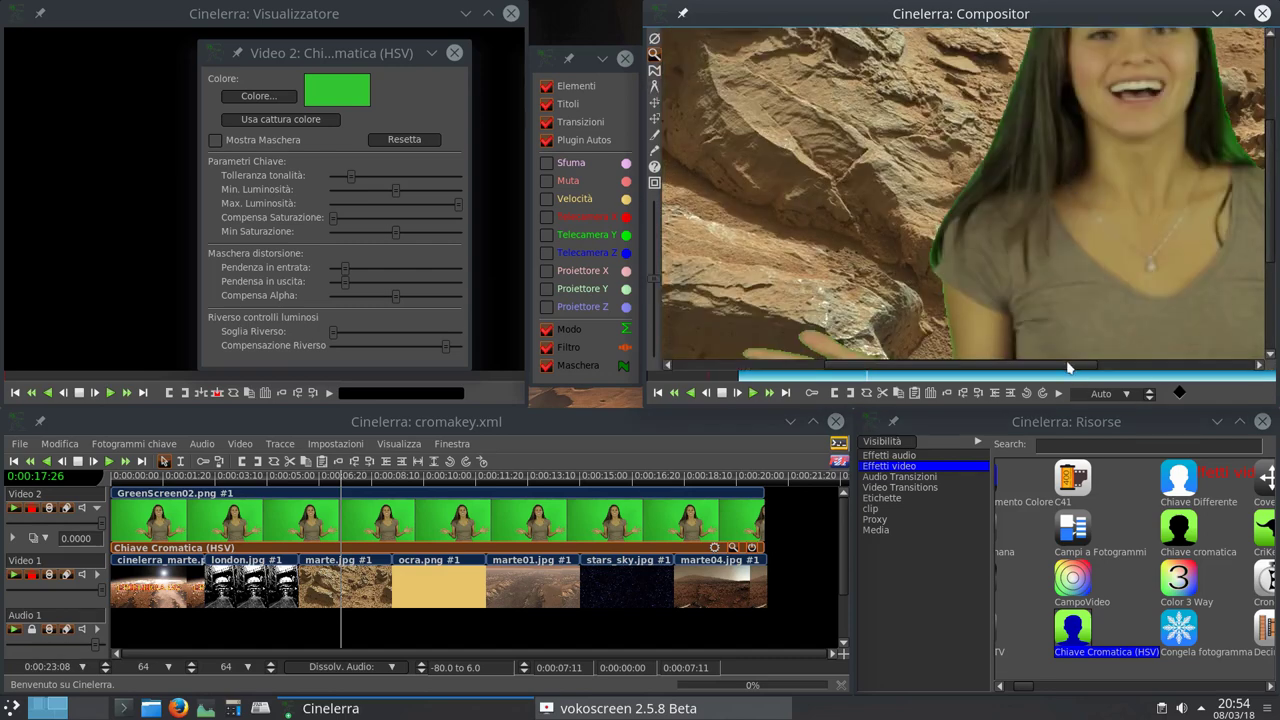
left_click_drag(1068, 368, 1142, 370)
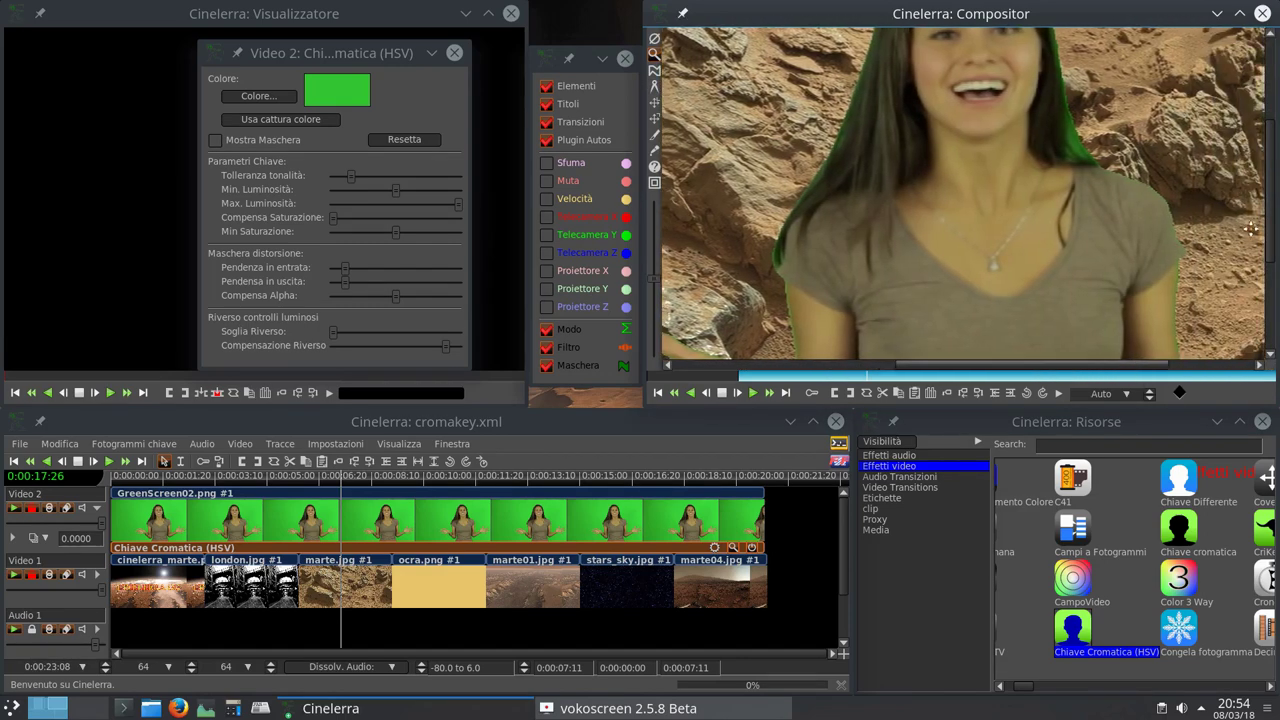
left_click_drag(1271, 232, 1271, 200)
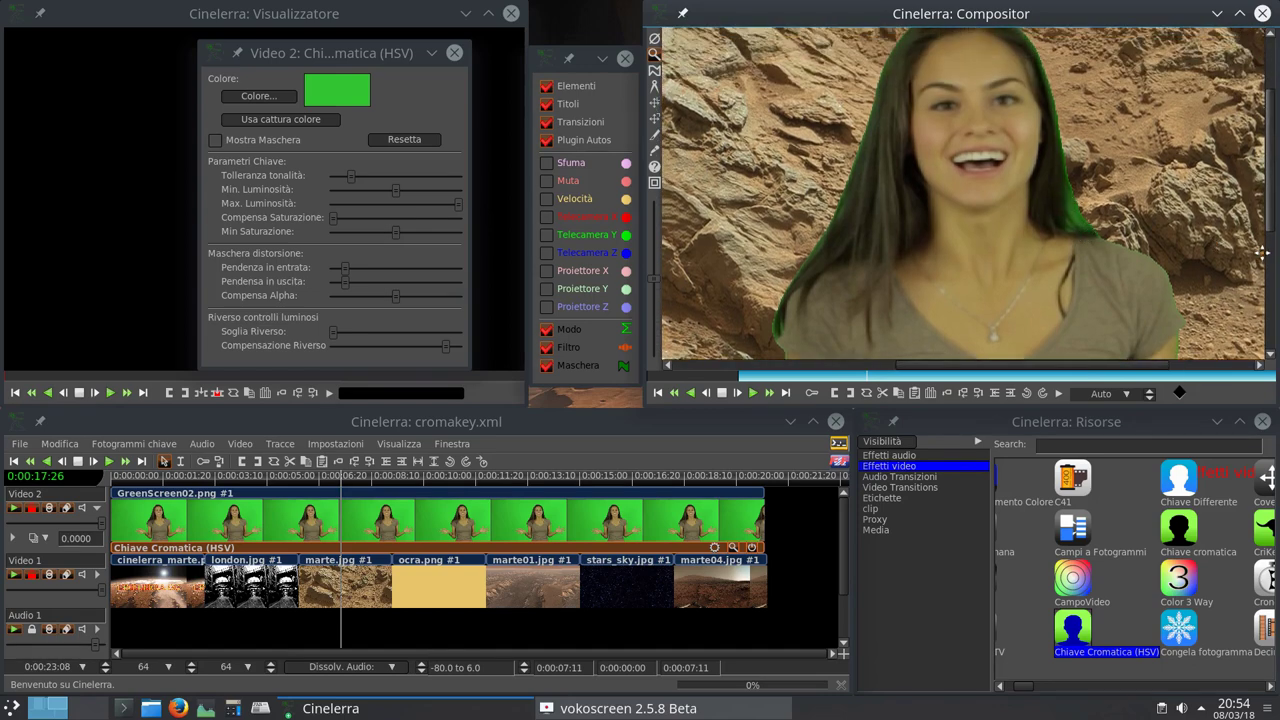
left_click_drag(1274, 214, 1270, 200)
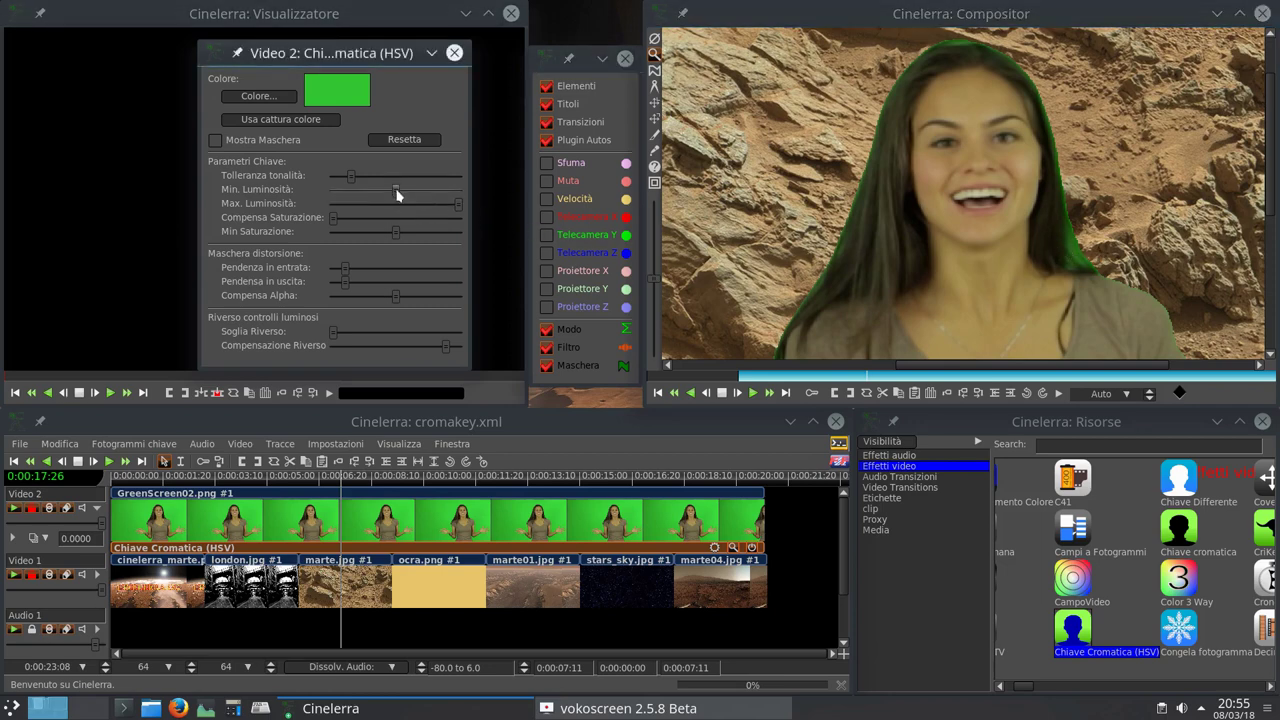
left_click_drag(395, 191, 445, 207)
- Lower the chroma key's Min Saturazione parameter, leaving Compensa Saturazione at its minimum
mouse_move(330, 220)
left_mouse_down()
mouse_move(360, 222)
mouse_move(314, 220)
mouse_move(348, 218)
mouse_move(317, 214)
mouse_move(338, 216)
mouse_move(327, 210)
left_mouse_up()
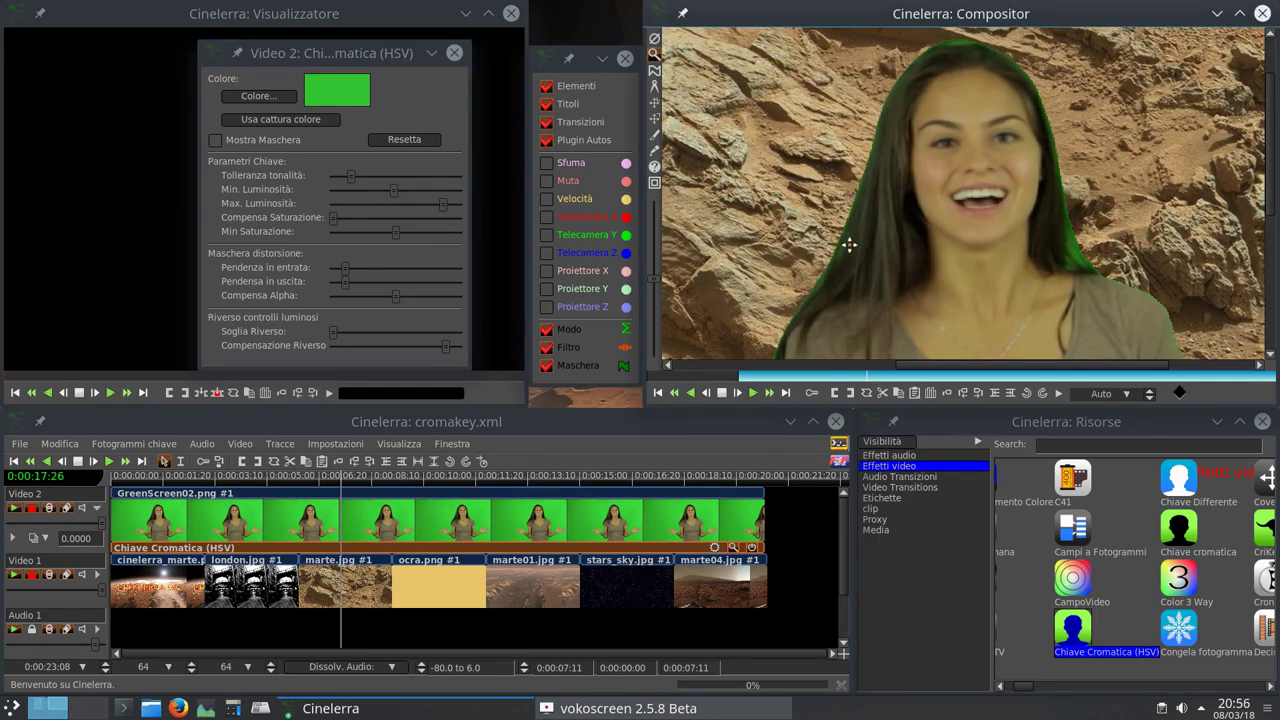
left_click_drag(394, 231, 345, 224)
right_click(914, 192)
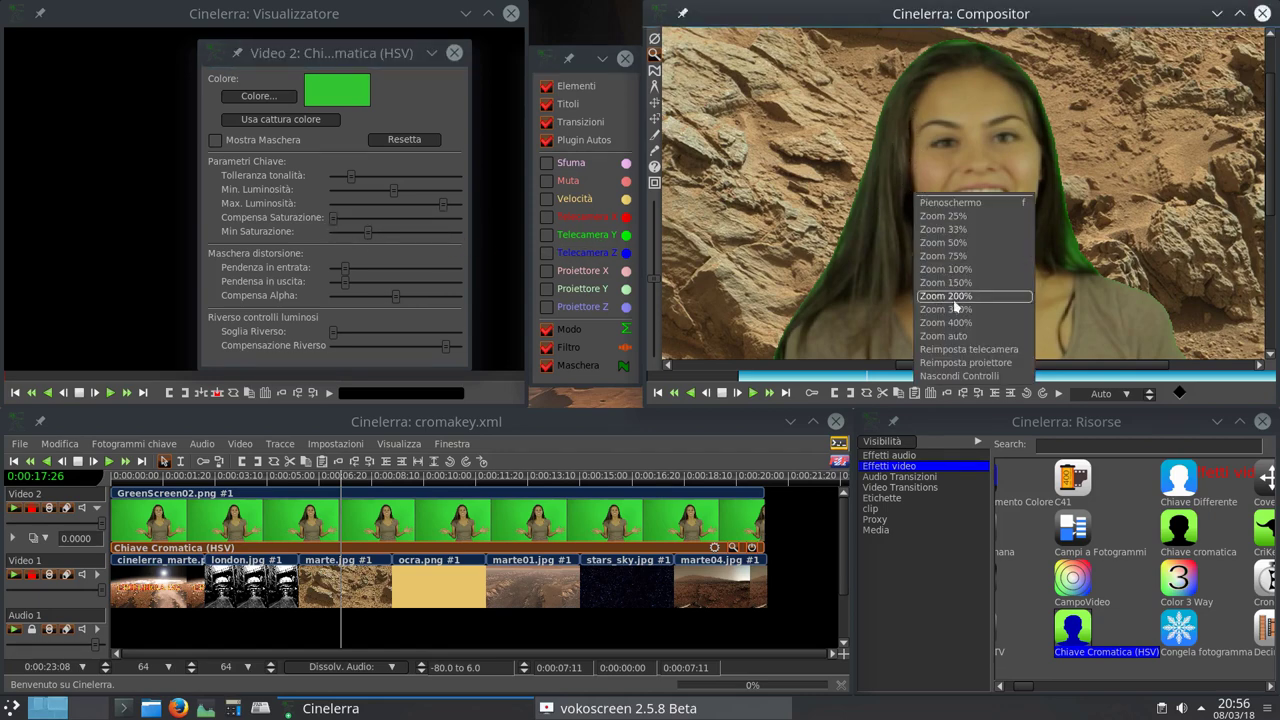
left_click(944, 336)
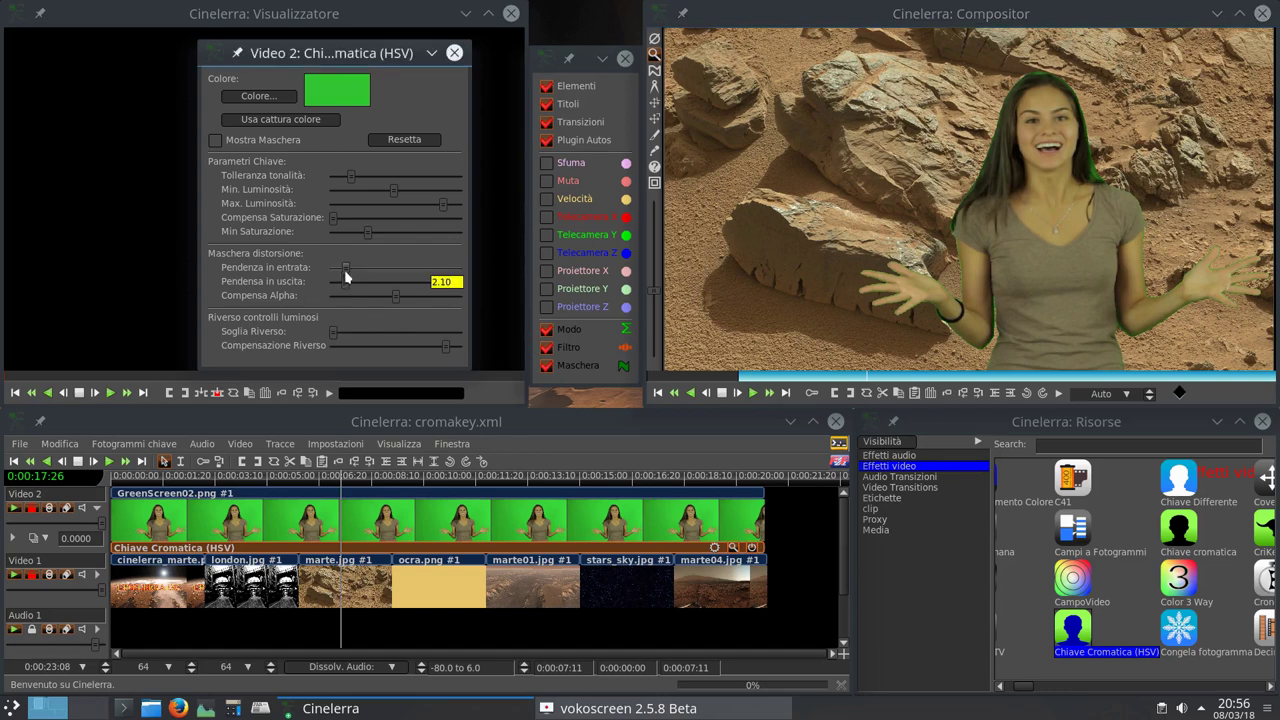
- Raise the mask's Pendenza in entrata and Pendenza in uscita in the chroma key to refine the edges around the woman
left_click_drag(346, 278, 381, 274)
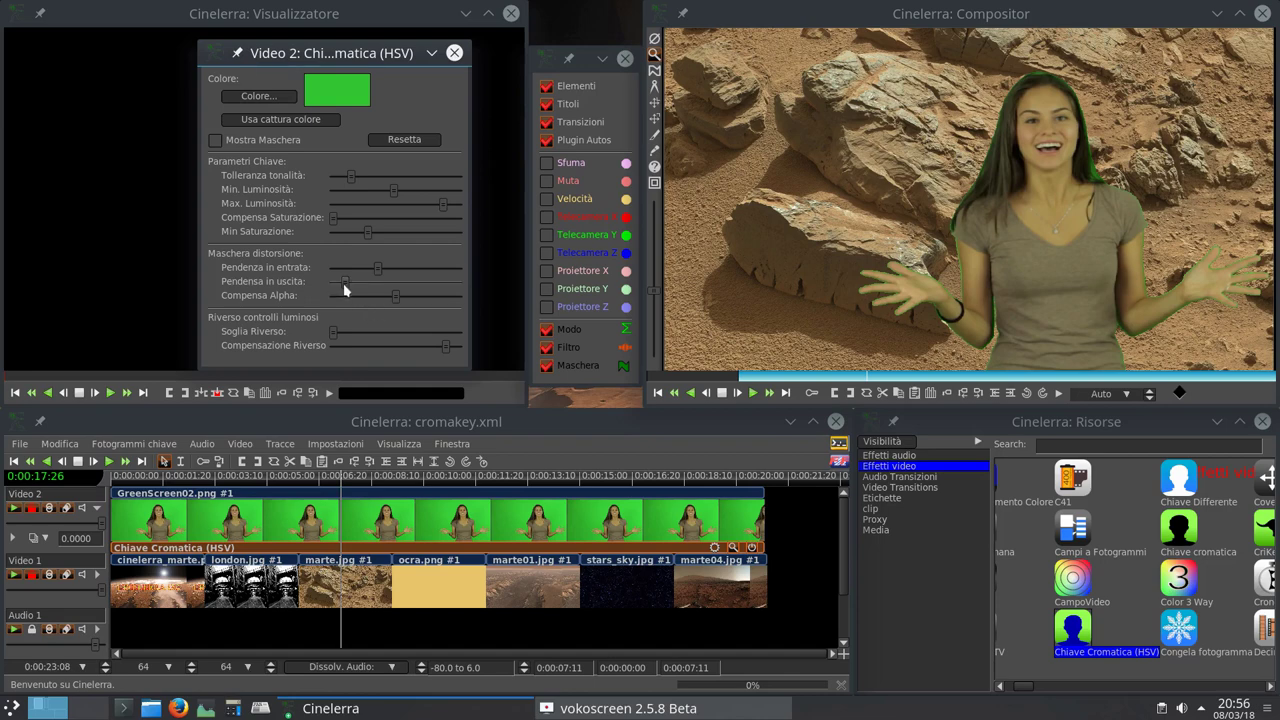
mouse_move(345, 283)
left_mouse_down()
mouse_move(400, 288)
mouse_move(352, 277)
left_mouse_up()
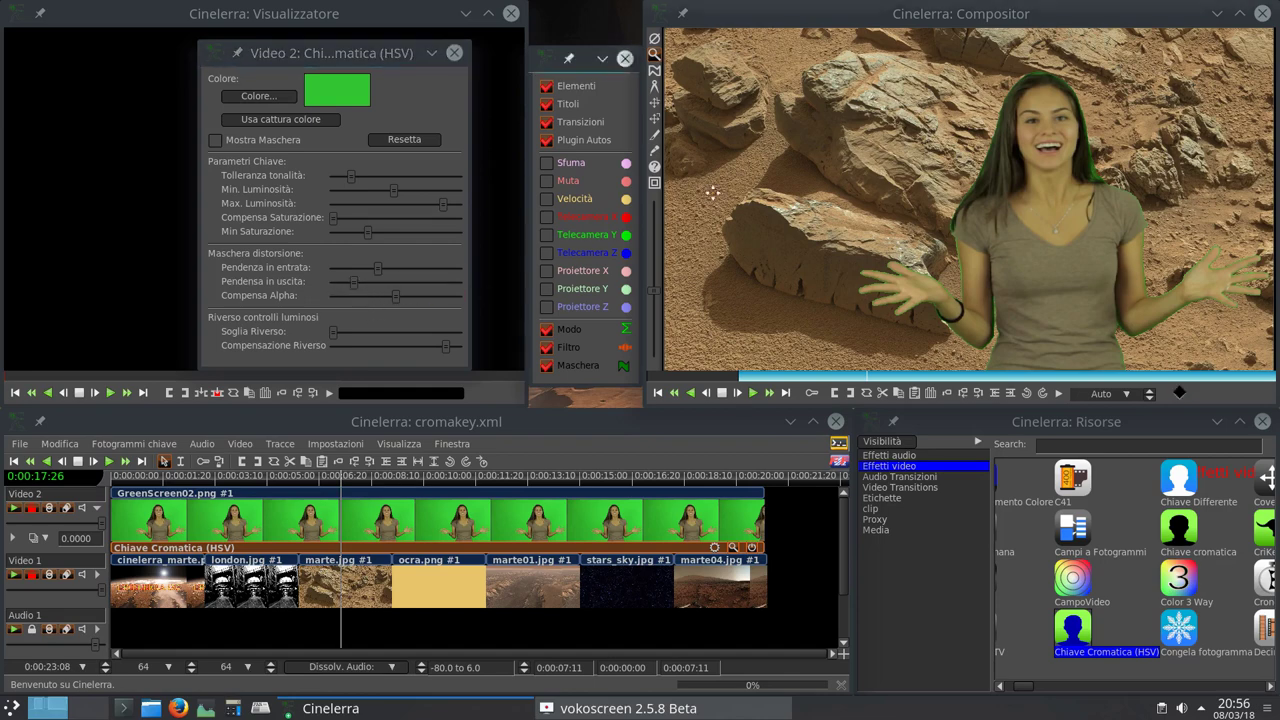
scroll(1015, 193, "up", 3)
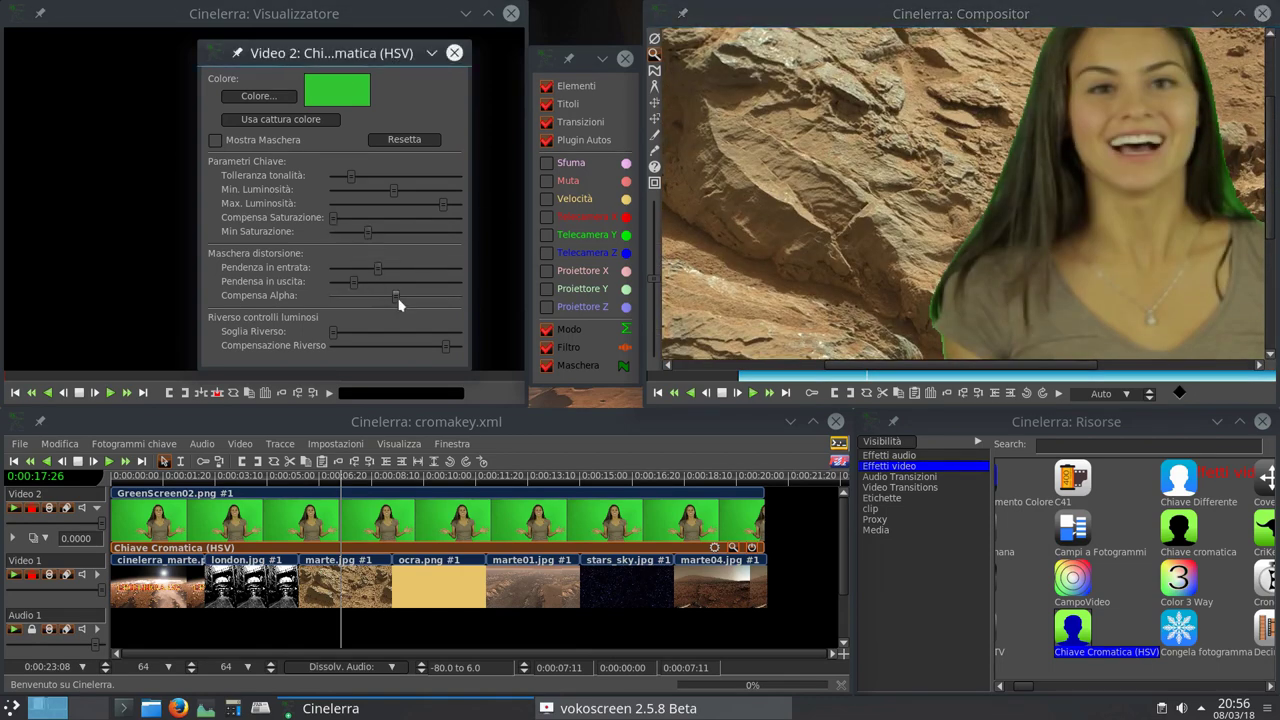
mouse_move(353, 287)
left_mouse_down()
mouse_move(440, 296)
mouse_move(332, 287)
mouse_move(372, 282)
mouse_move(361, 286)
left_mouse_up()
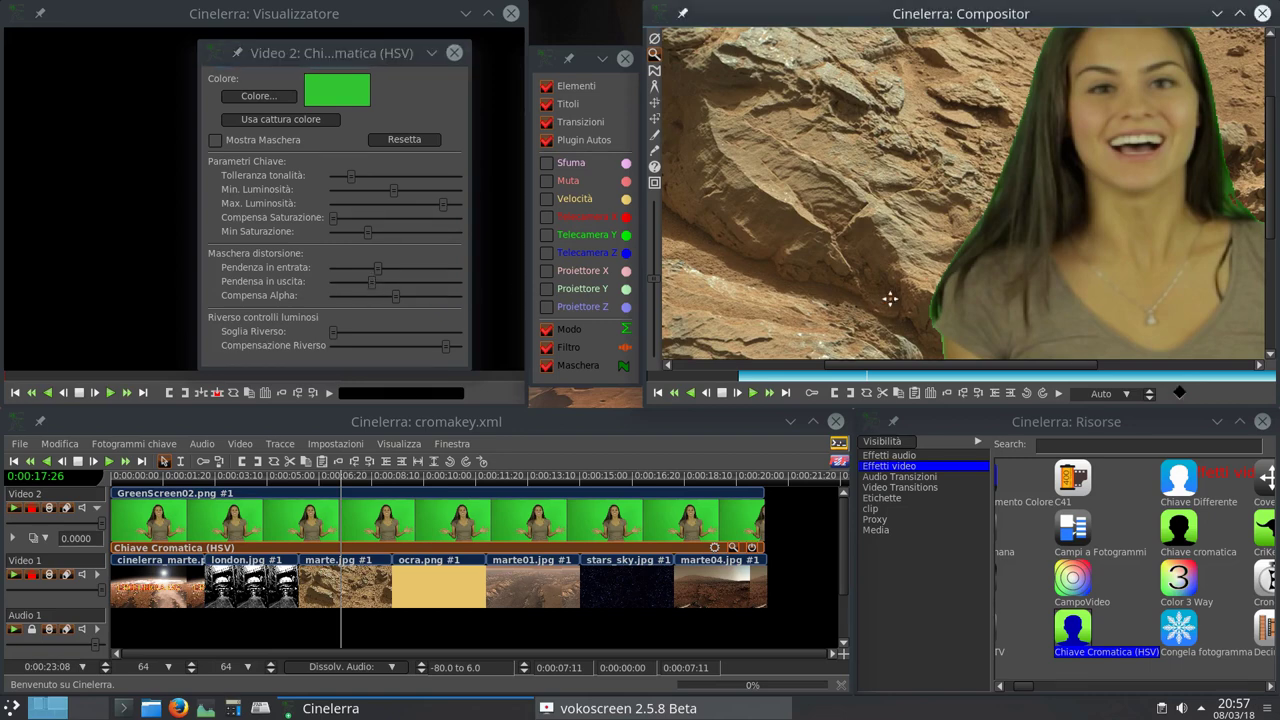
right_click(910, 222)
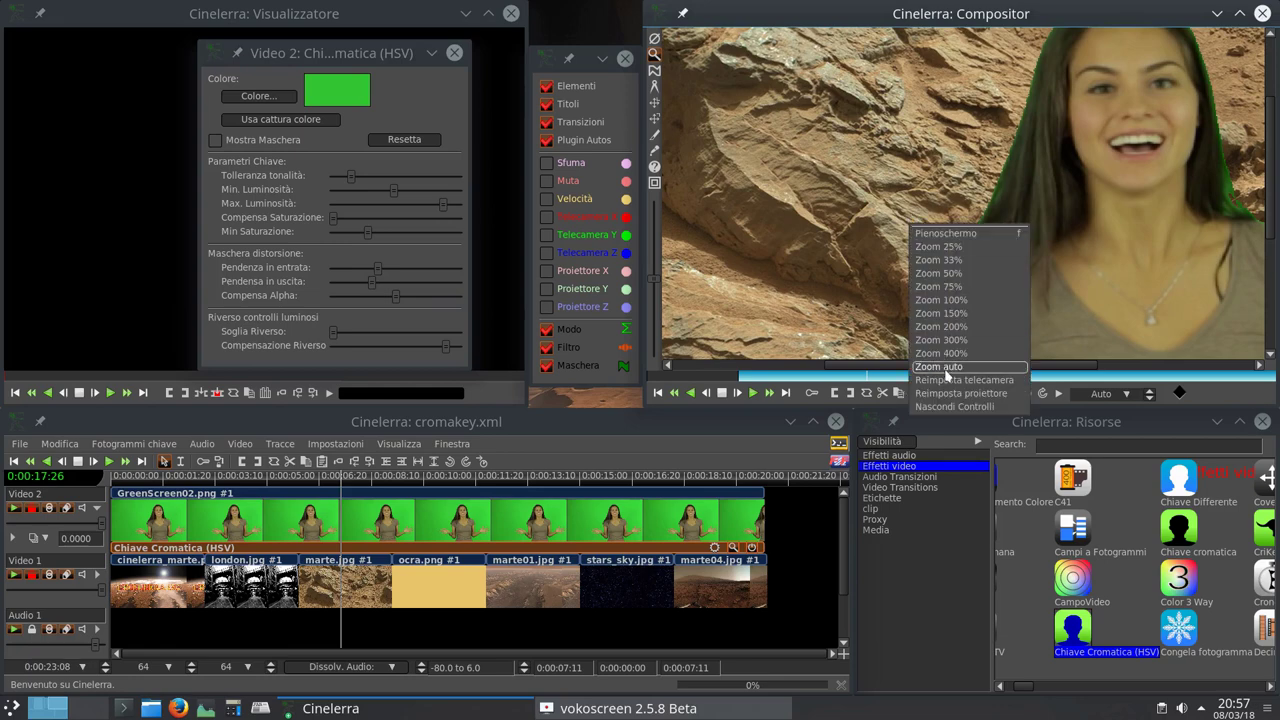
left_click(945, 367)
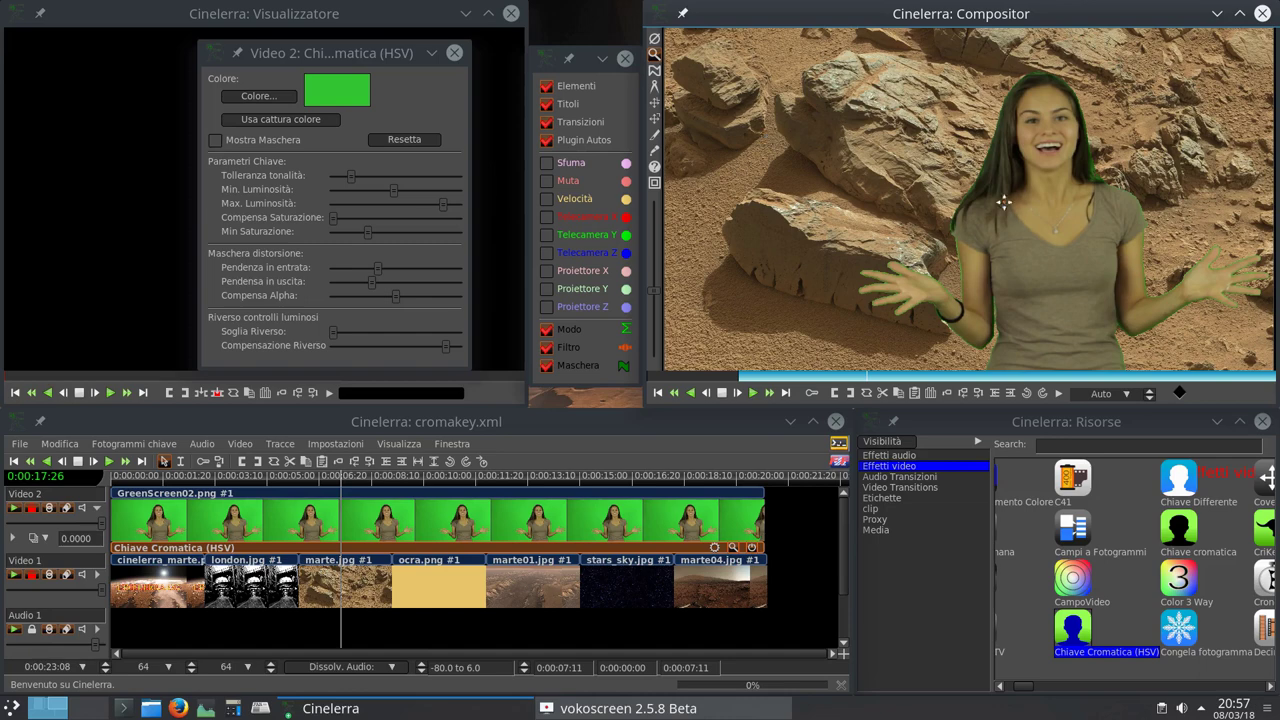
- Browse the available video effects, including Blue Banana, for others that could help with the green fringe
scroll(1020, 690, "right", 3)
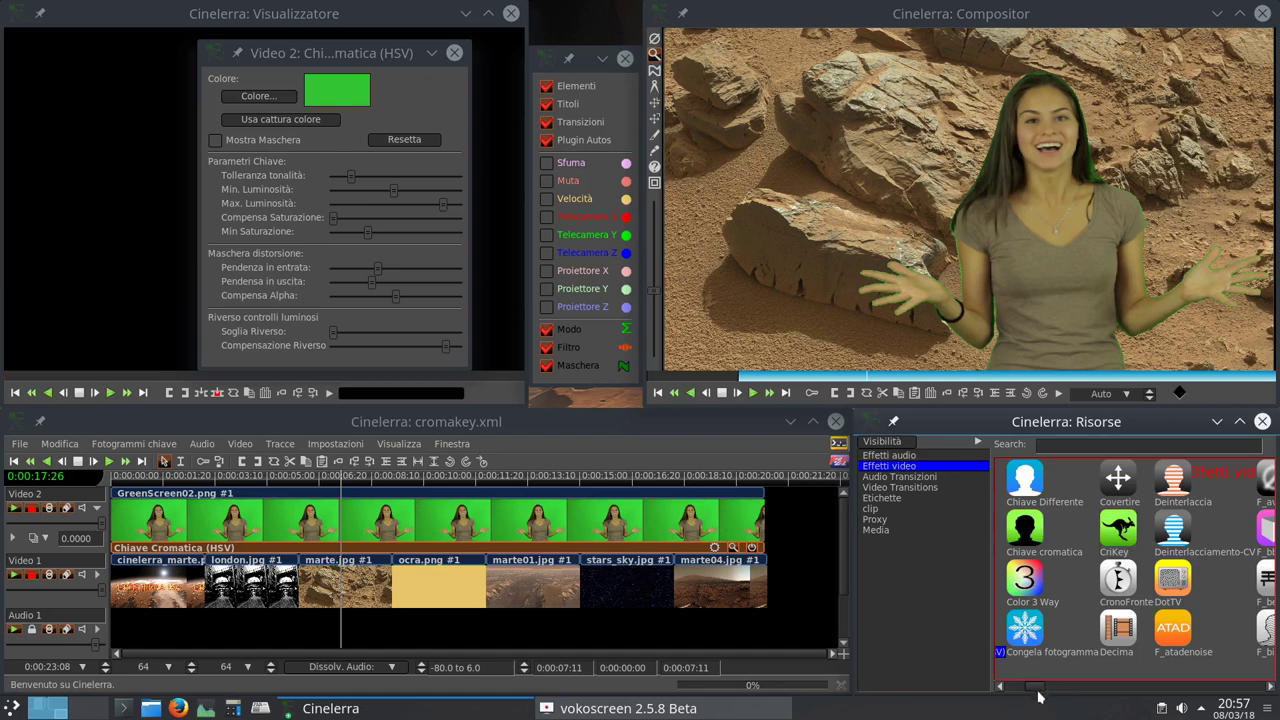
left_click_drag(1040, 692, 1025, 692)
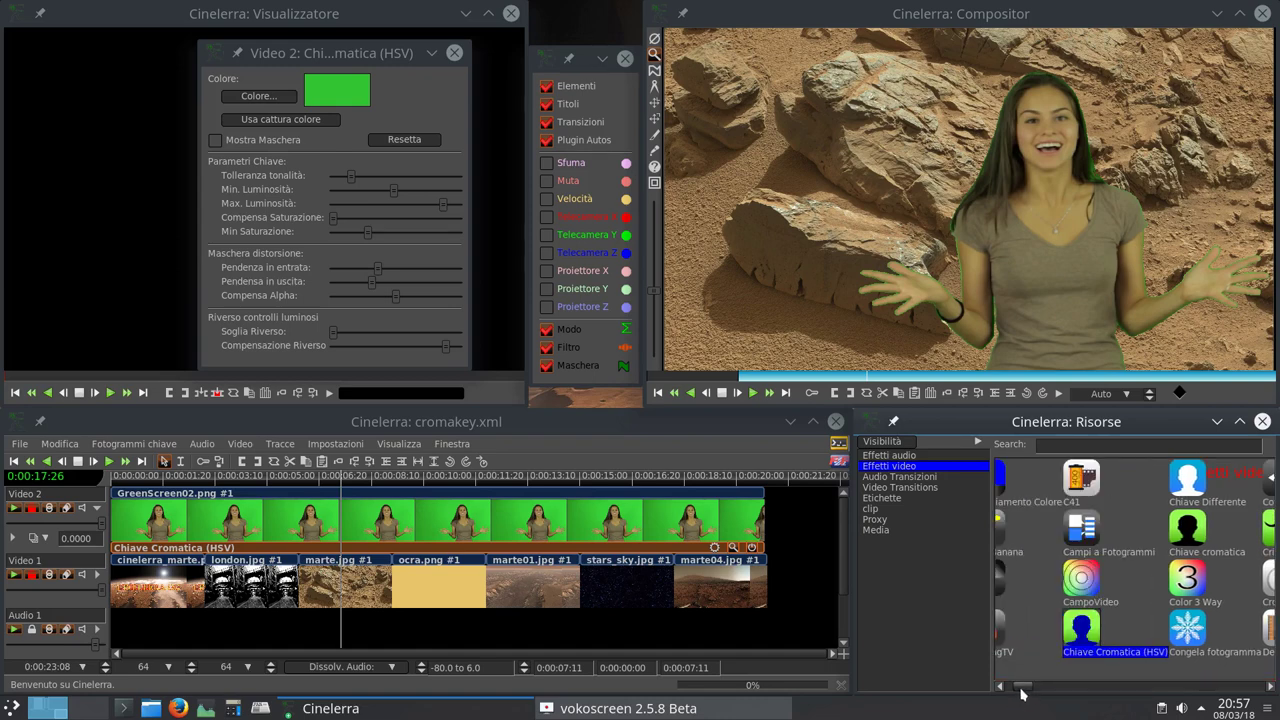
left_click_drag(1021, 692, 994, 691)
left_click(1096, 535)
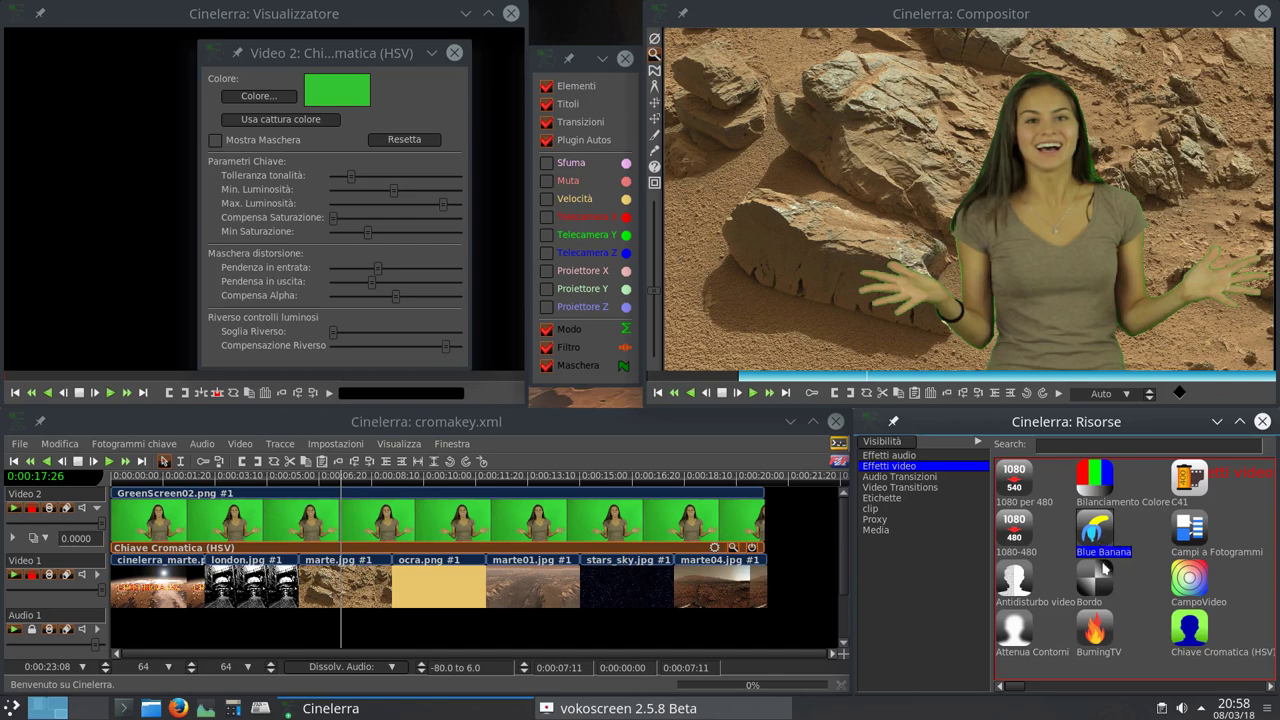
left_click_drag(1012, 690, 988, 688)
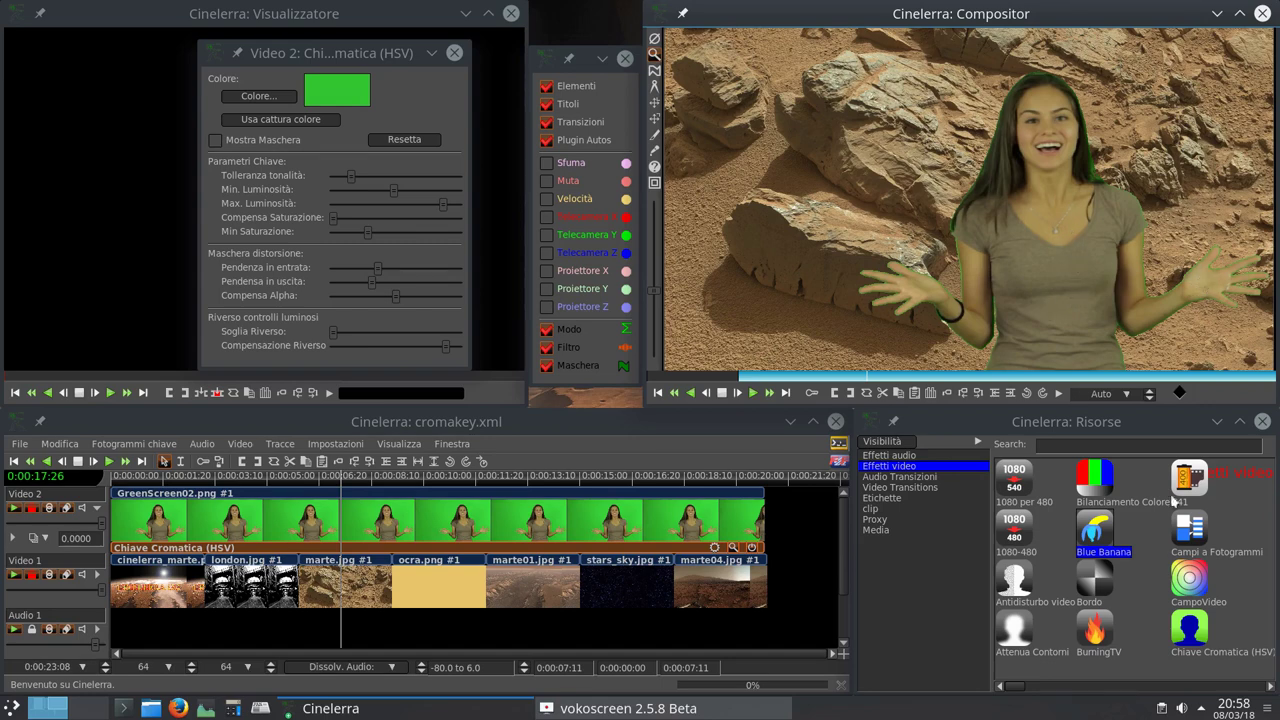
left_click_drag(1020, 690, 1031, 676)
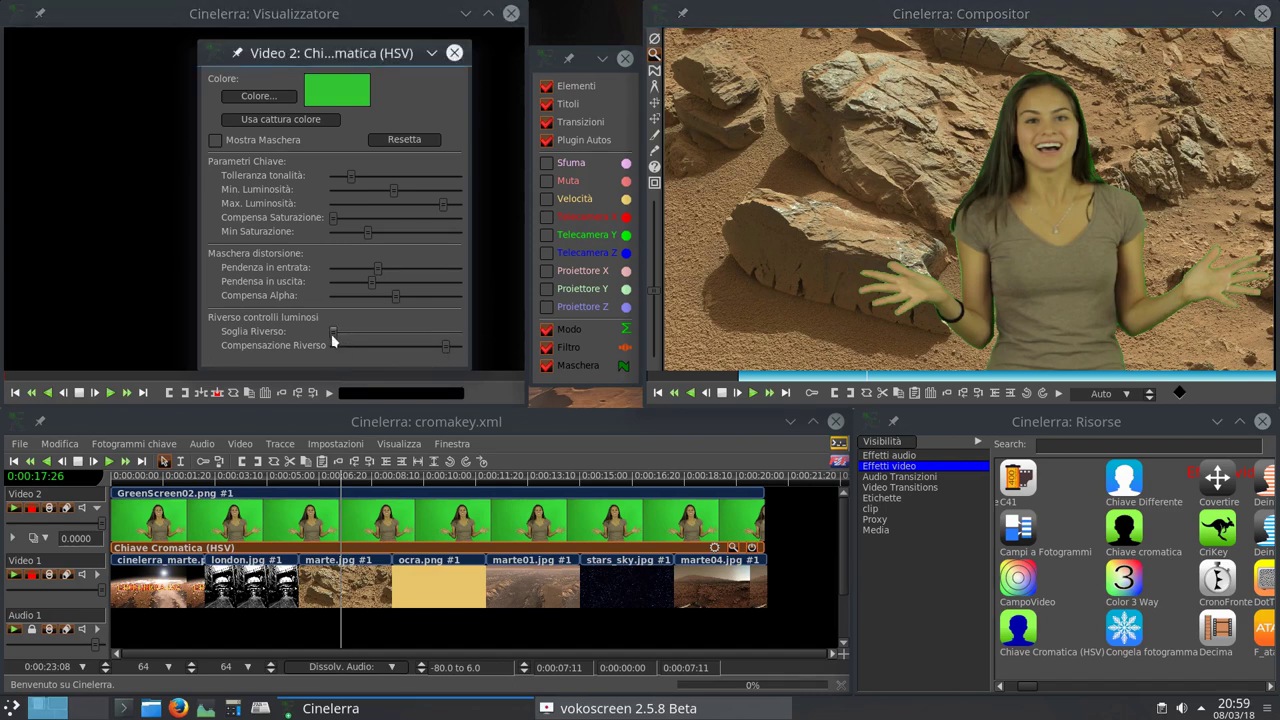
- Set the chroma key's Soglia Riverso to about 68 and bring Compensazione Riverso close to its maximum to reduce green spill
mouse_move(333, 342)
left_mouse_down()
mouse_move(500, 349)
mouse_move(372, 338)
mouse_move(479, 347)
mouse_move(418, 347)
left_mouse_up()
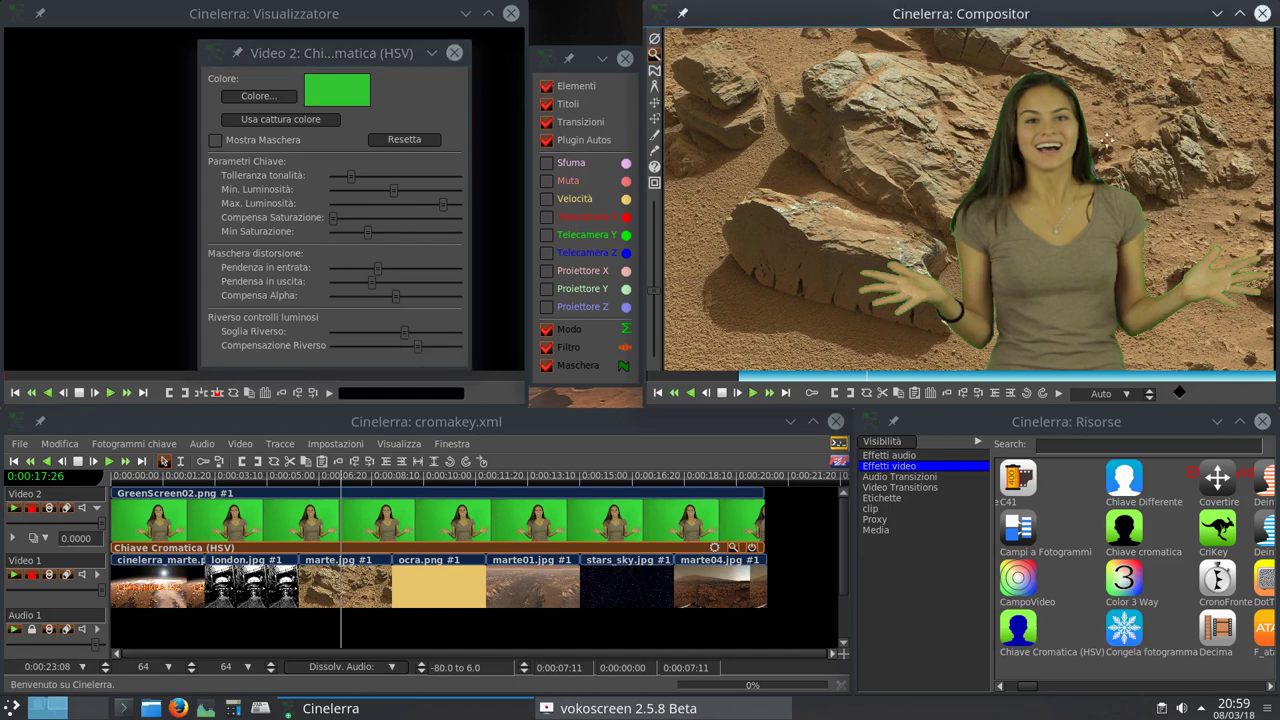
left_click_drag(418, 350, 452, 347)
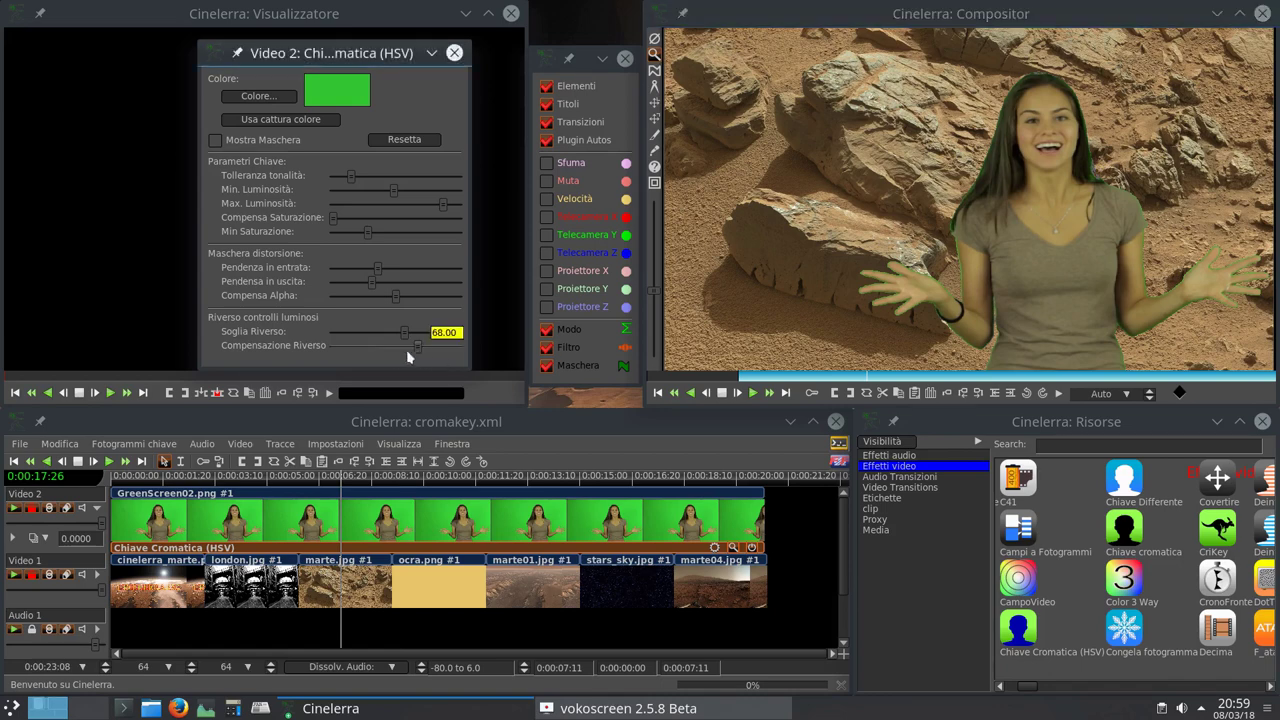
scroll(445, 360, "down", 1)
scroll(450, 360, "down", 1)
left_click_drag(404, 333, 398, 338)
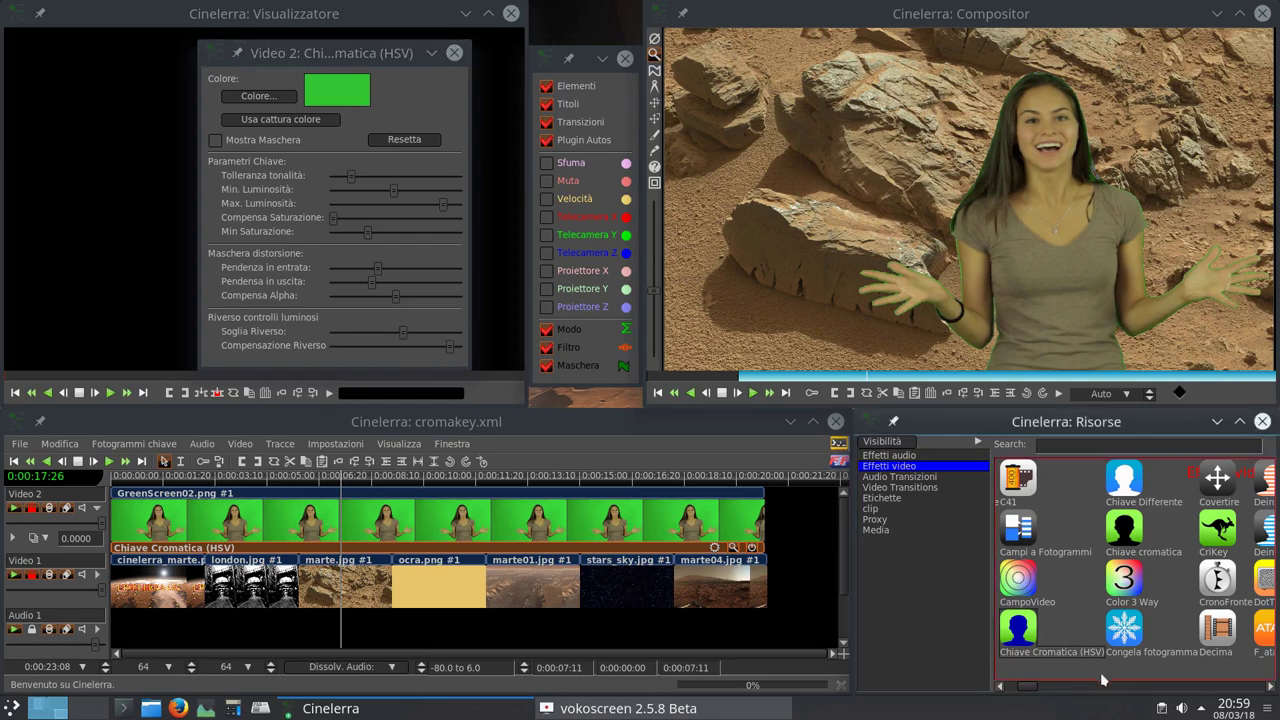
- Close the chroma key settings and add the F_despill video effect to the GreenScreen02.png clip on Video 2
left_click_drag(1023, 690, 1074, 694)
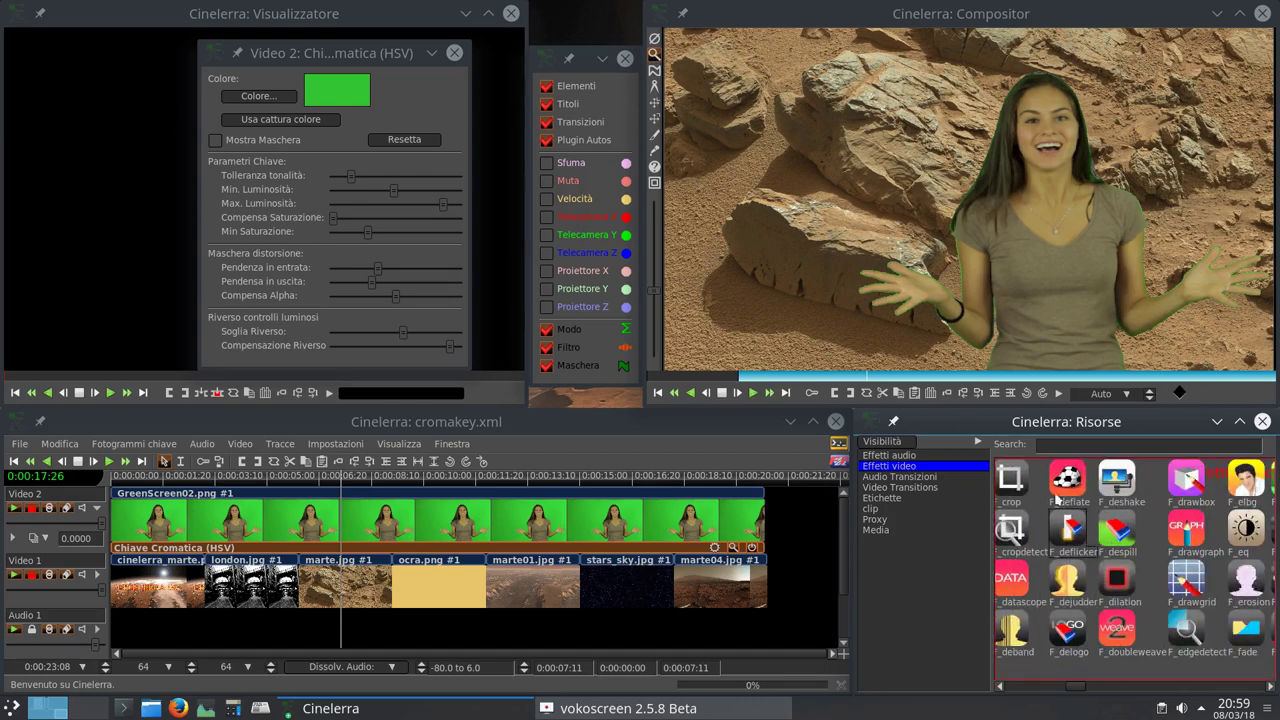
left_click(455, 53)
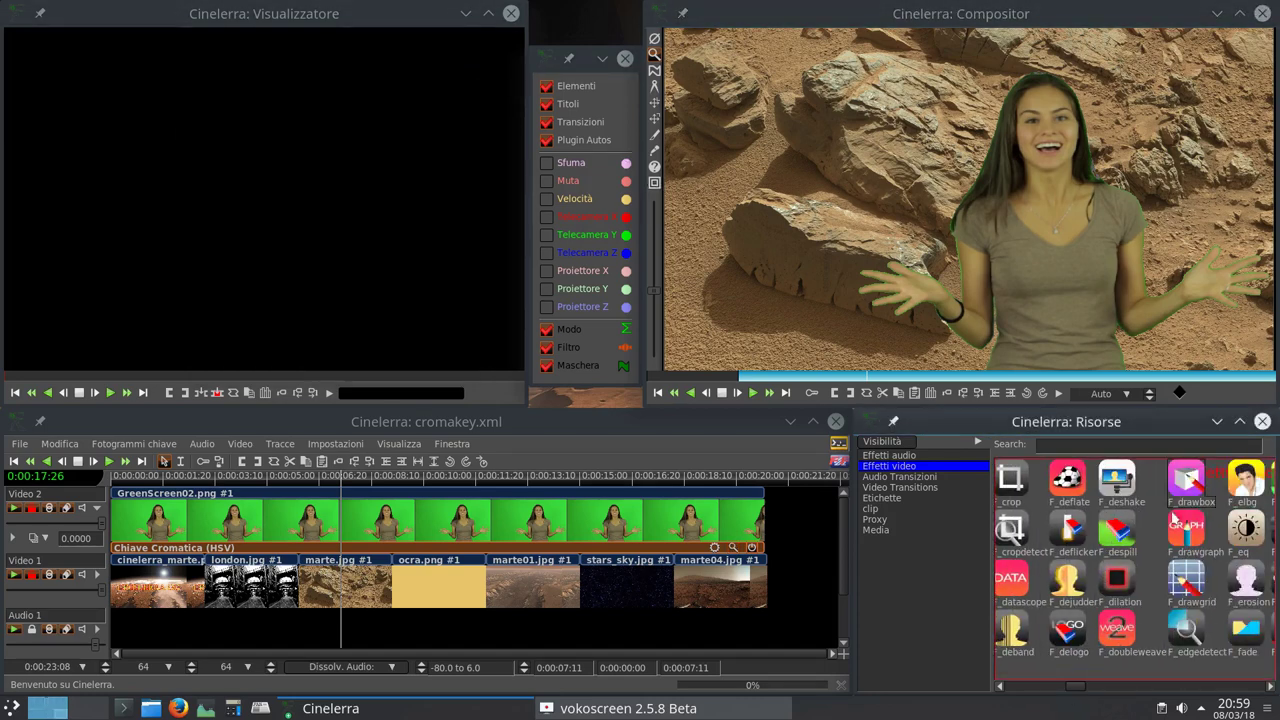
left_click_drag(1117, 530, 615, 529)
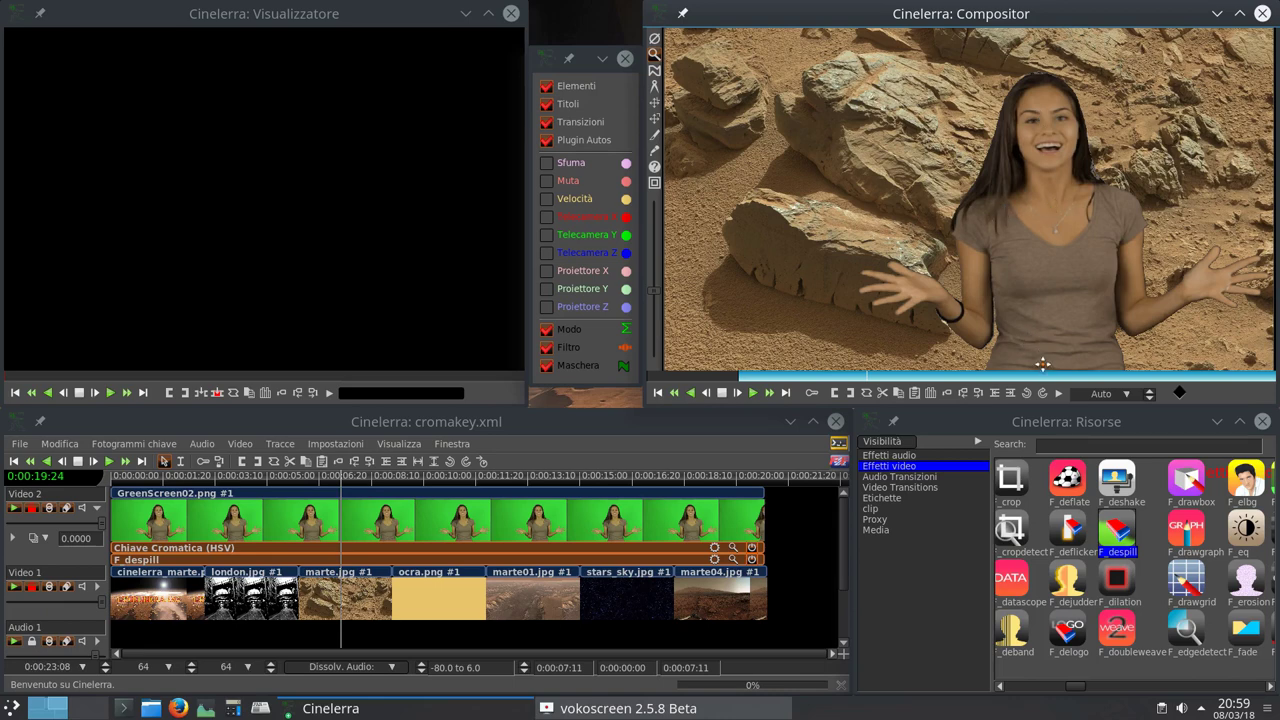
- Open the F_despill effect's settings on the green screen clip and review its options, moving the dialog clear of the preview
left_click(732, 559)
left_click_drag(936, 482, 395, 104)
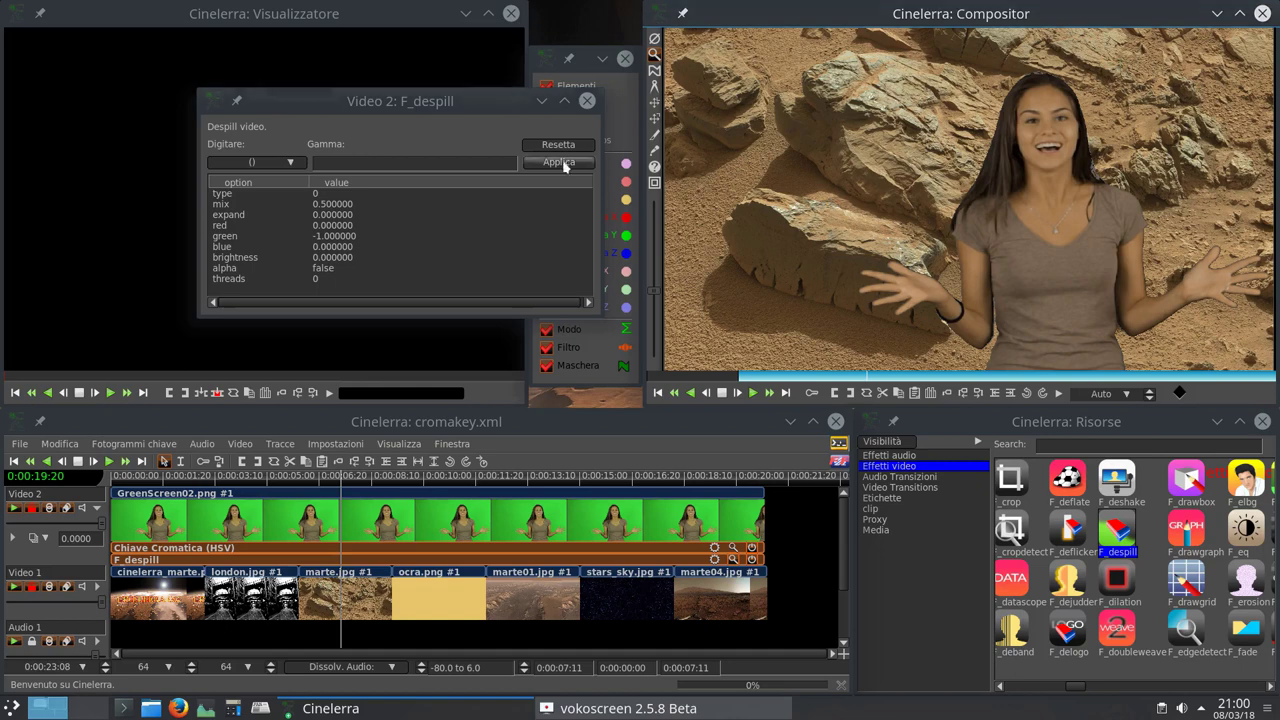
left_click(425, 120)
left_click_drag(418, 106, 333, 100)
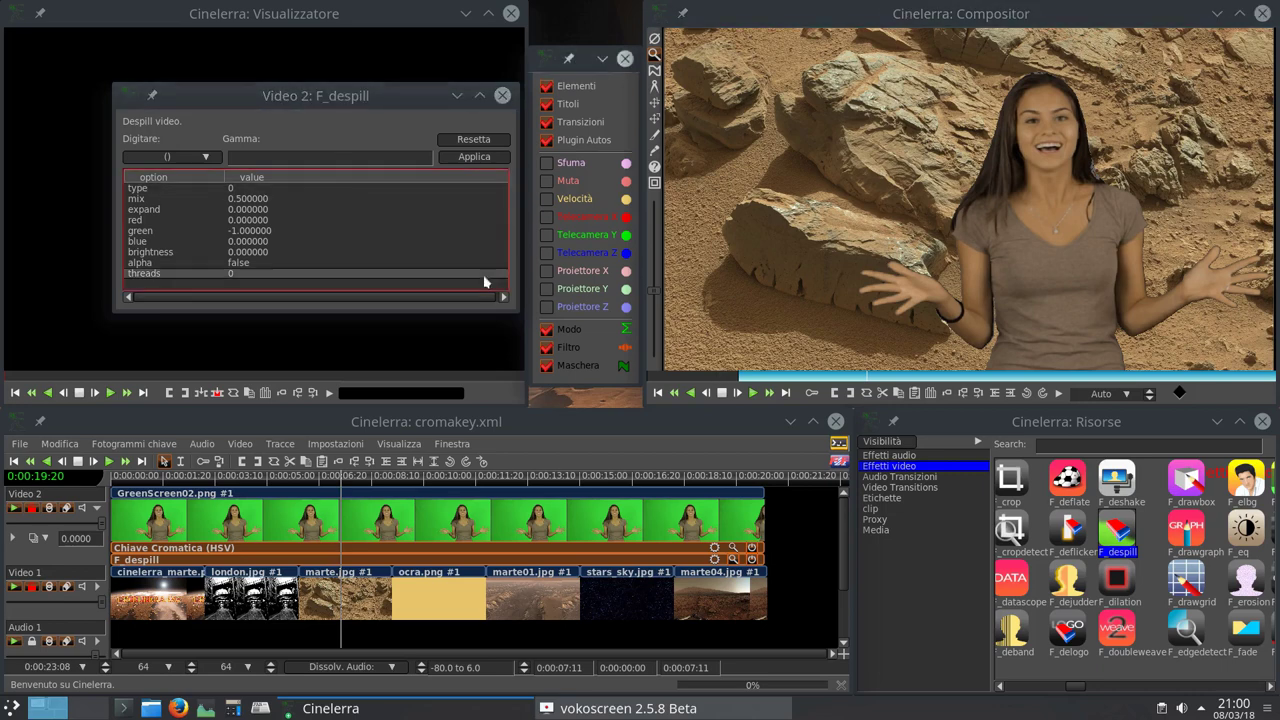
left_click(308, 208)
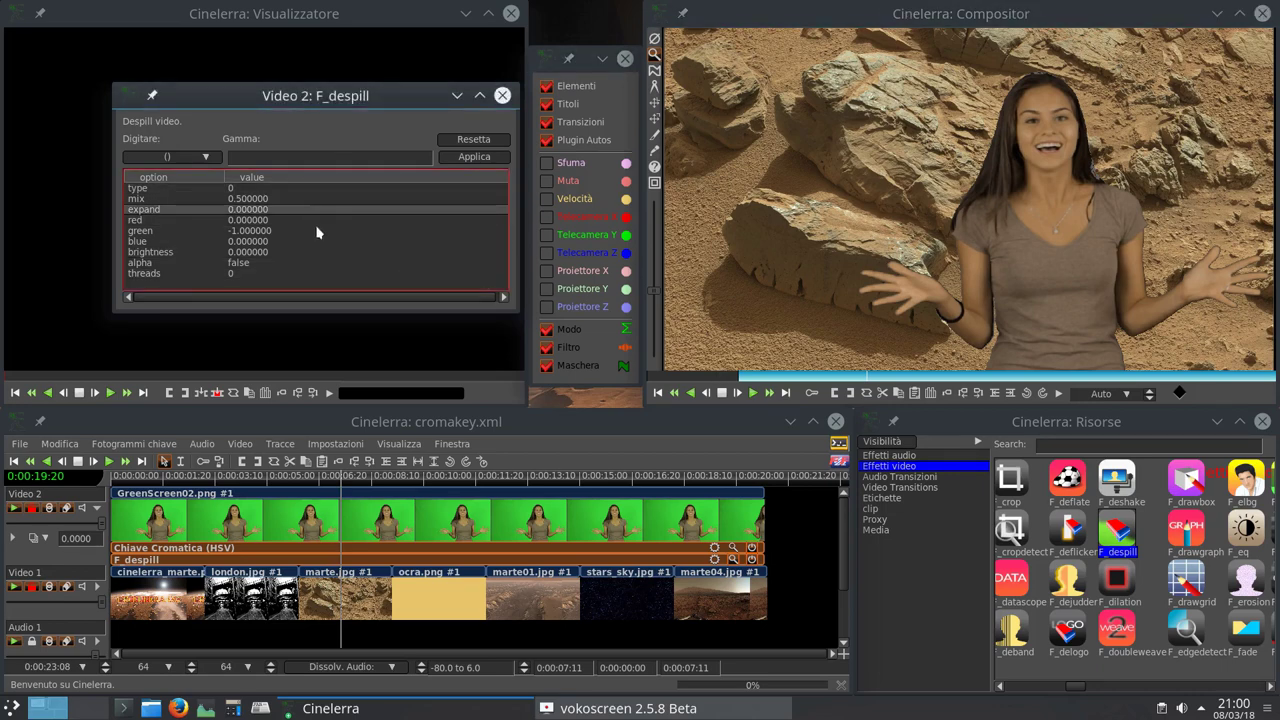
left_click(371, 240)
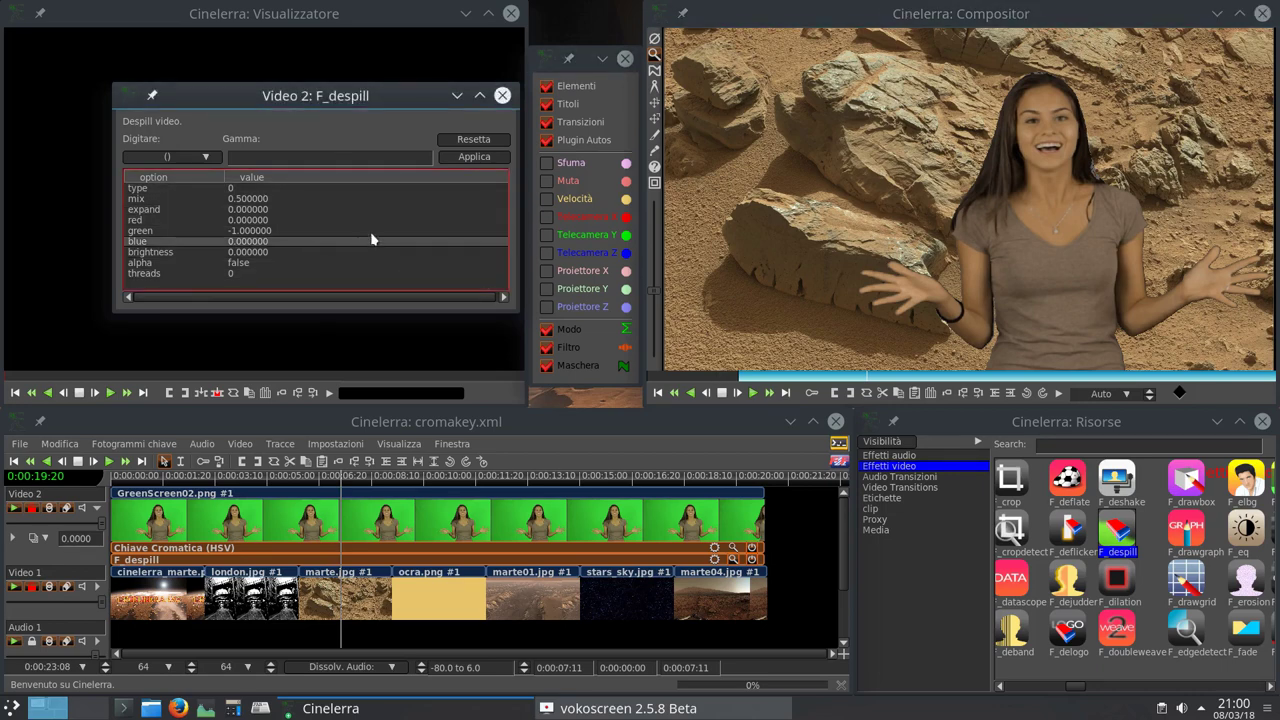
- Try setting the F_despill green option to -0.8 and check the effect on the woman's colours
left_click(257, 232)
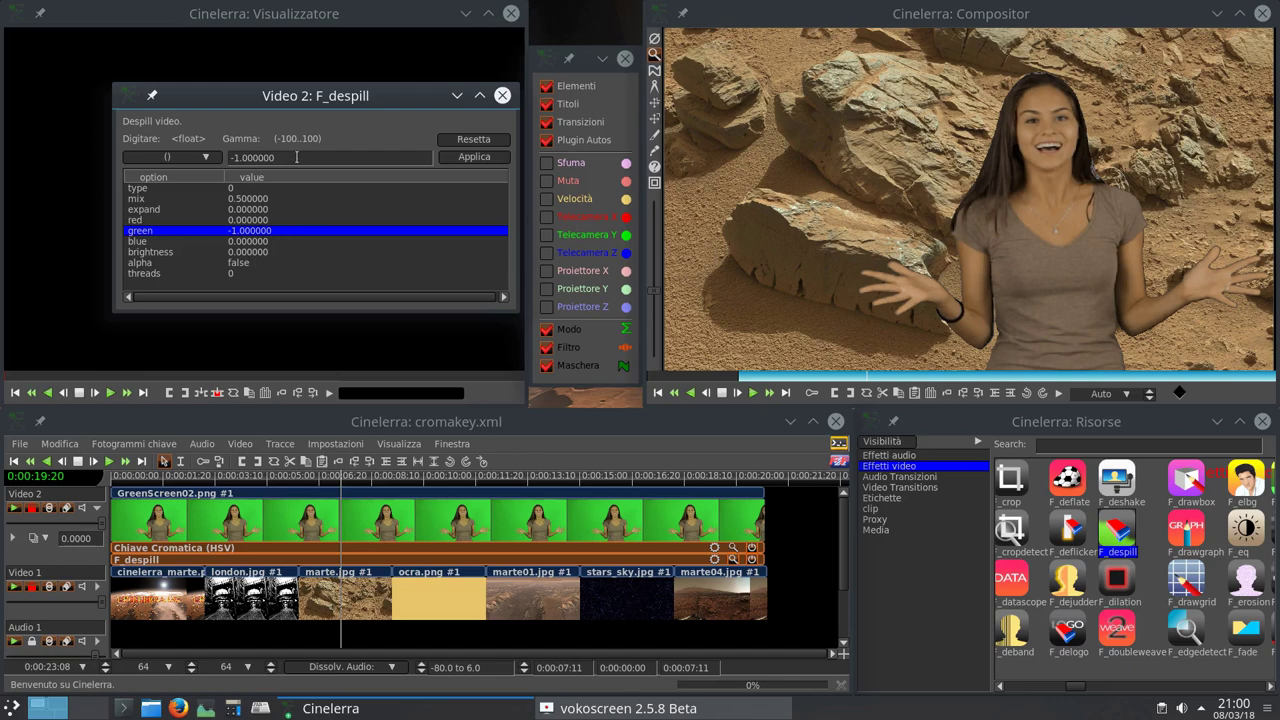
double_click(259, 157)
type("0.8")
left_click(474, 157)
left_click_drag(299, 157, 253, 80)
type("-0")
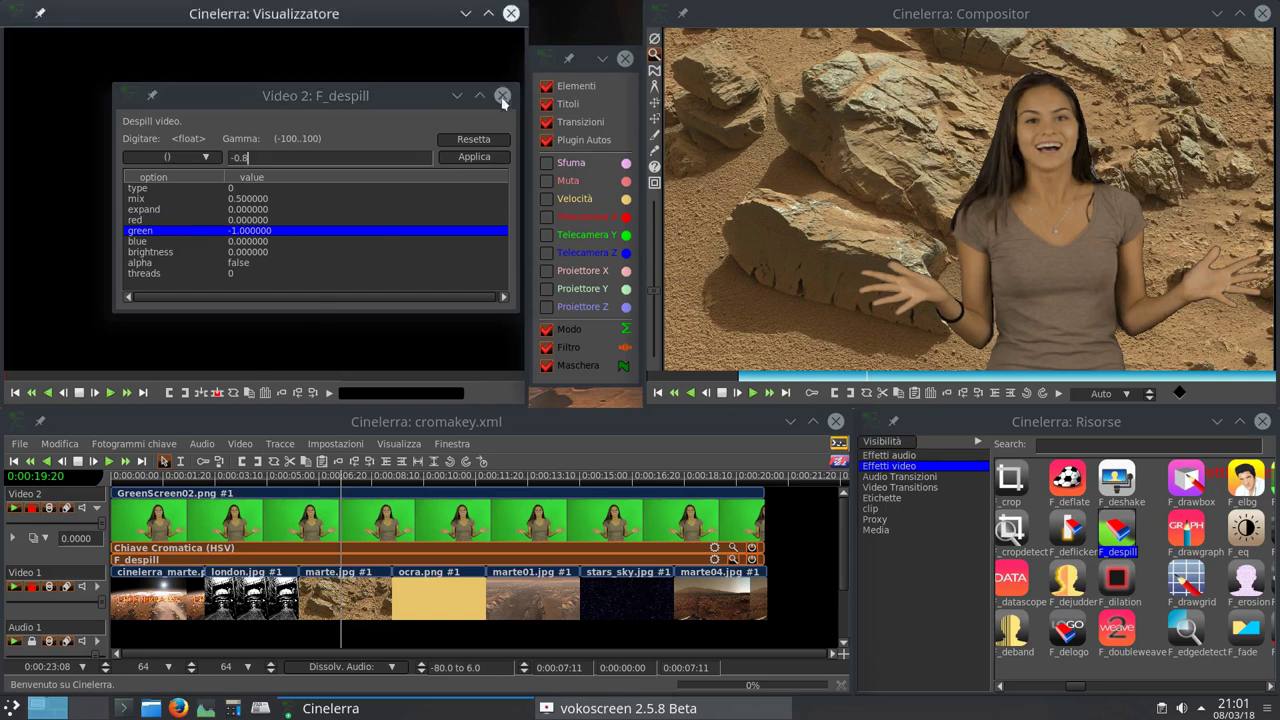
left_click(472, 160)
left_click(1147, 299)
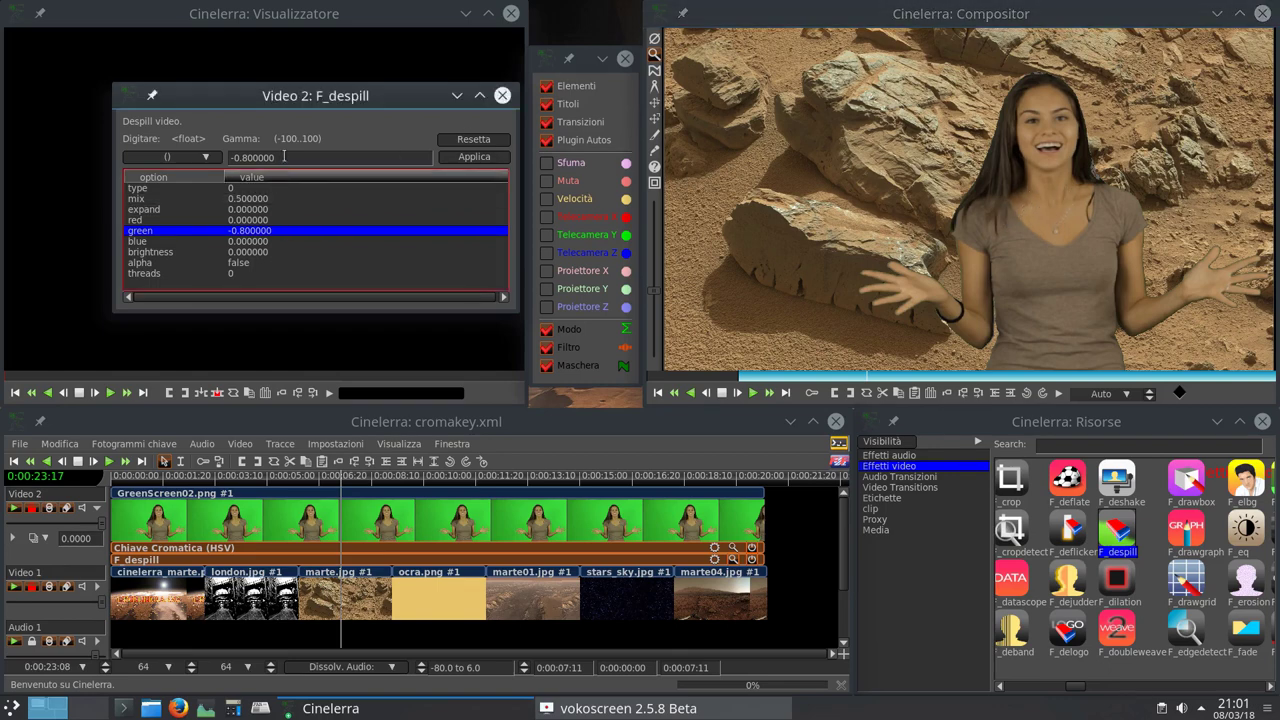
- Restore the F_despill green option to -1
left_click_drag(272, 157, 222, 153)
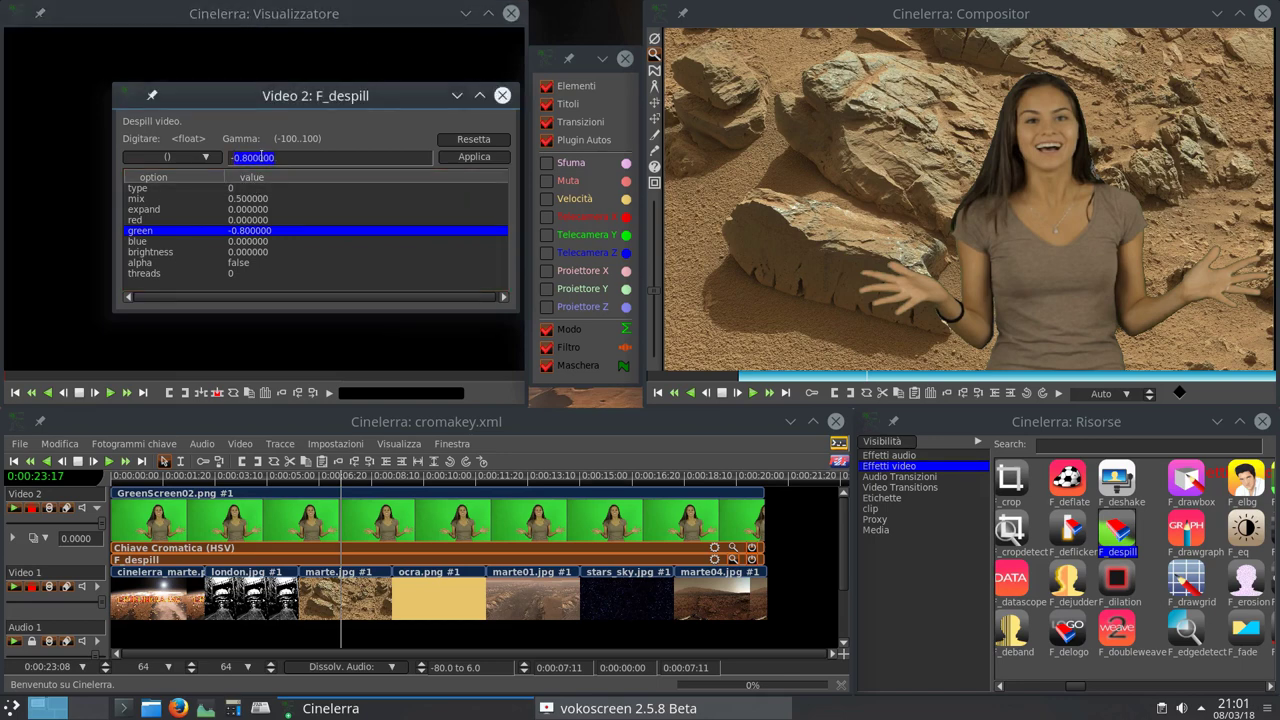
type("-1")
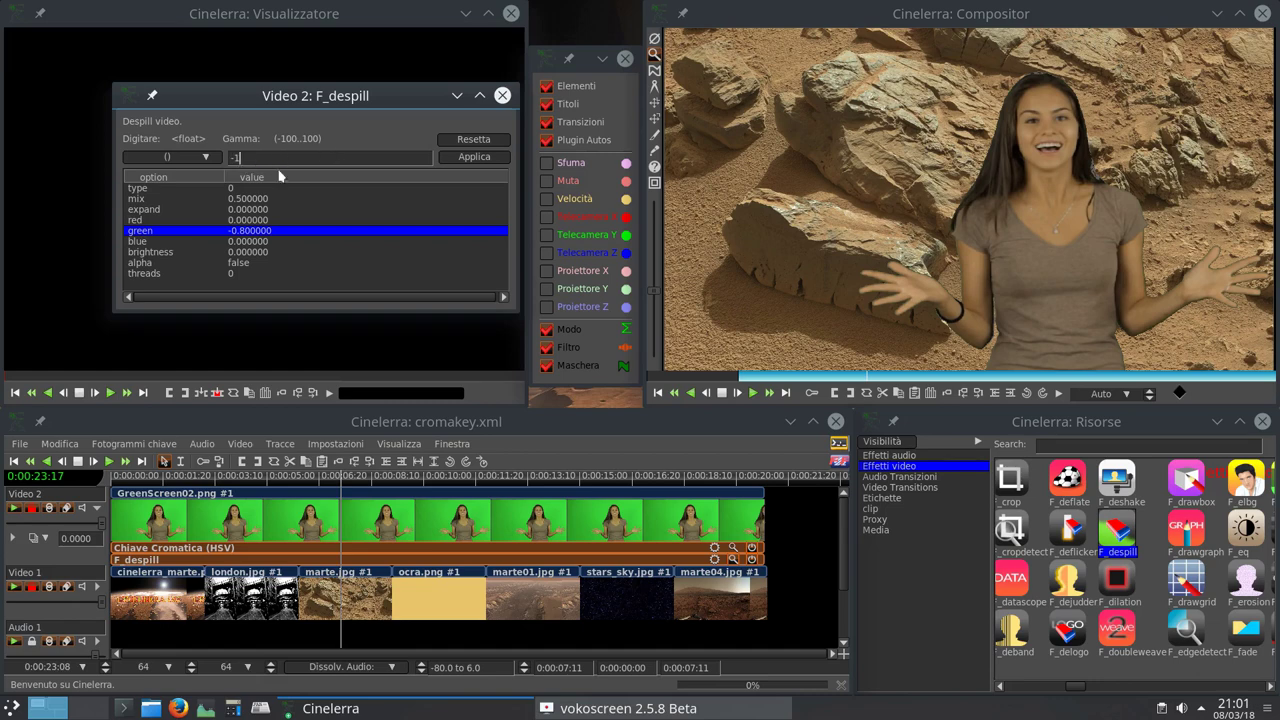
left_click(477, 163)
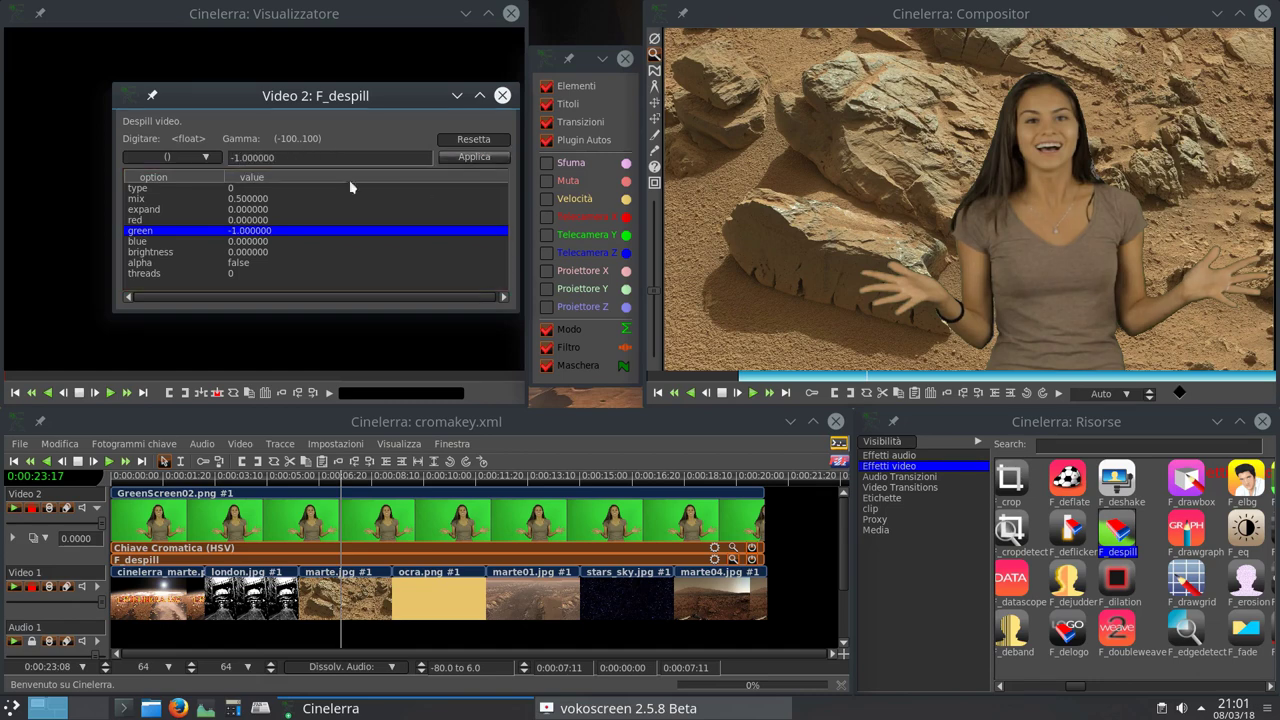
- Review the mix and red options of F_despill without editing them, and close the effect's settings
left_click(254, 200)
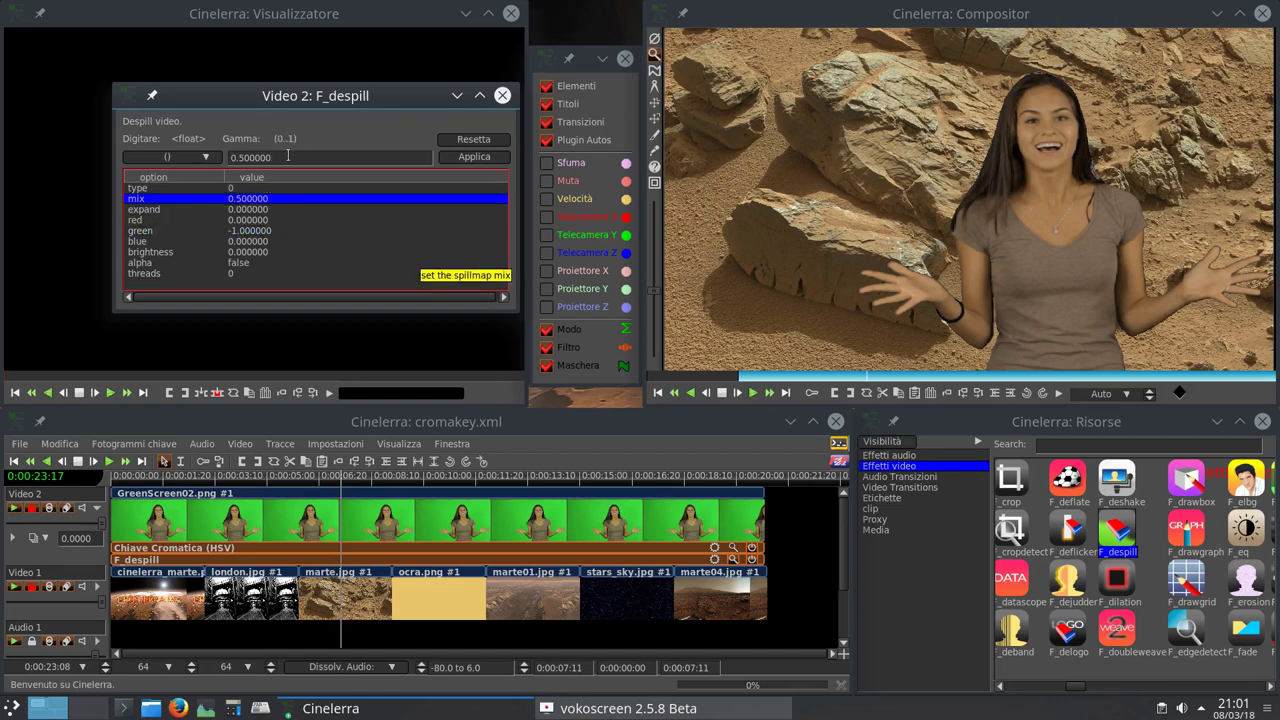
double_click(240, 157)
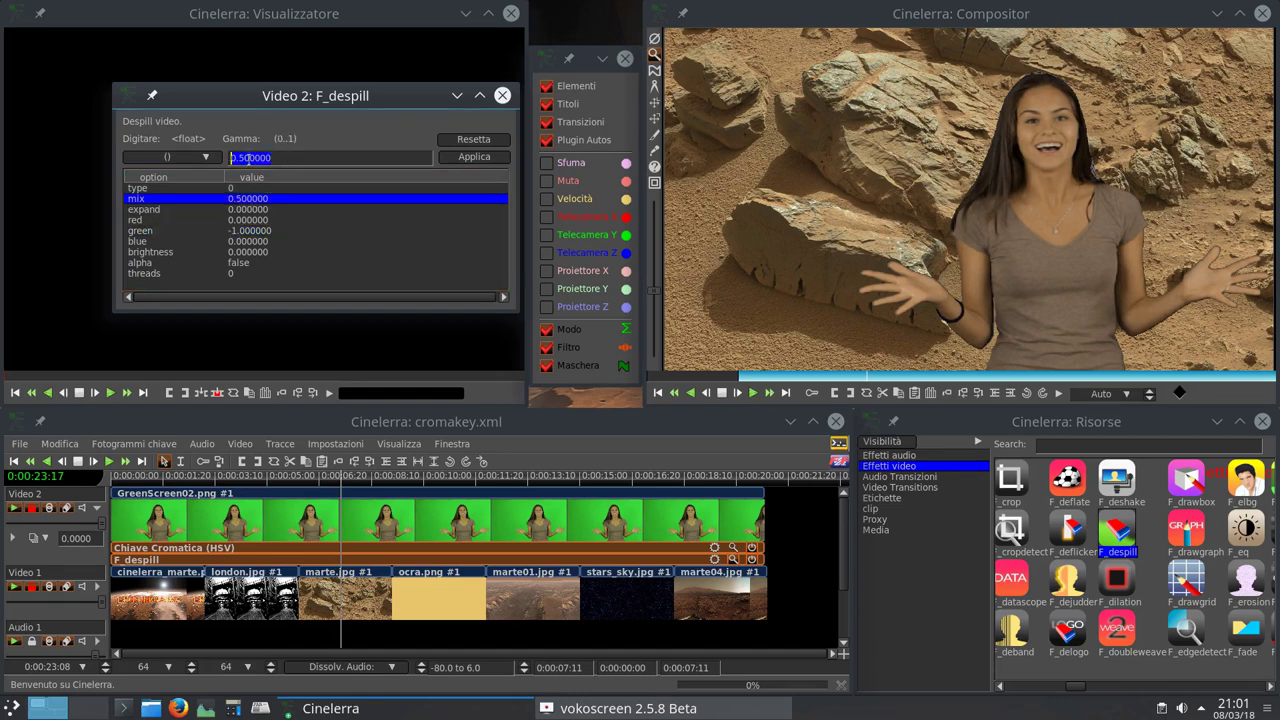
left_click(282, 220)
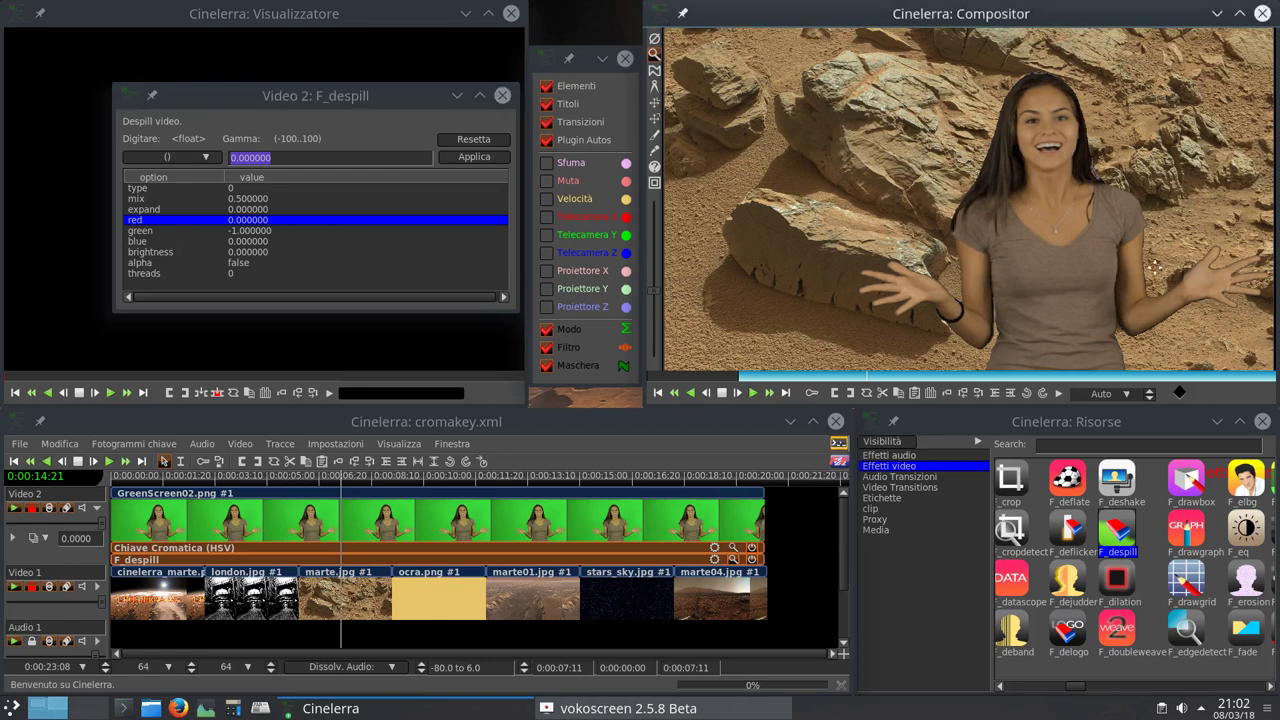
left_click(503, 95)
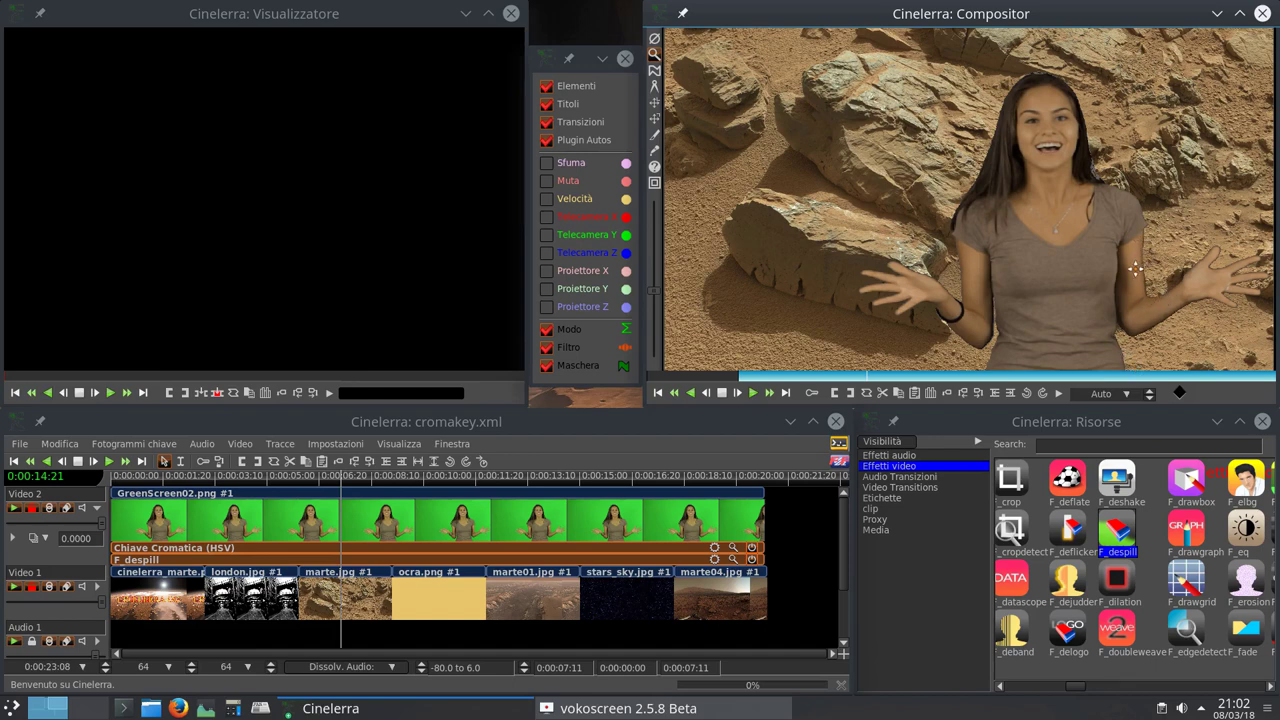
- Find the Sfoca video effect by searching for "sf", add it to the GreenScreen02.png clip and open its settings
left_click(1068, 483)
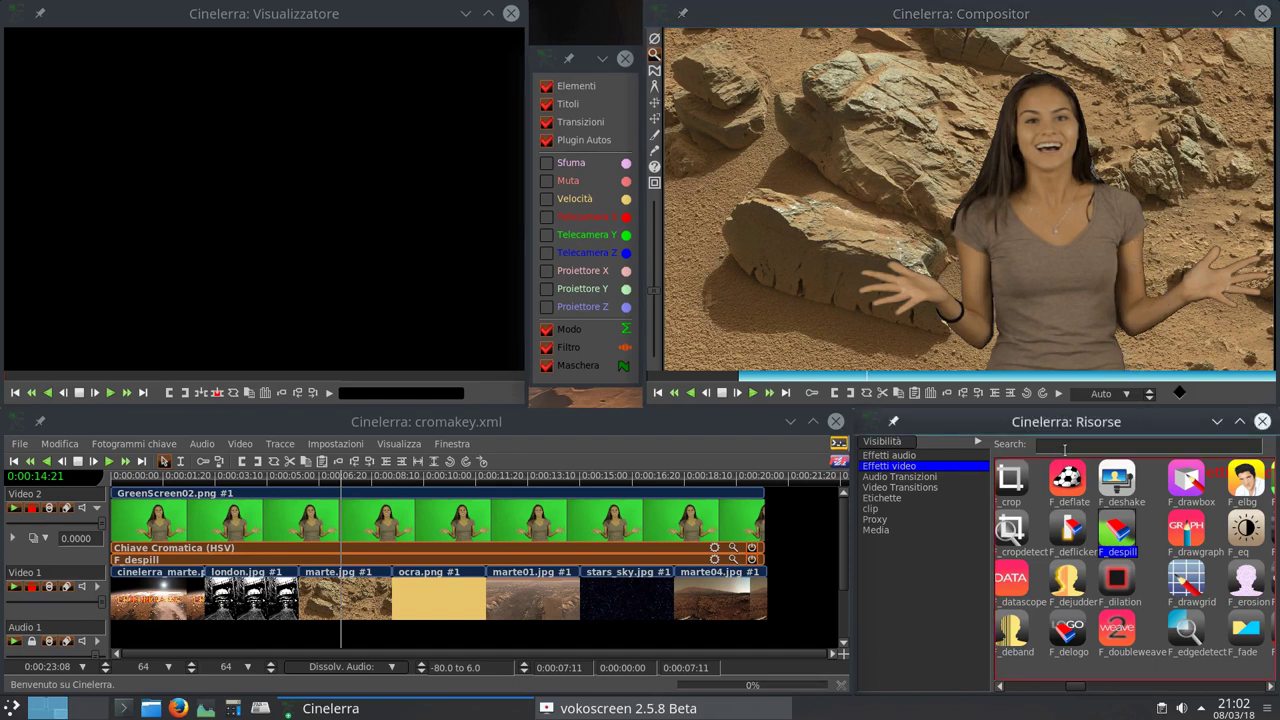
left_click(1104, 446)
type("sf")
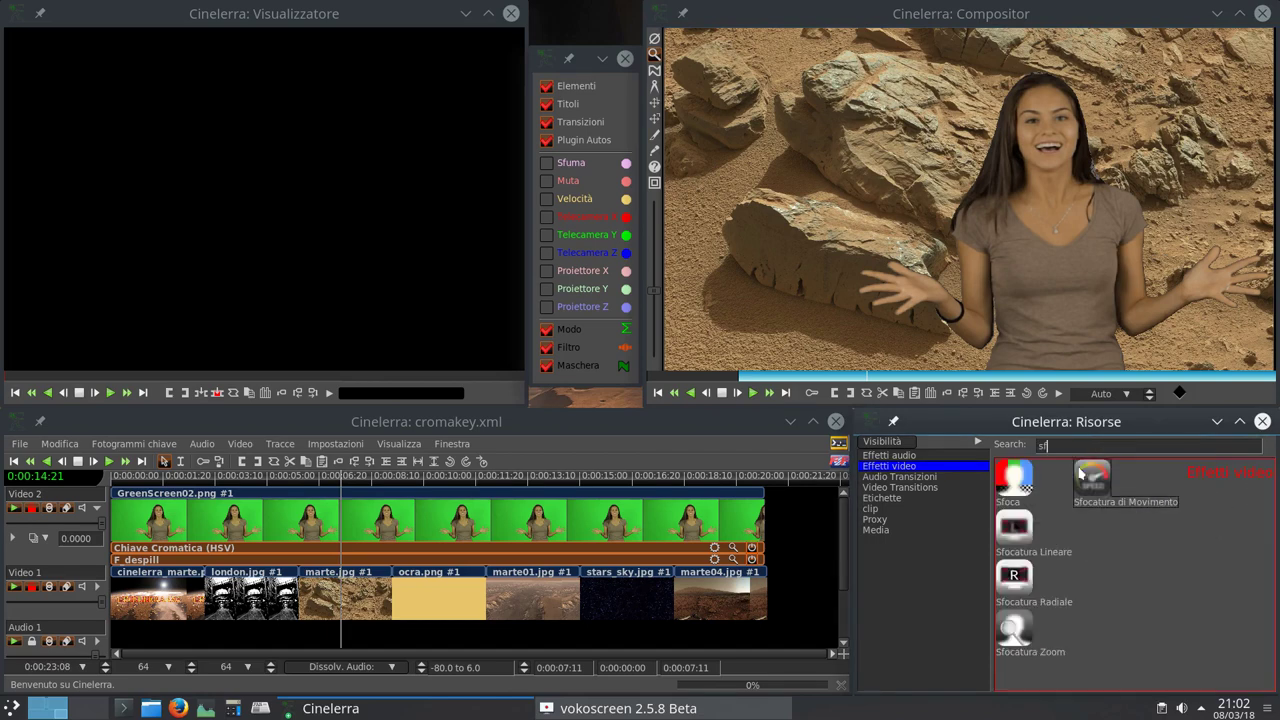
left_click_drag(1020, 487, 563, 531)
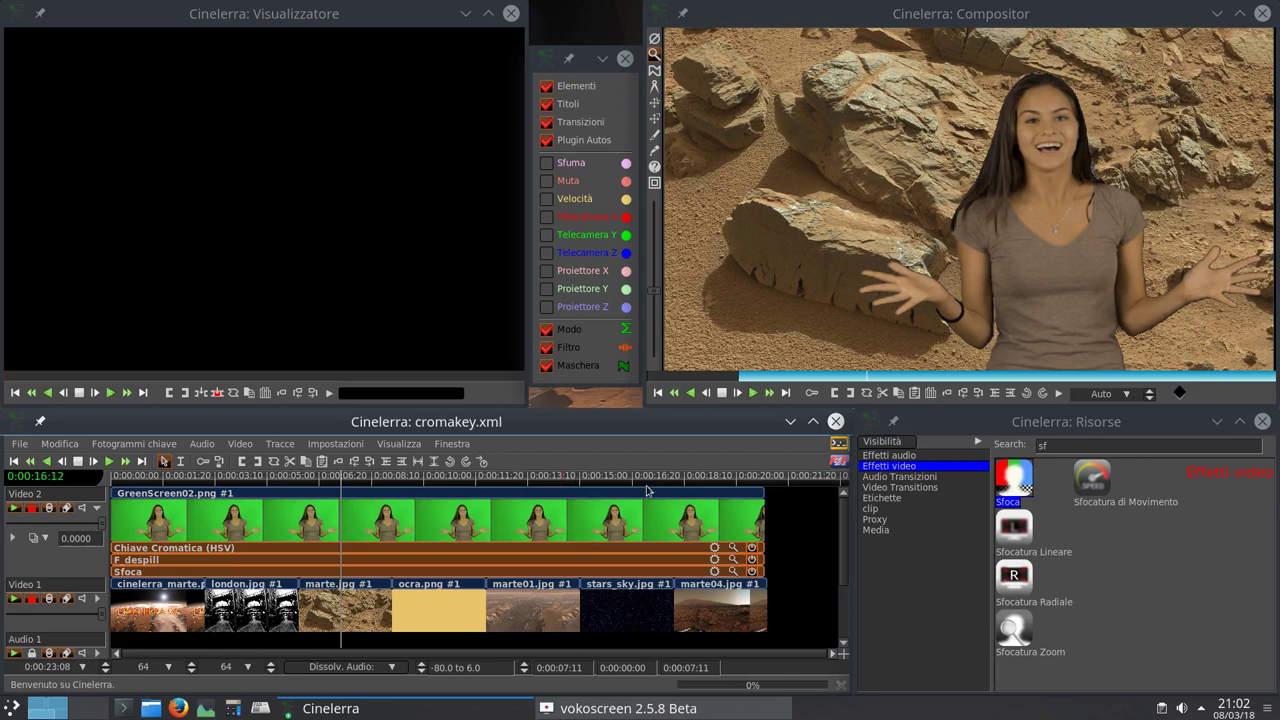
left_click(733, 571)
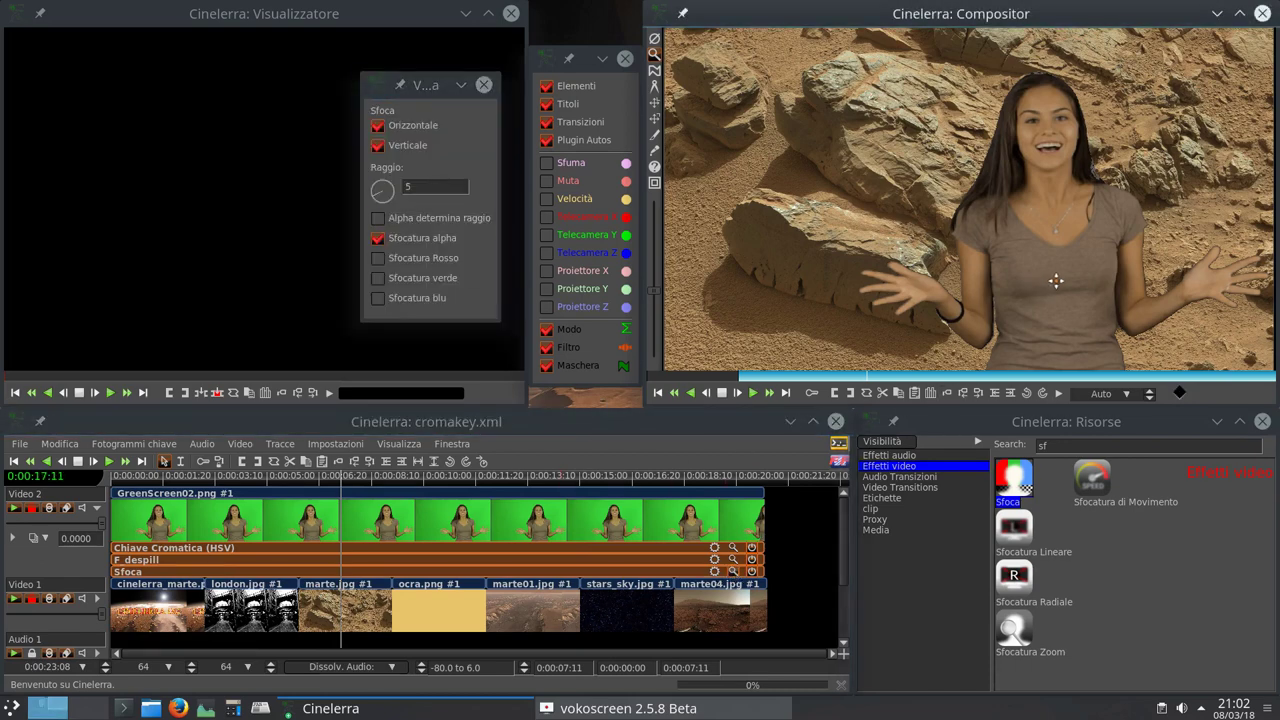
- Try blurring the red, green and blue channels with Sfoca, and return the effect to alpha blur only
left_click(398, 262)
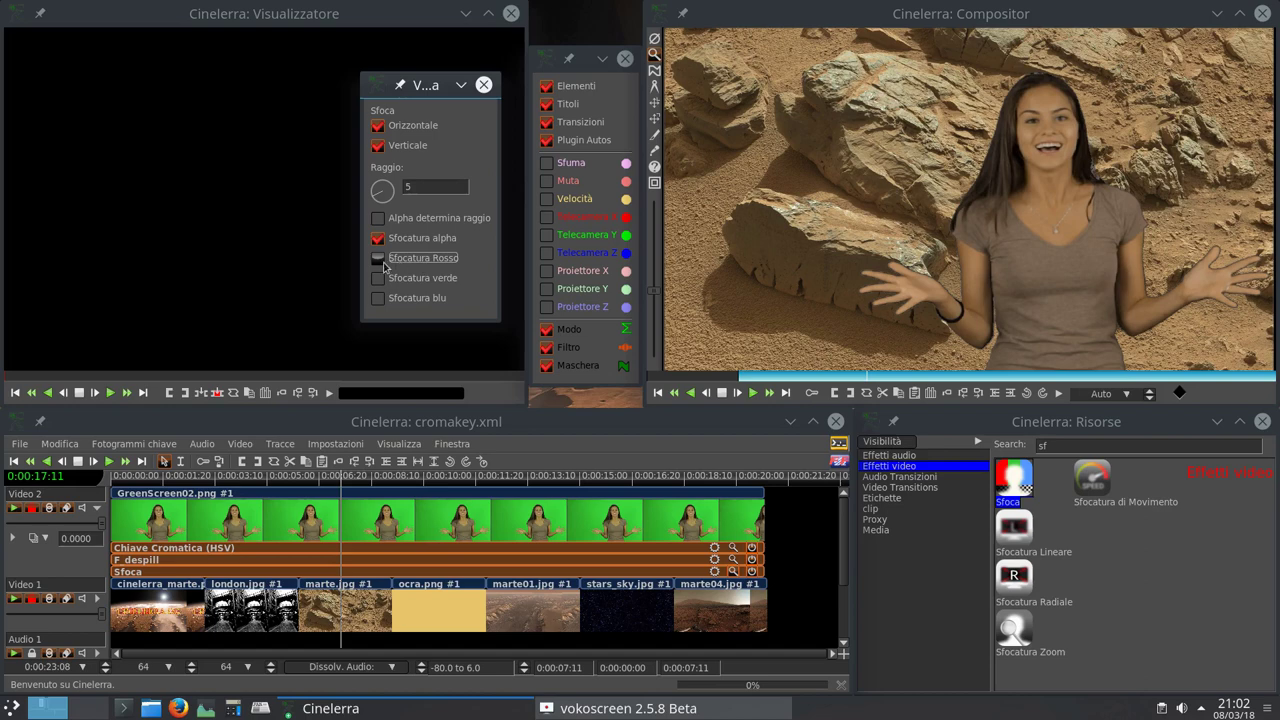
left_click(379, 279)
left_click(379, 299)
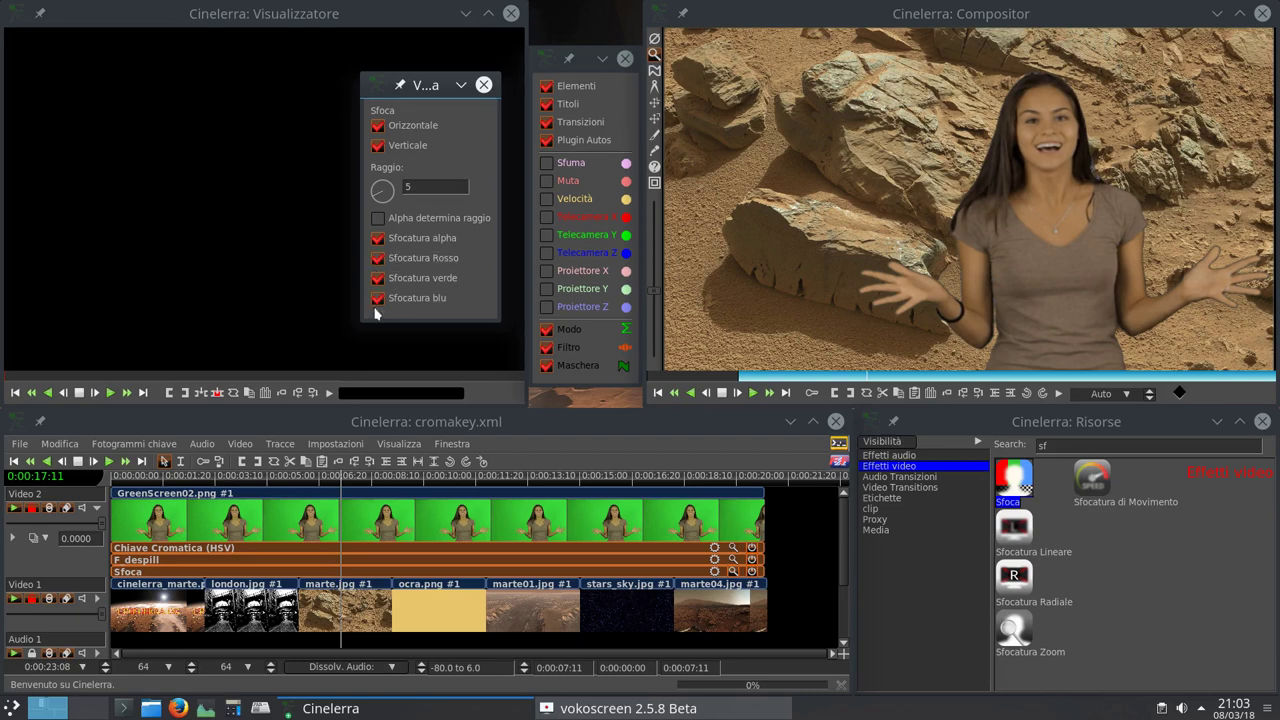
left_click(378, 261)
left_click(378, 279)
left_click(378, 299)
- Test larger Sfoca radii of up to 34, and return the radius to 5 before closing the effect's settings
scroll(380, 191, "down", 3)
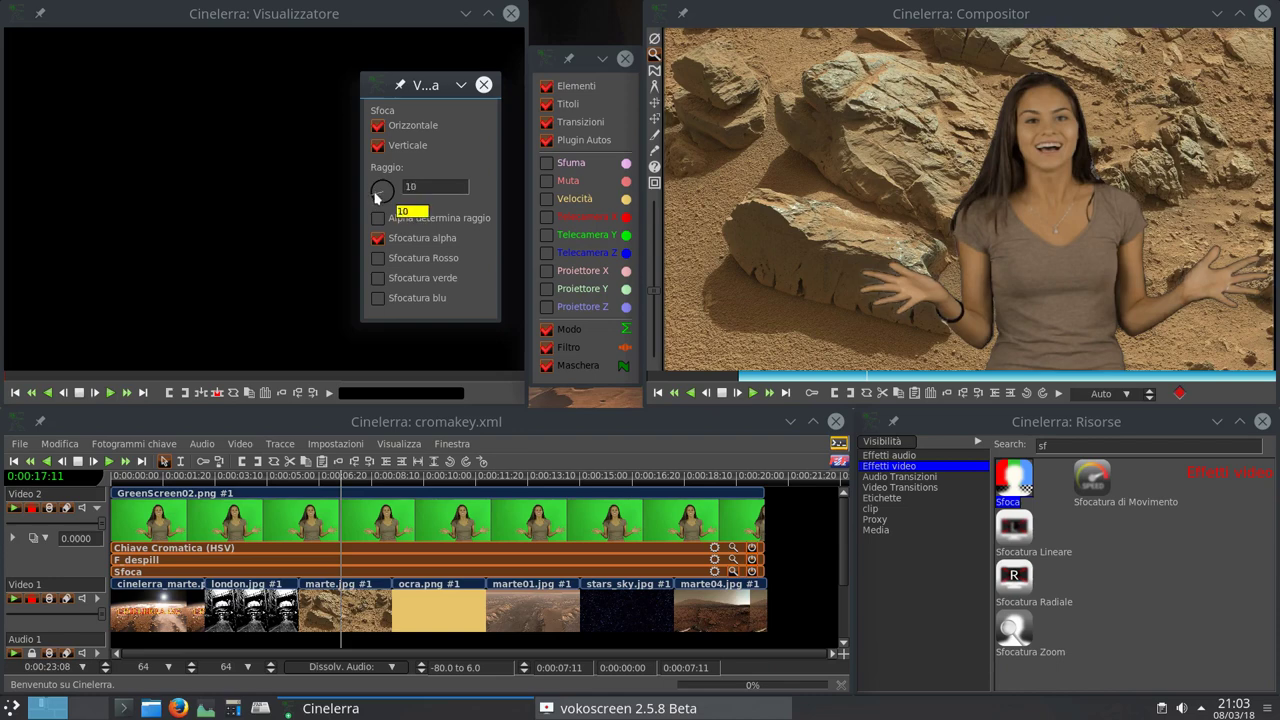
left_click_drag(377, 205, 372, 180)
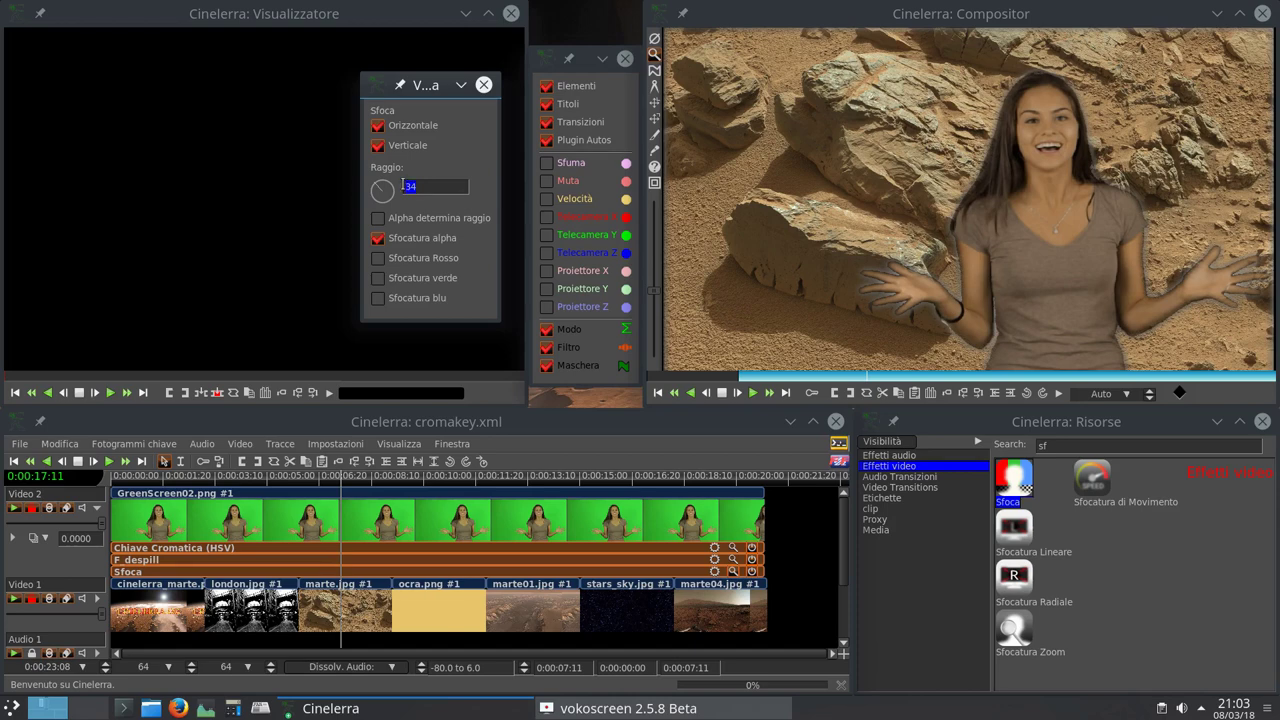
type("5")
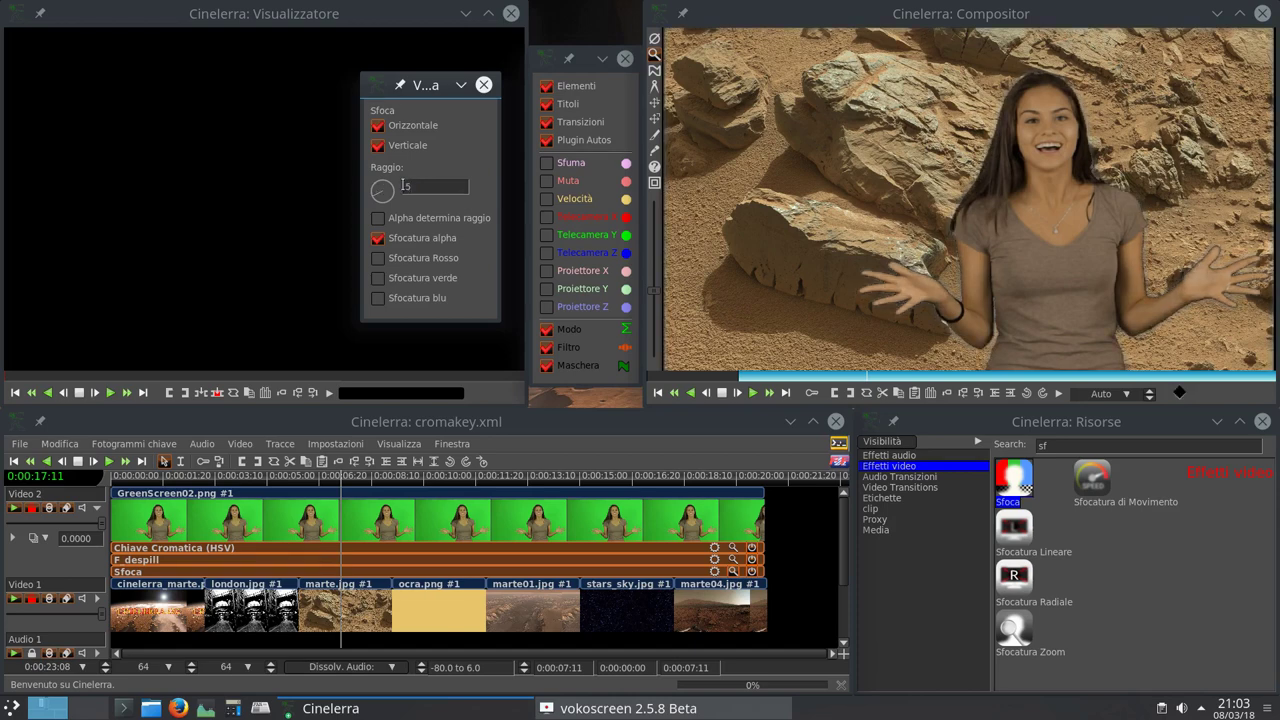
left_click(484, 86)
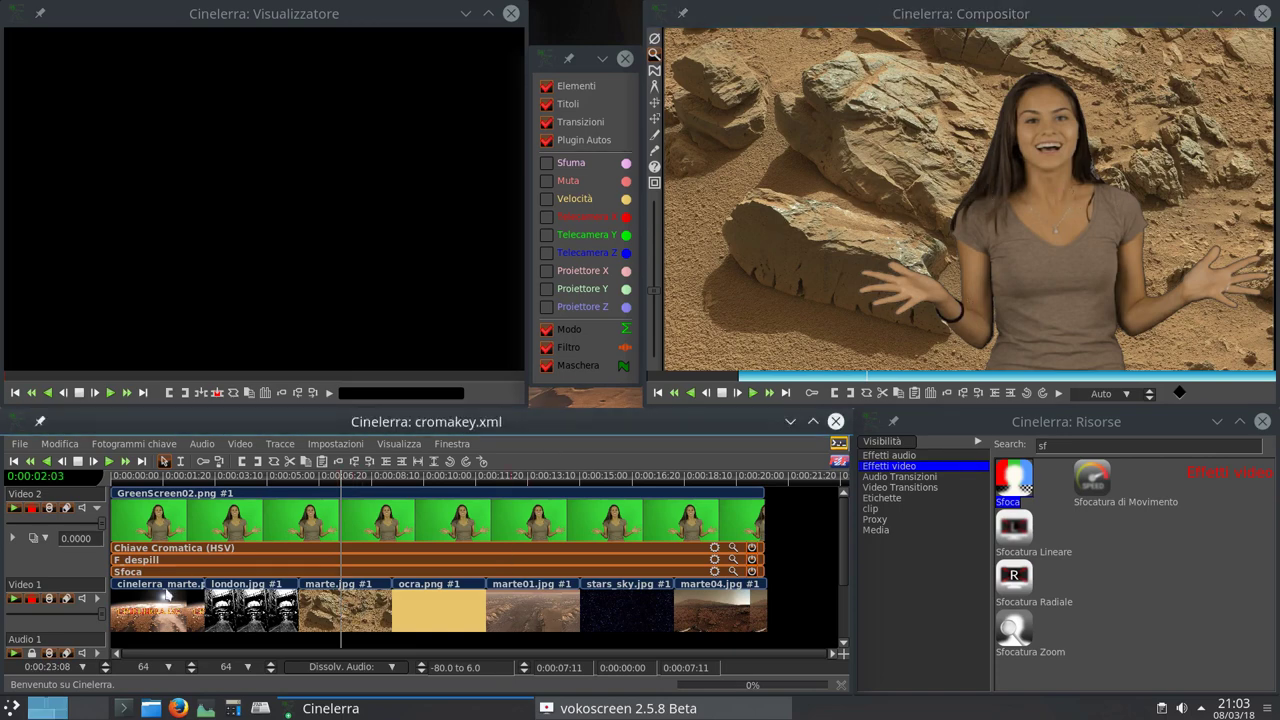
- Examine the keyed woman's edges over the different Video 1 backgrounds, including the title image, marte.jpg, ocra.png, marte01.jpg and stars_sky.jpg
left_click(150, 478)
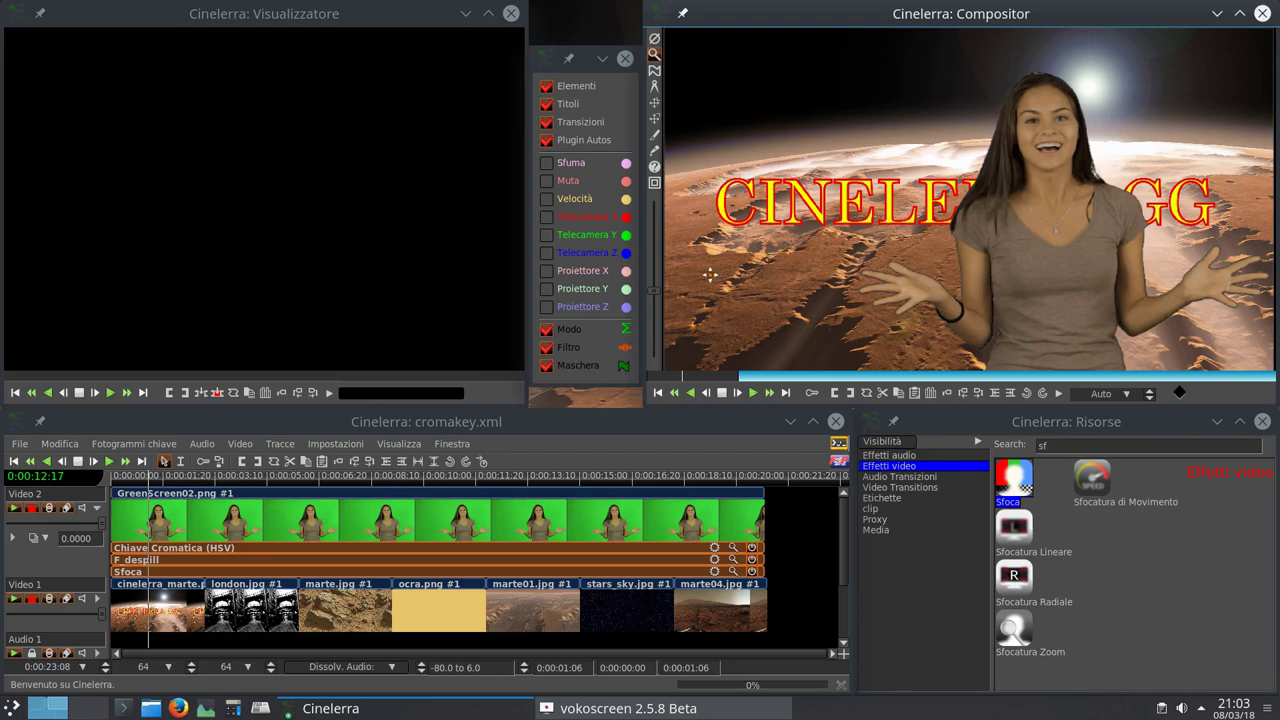
left_click(216, 486)
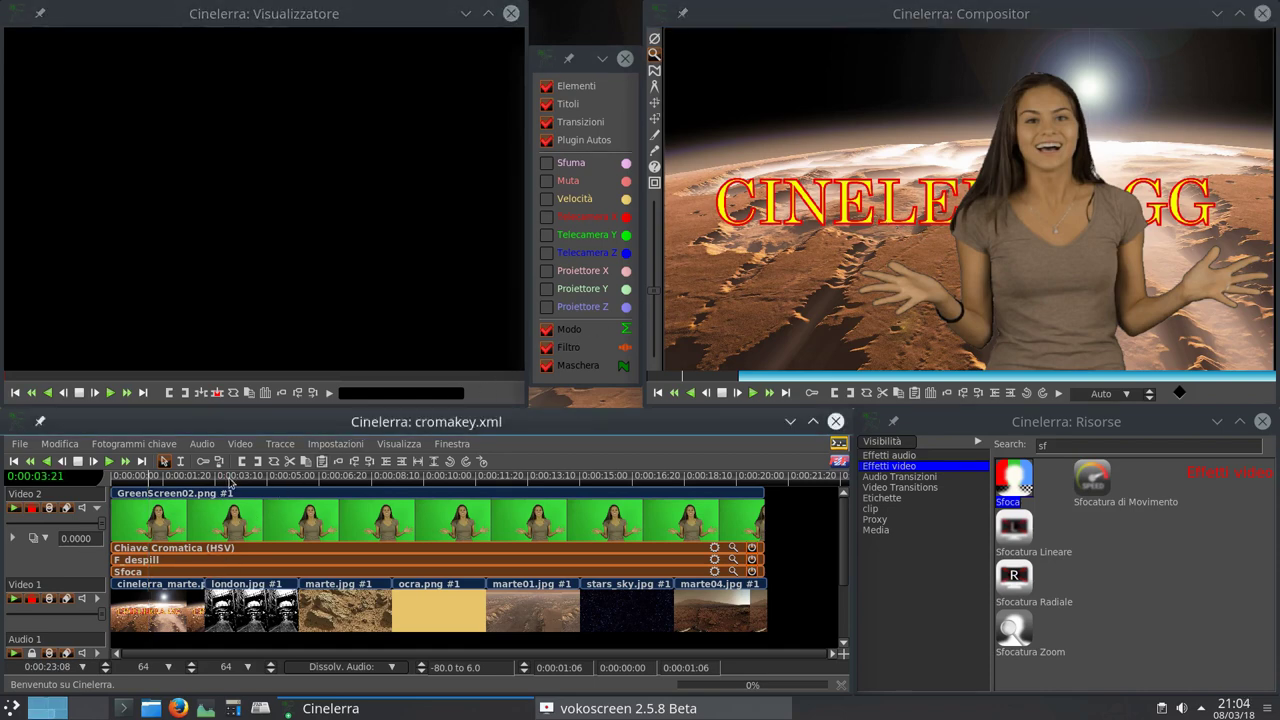
left_click(229, 480)
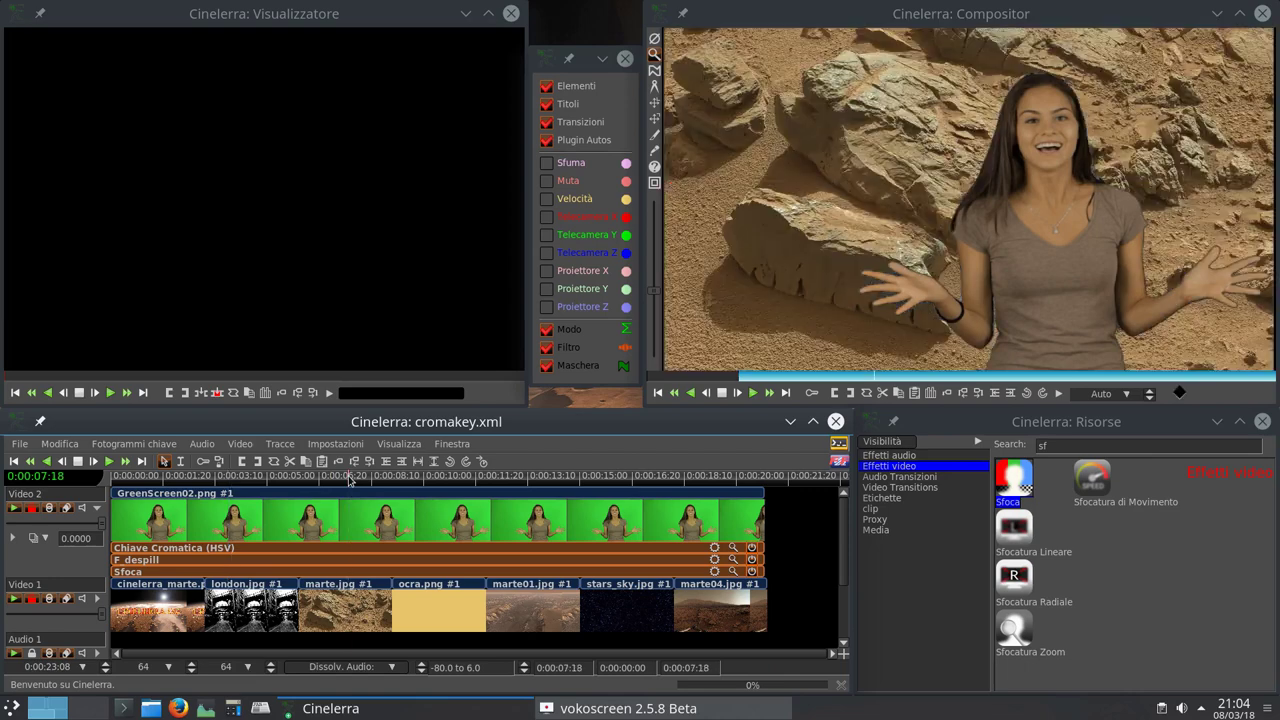
left_click(449, 484)
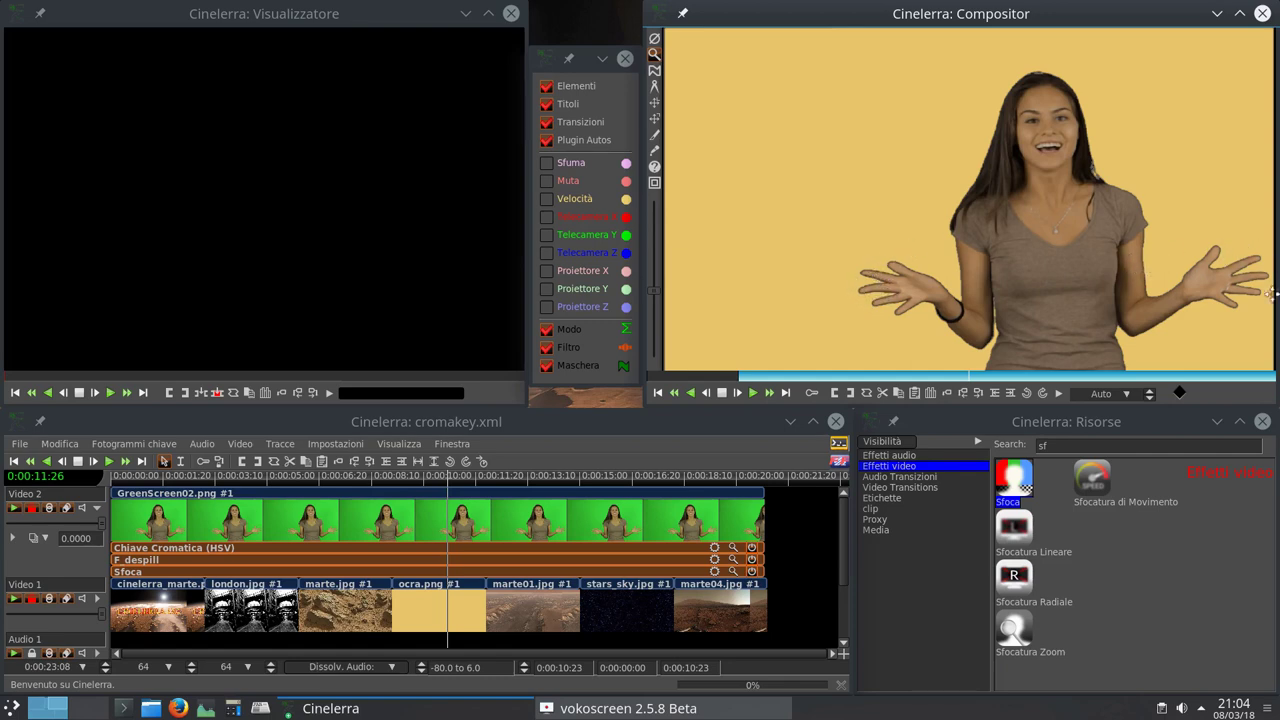
left_click(533, 476)
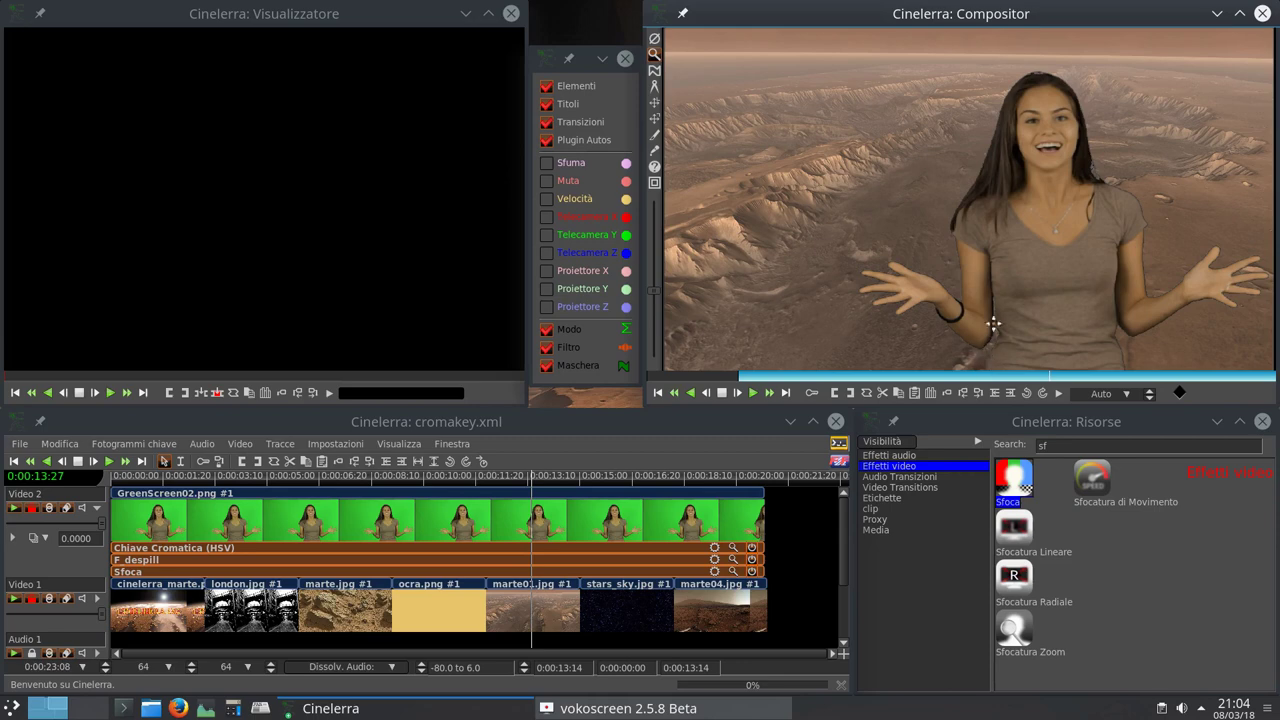
left_click(630, 483)
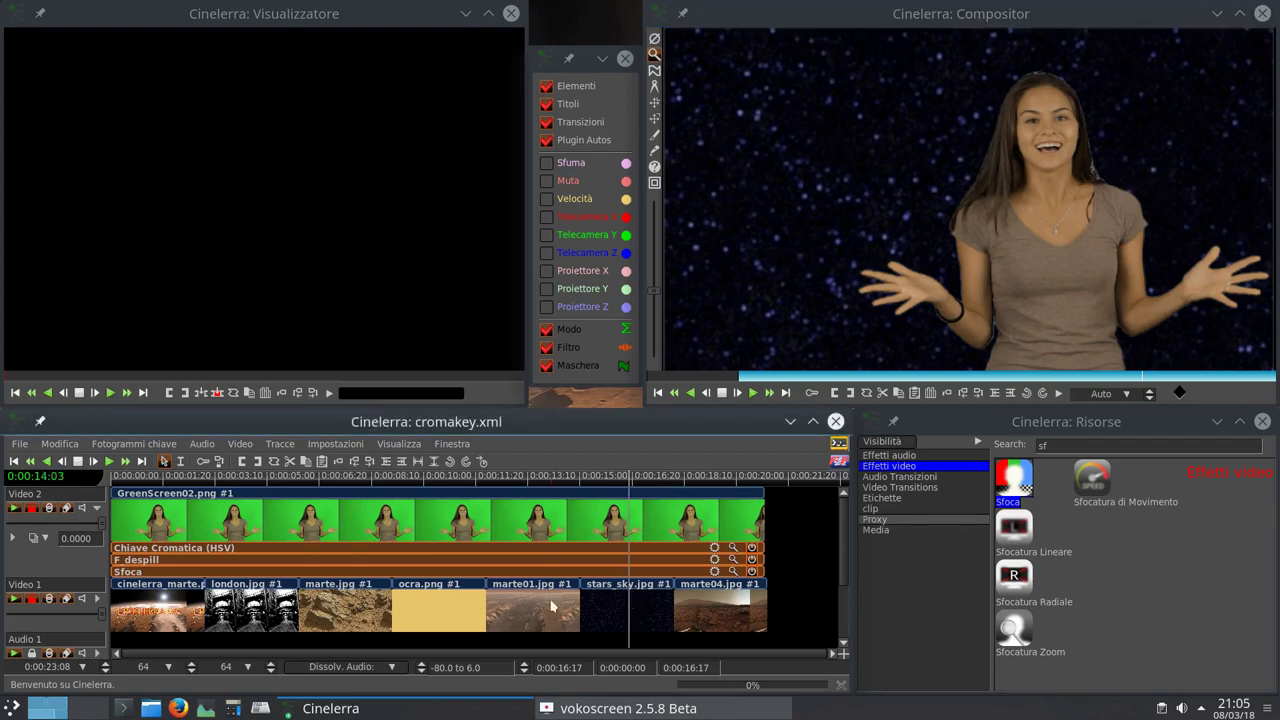
left_click(533, 476)
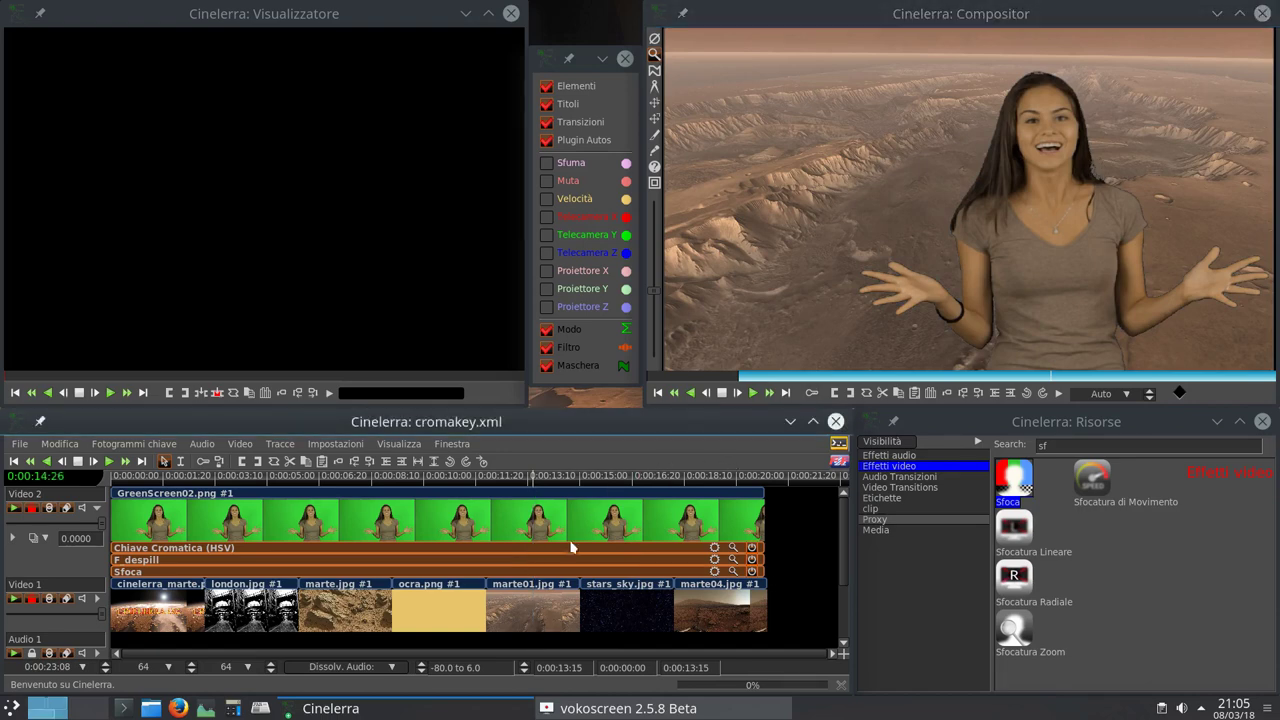
left_click(630, 483)
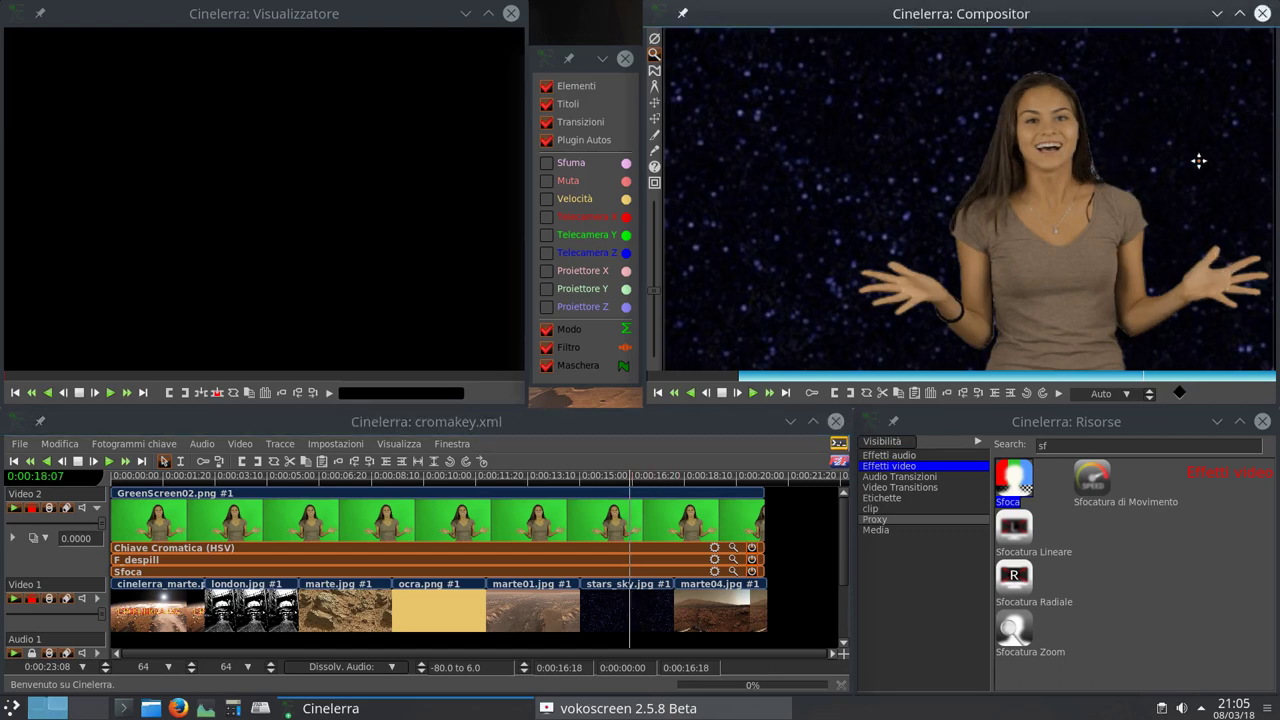
- Show the composite over the marte04.jpg background, clear the effects search and select Bilanciamento Colore in the full video effects list
left_click(721, 483)
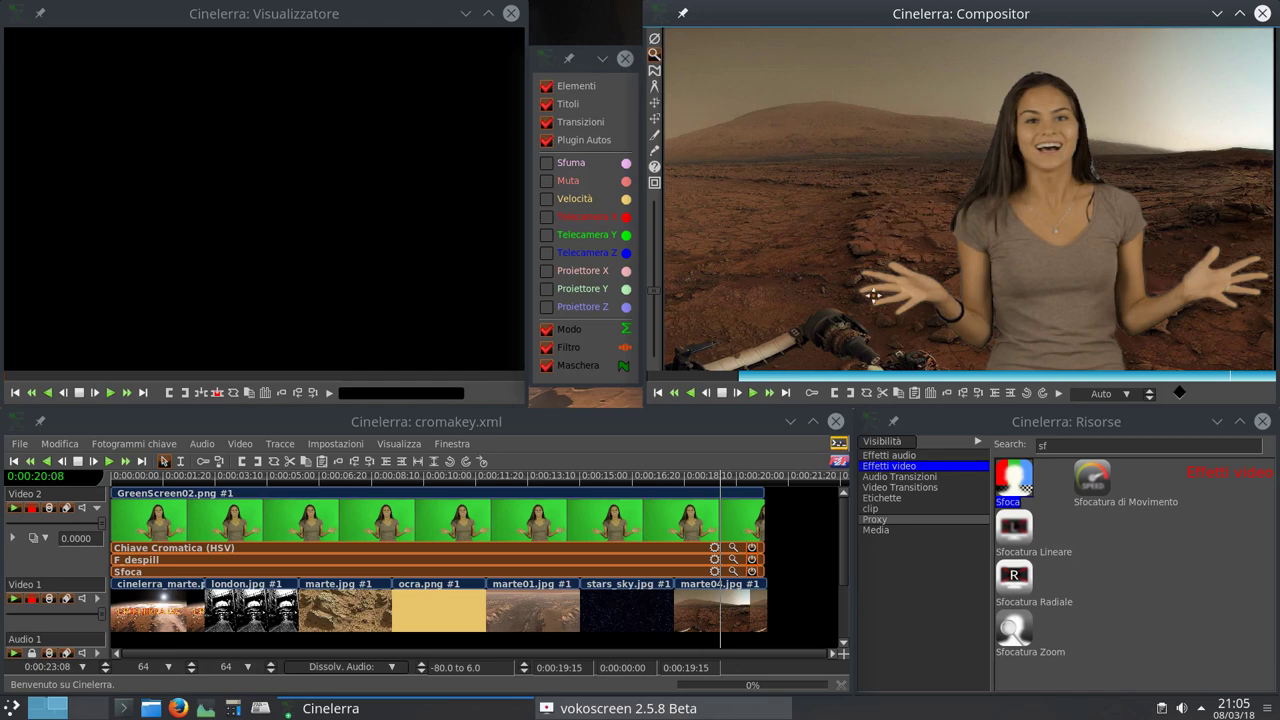
key("BackSpace")
key("BackSpace")
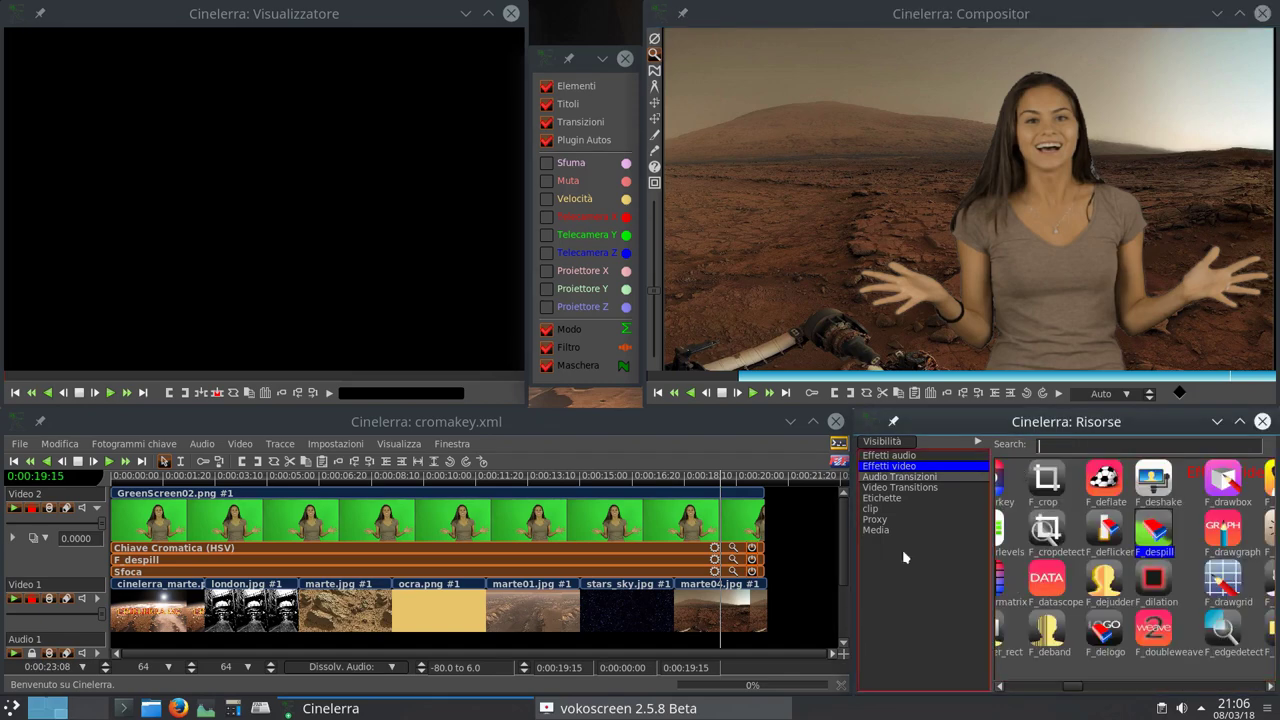
left_click_drag(1074, 686, 1010, 686)
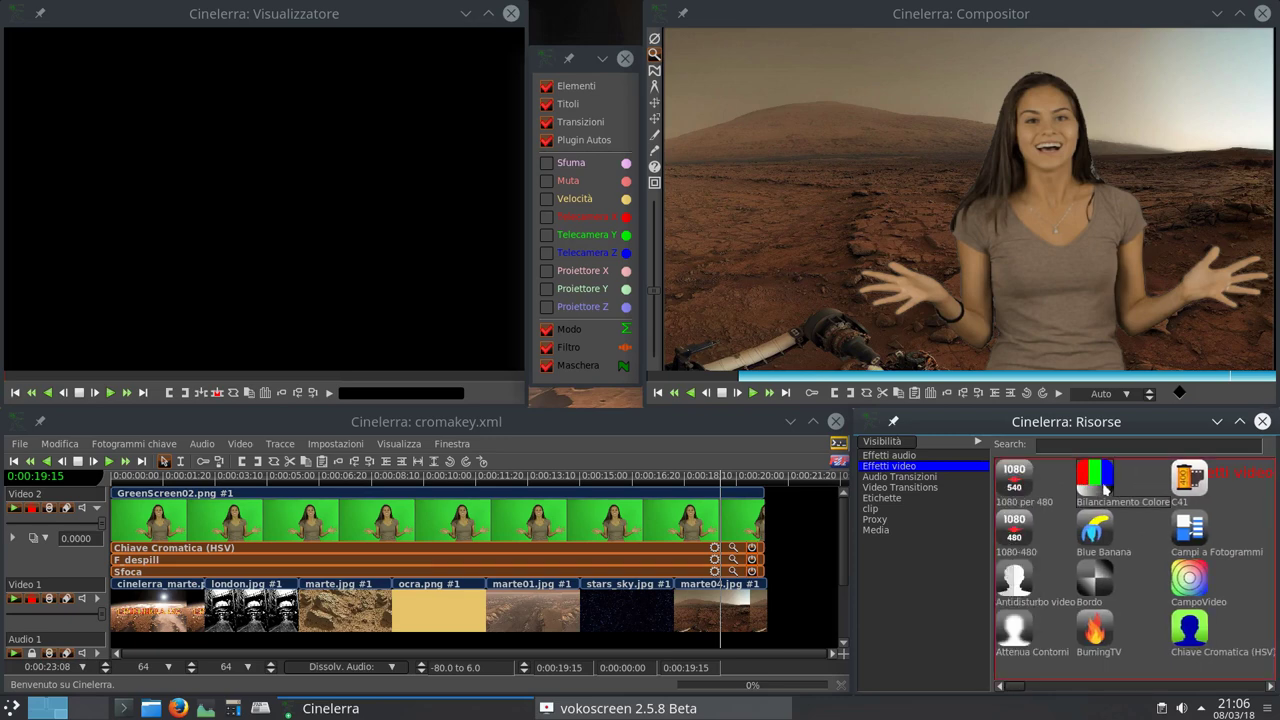
left_click(1088, 478)
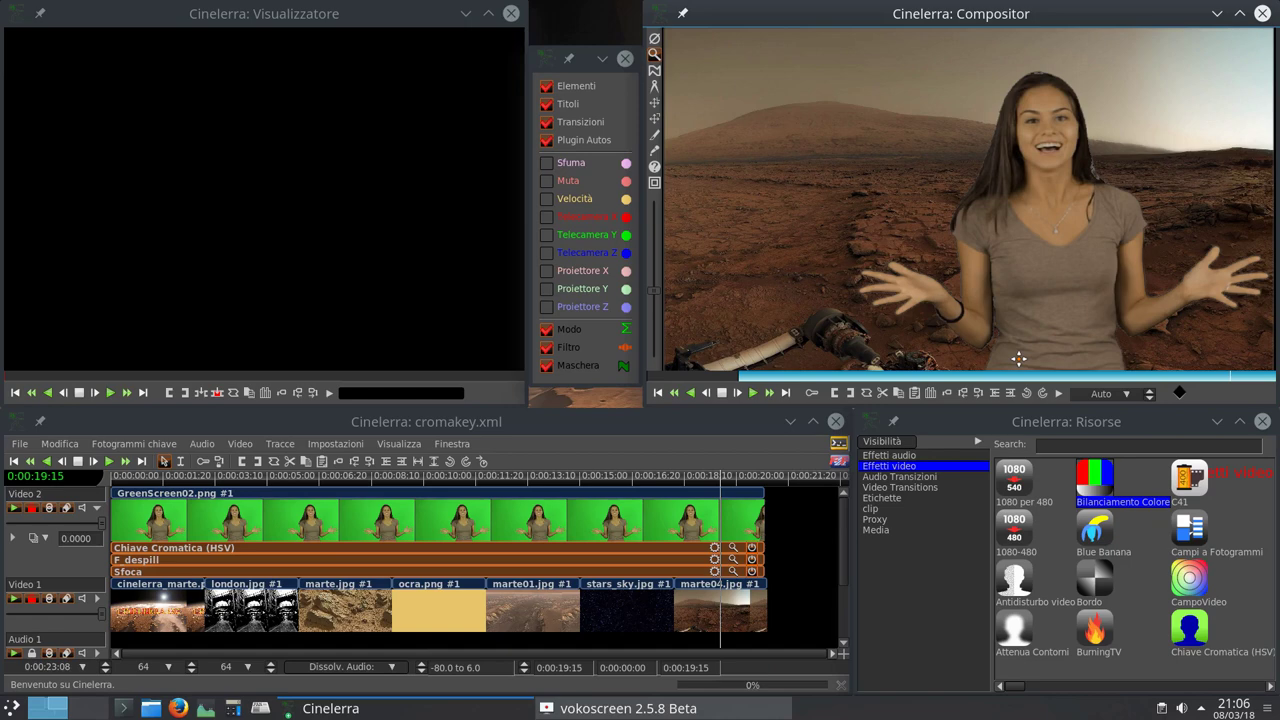
- Add the F_colorlevels video effect to the GreenScreen02.png clip and open its settings
left_click_drag(1022, 688, 1068, 694)
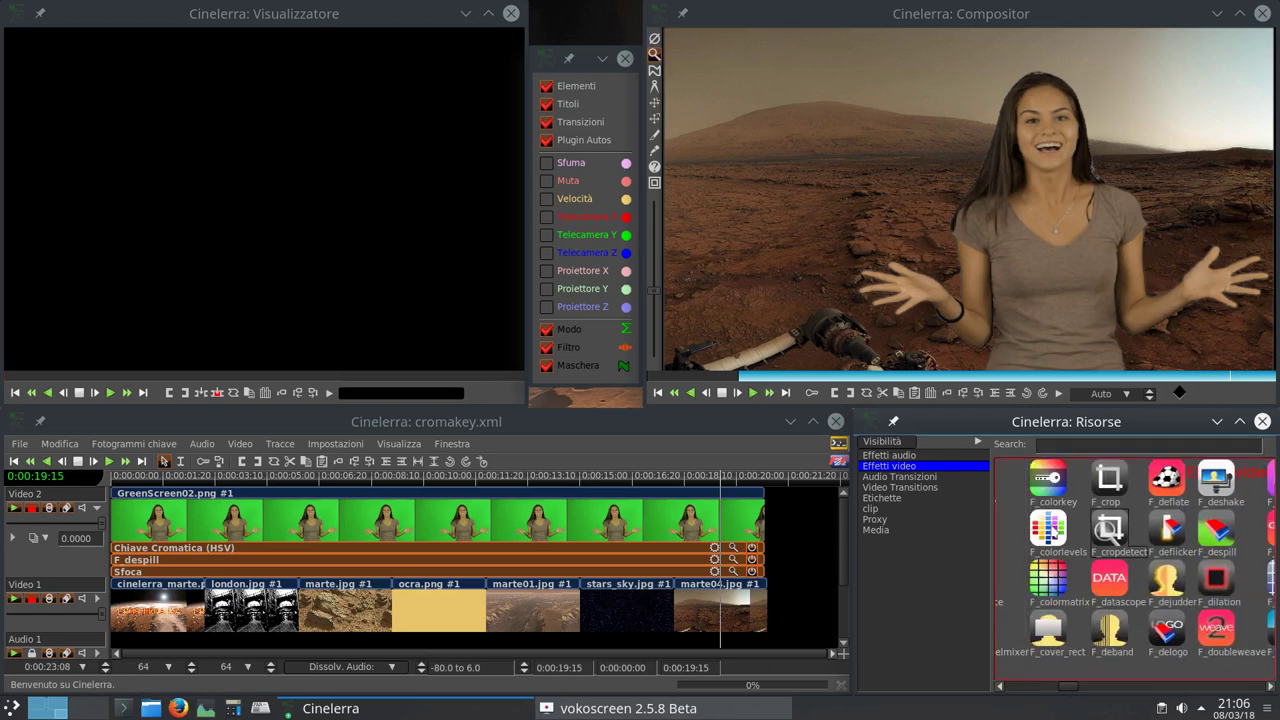
left_click_drag(1047, 530, 629, 526)
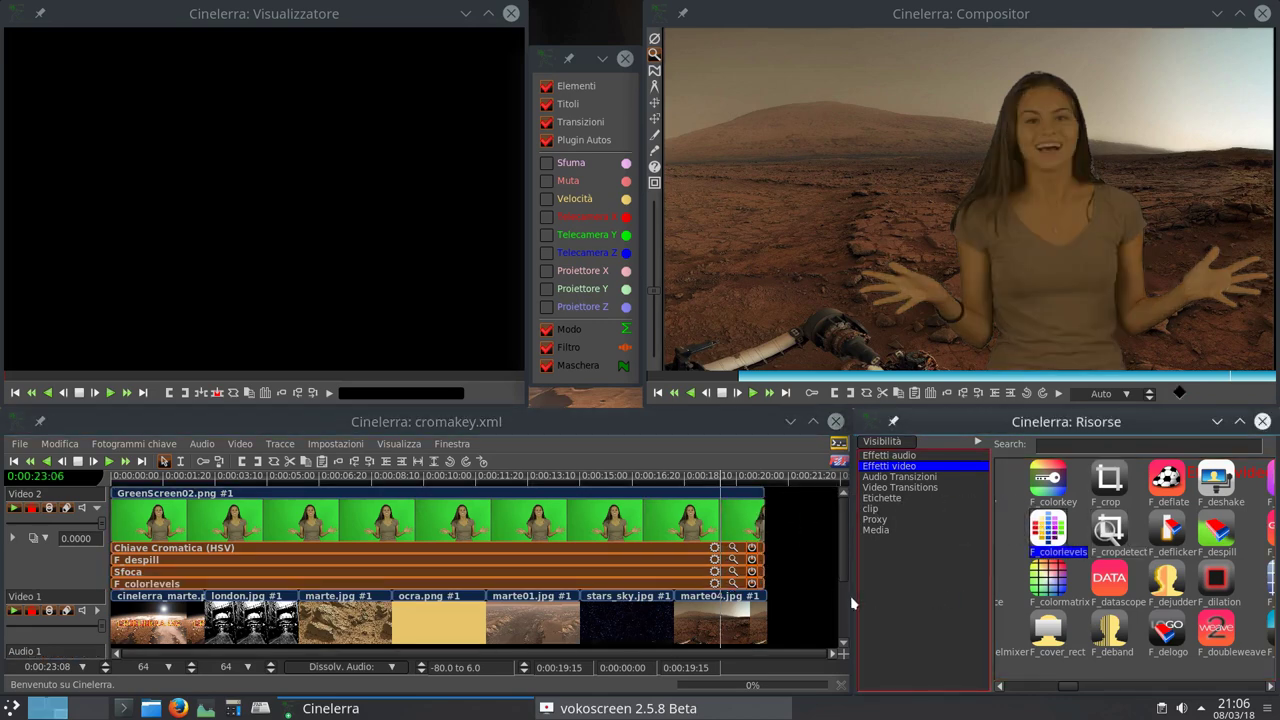
left_click(733, 584)
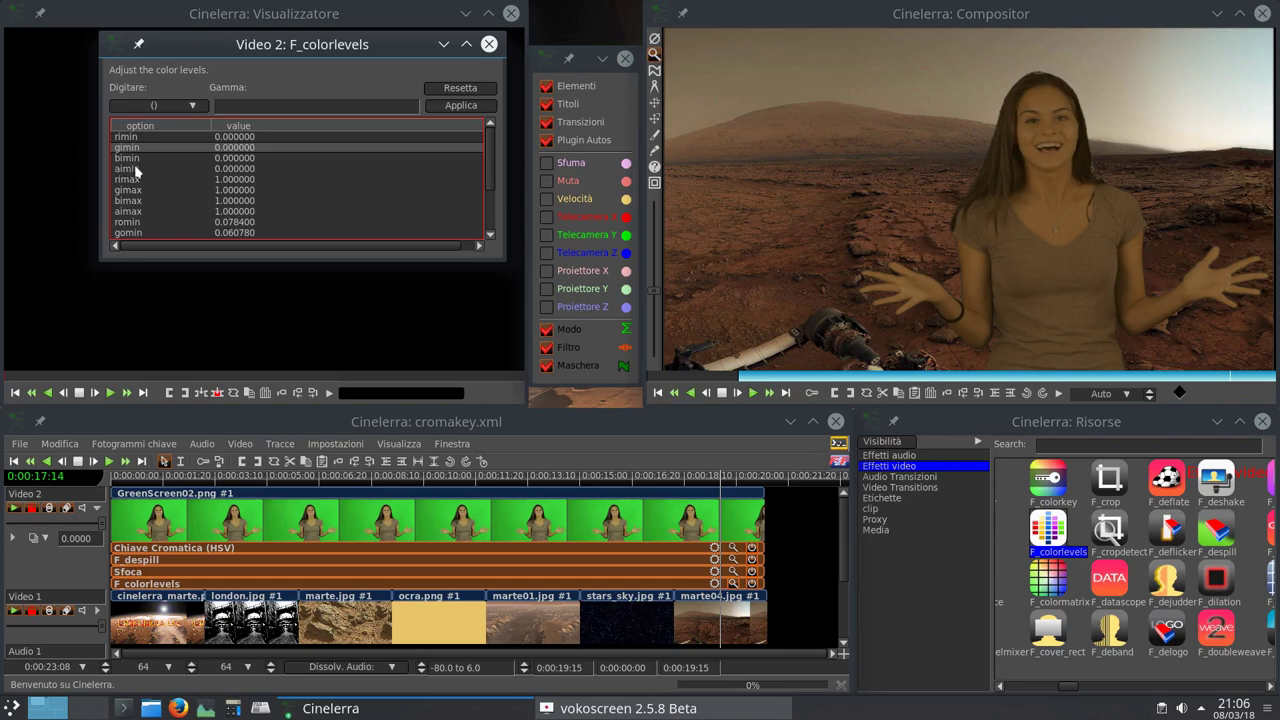
- Turn off F_colorlevels on the clip and view its list of option values
left_click(790, 262)
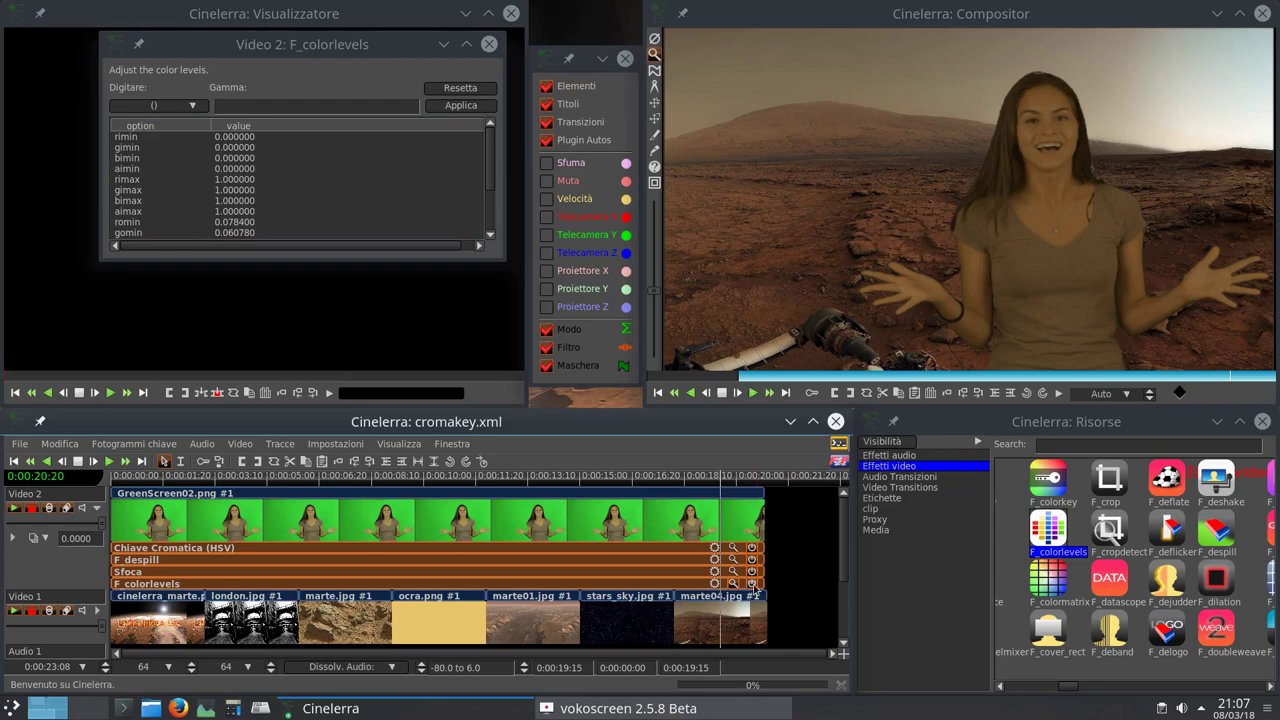
left_click(720, 585)
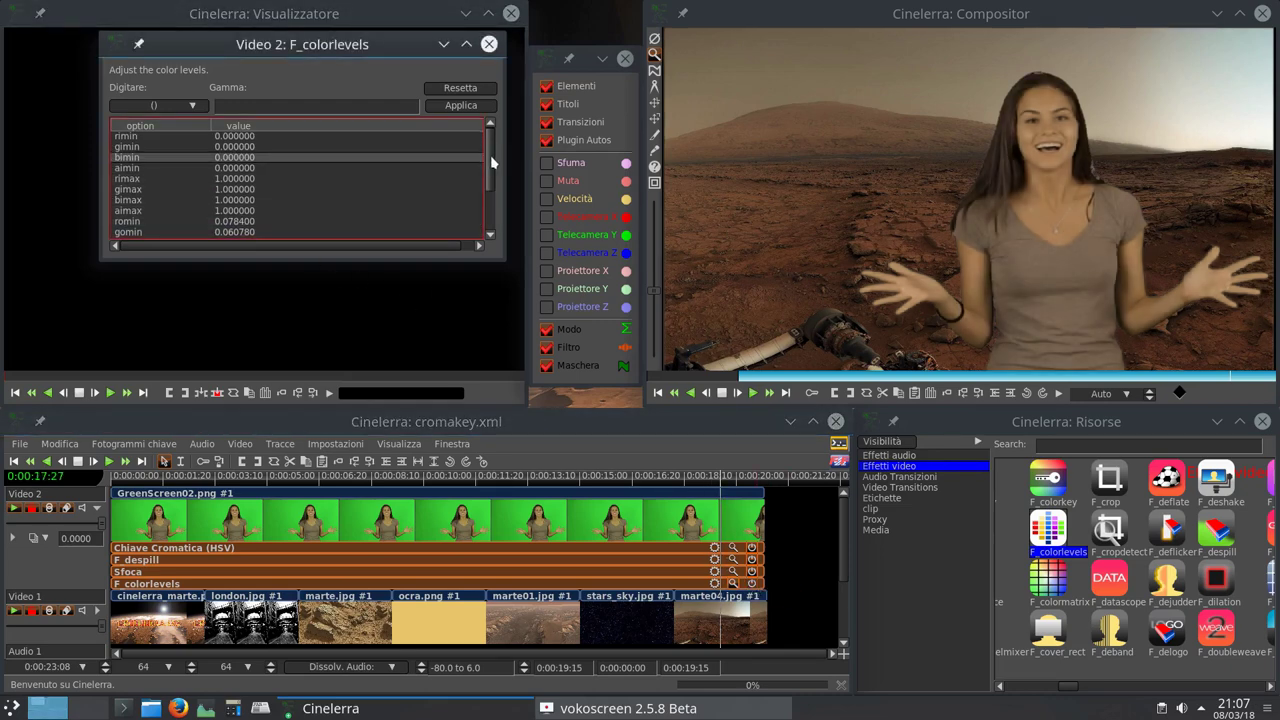
scroll(490, 155, "down", 1)
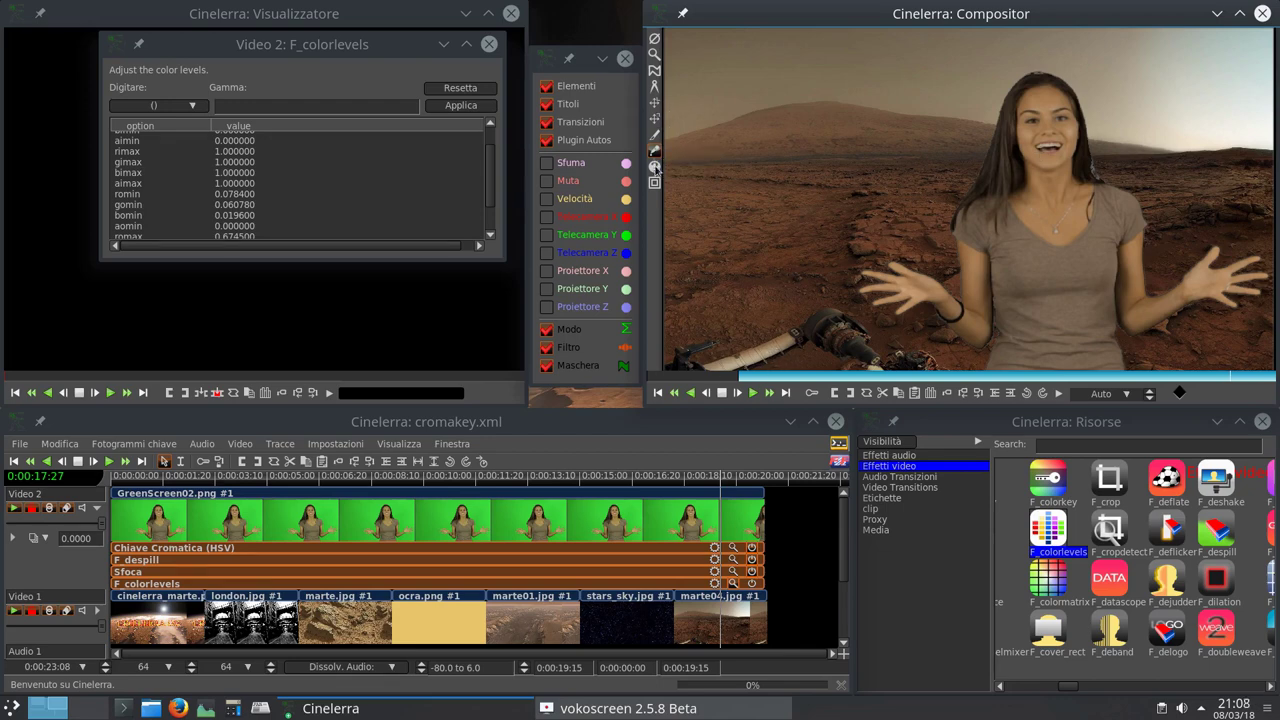
- Sample a light area and a dark area of the marte04.jpg background, read their RGB values and close the colour information
left_click(655, 150)
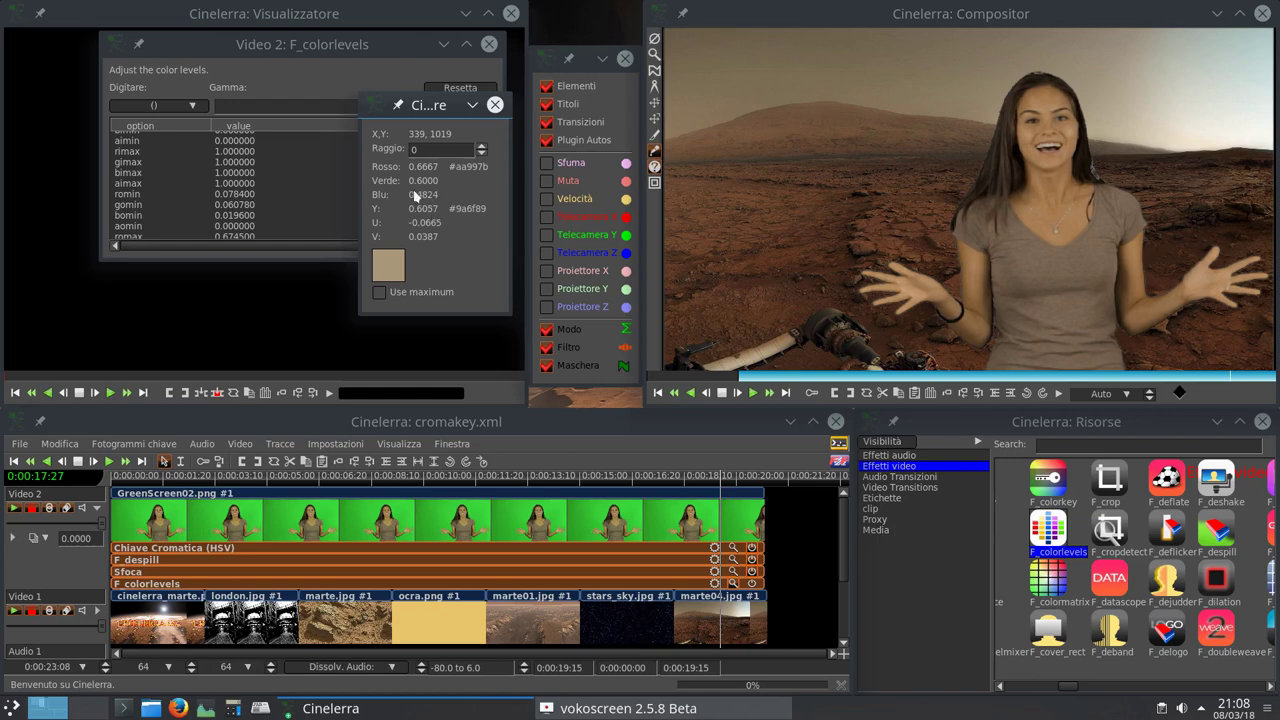
left_click(755, 358)
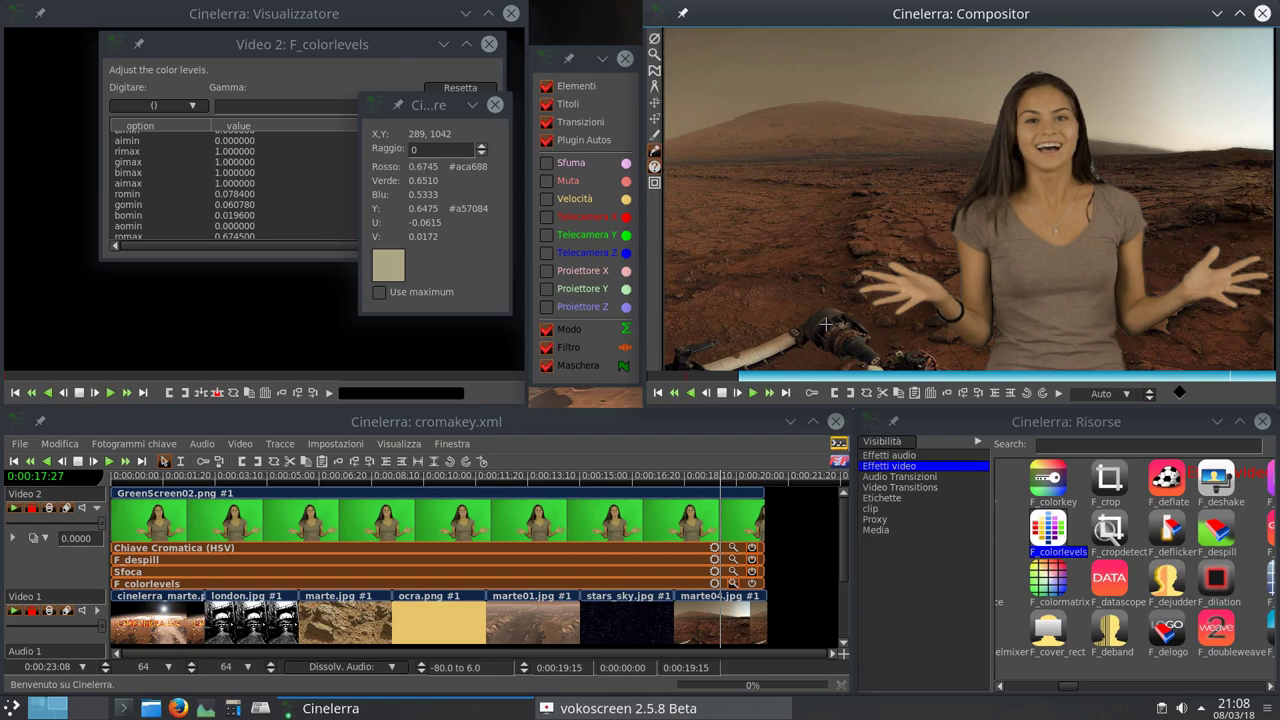
left_click(1242, 205)
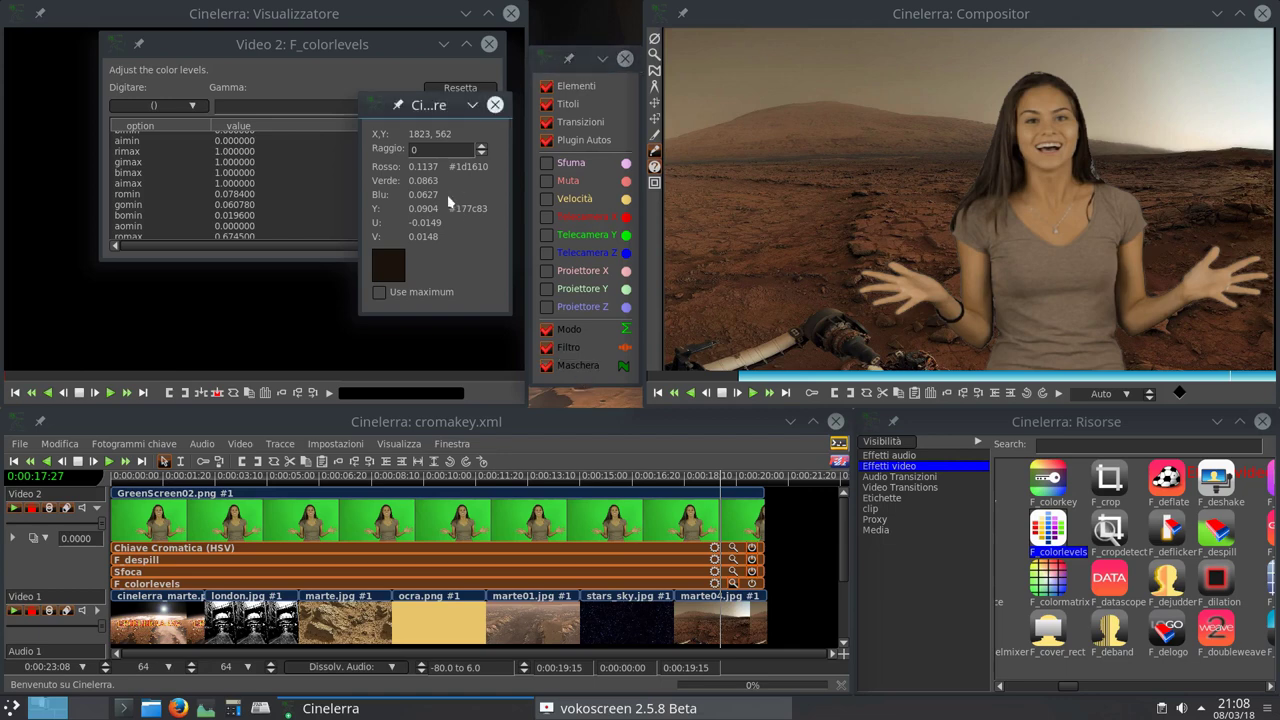
left_click(495, 106)
- Examine the F_colorlevels input and output options, including aimax, and compare them with the sampled colour's RGB values
scroll(490, 190, "down", 2)
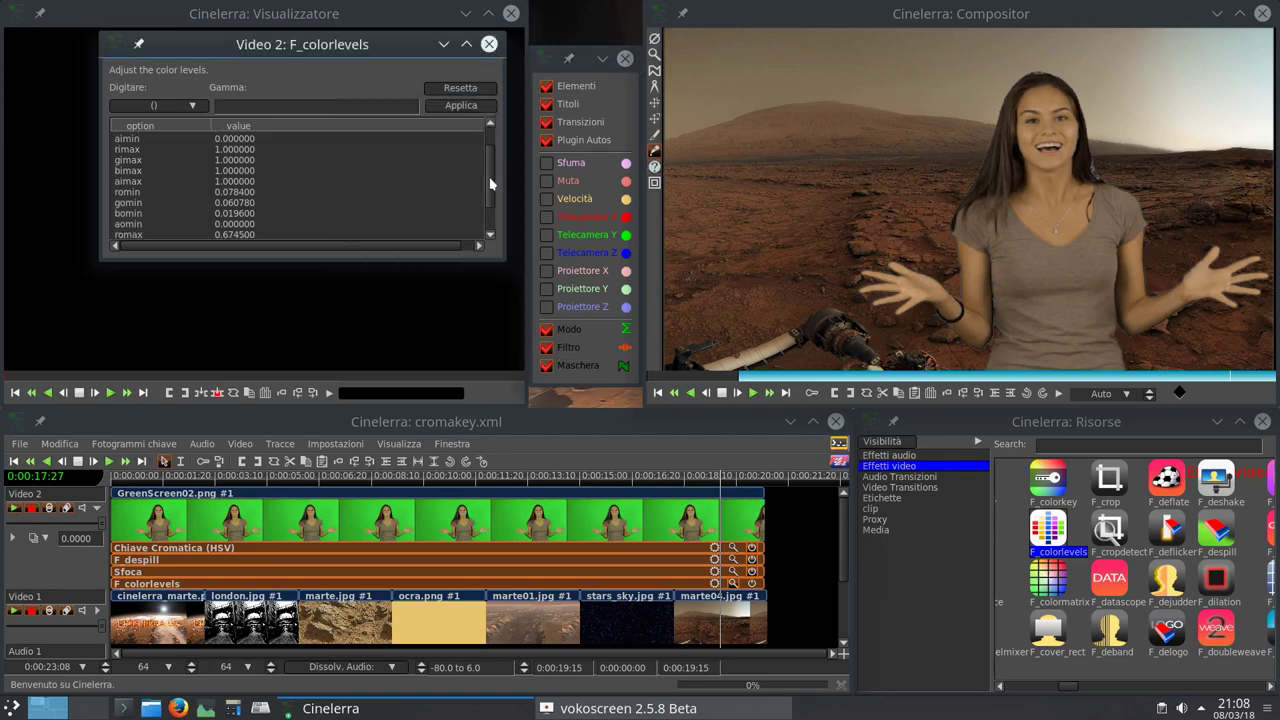
scroll(490, 195, "up", 3)
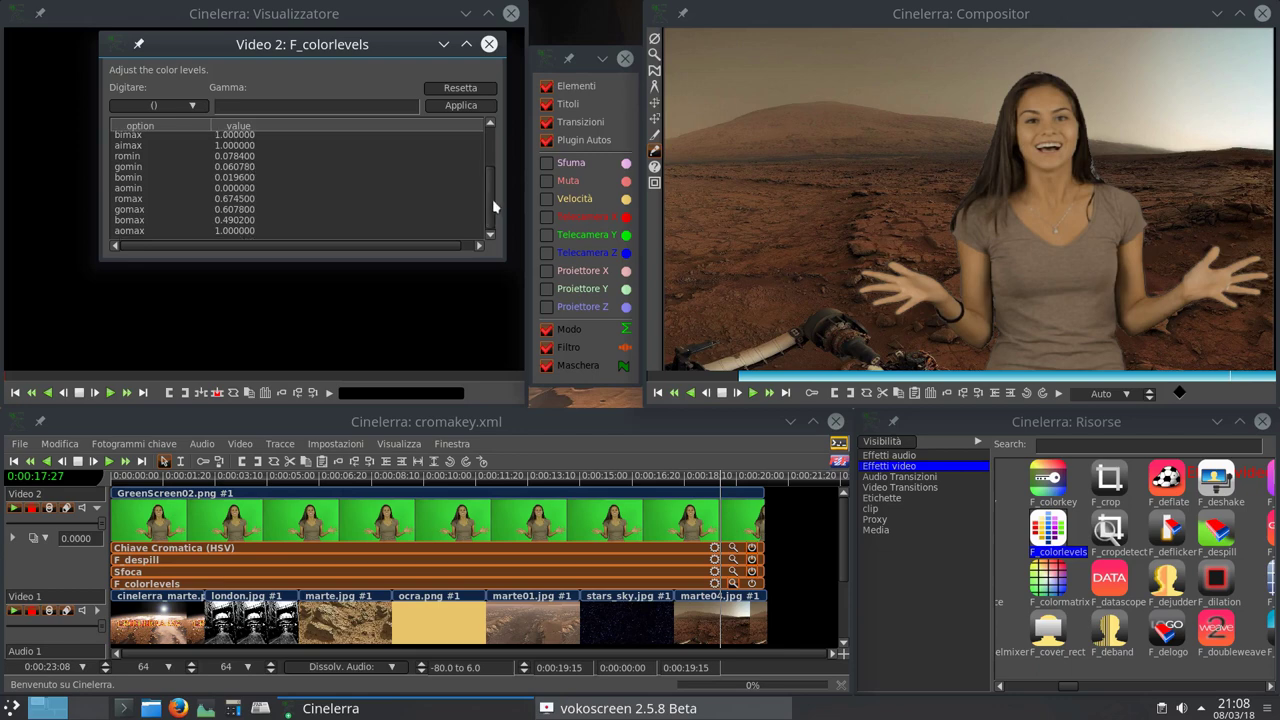
left_click(484, 215)
left_click(484, 213)
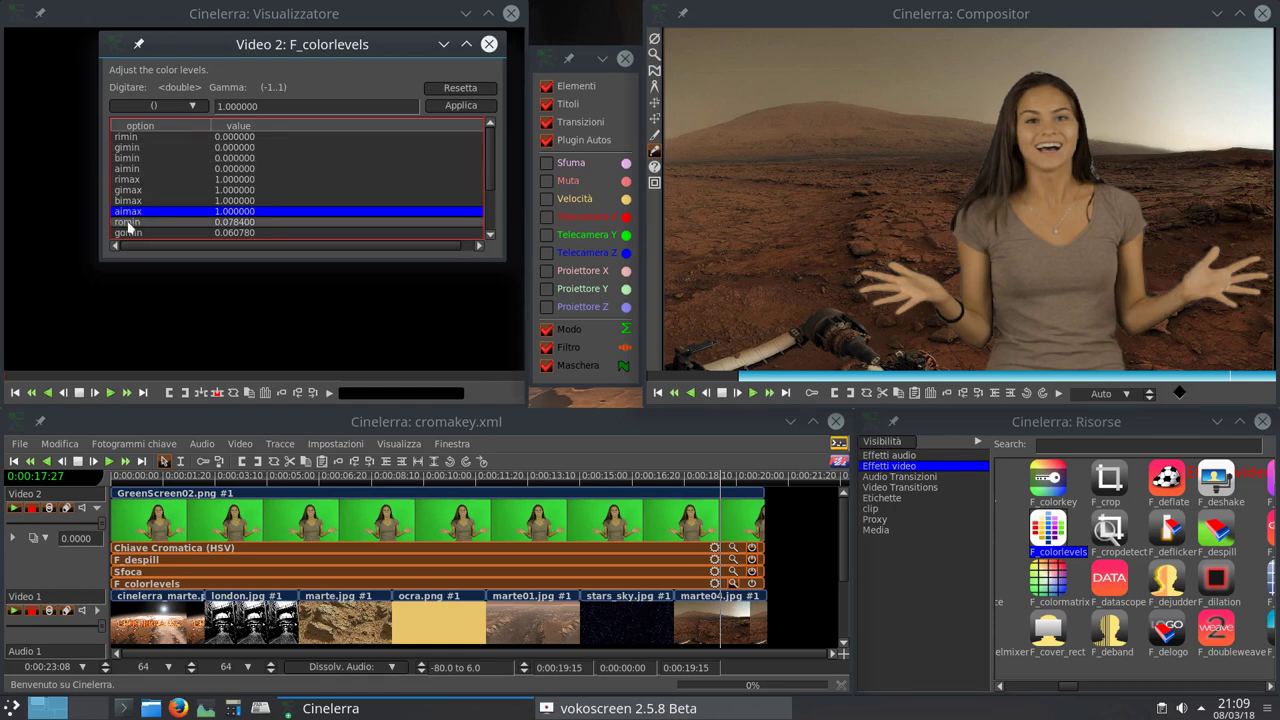
scroll(492, 168, "down", 3)
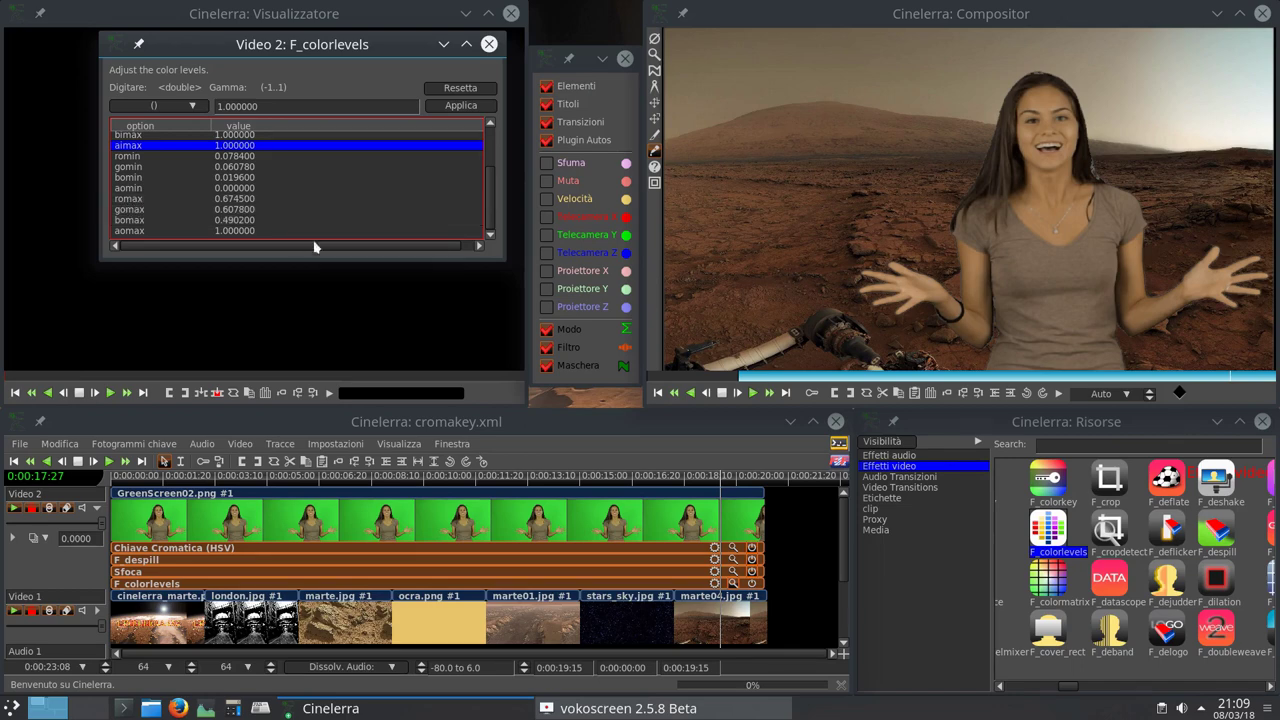
left_click(656, 168)
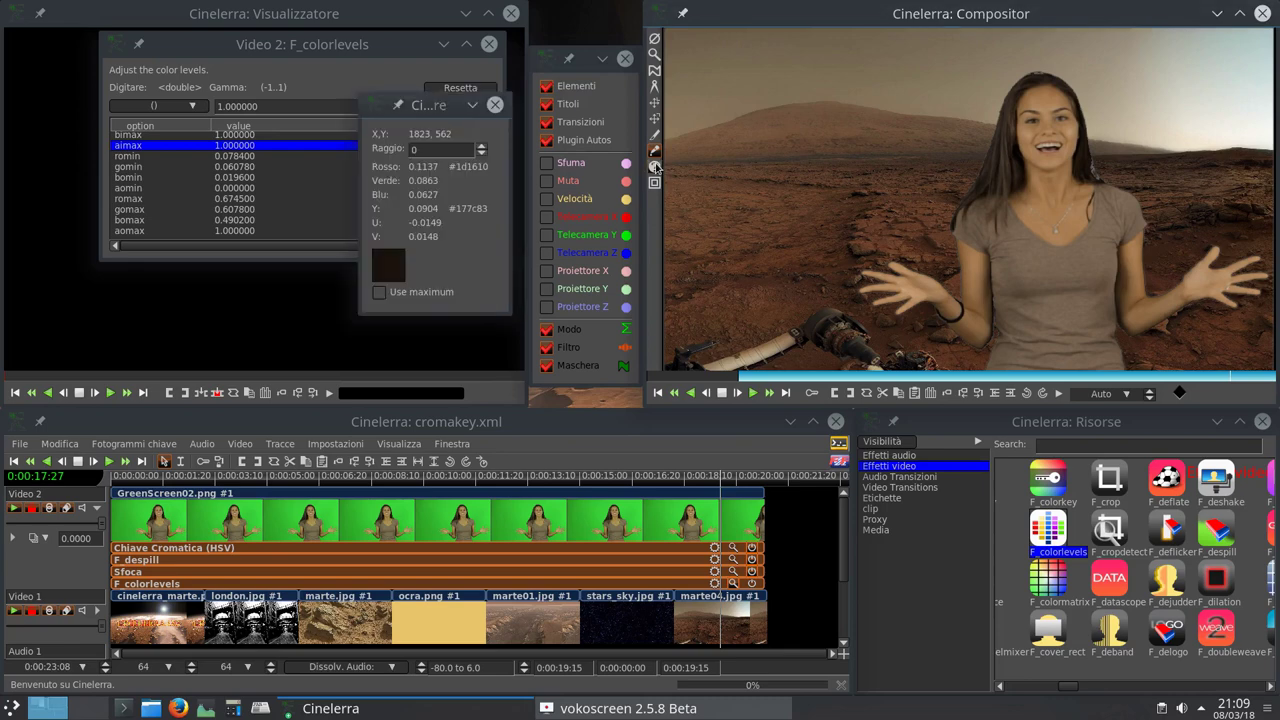
left_click(495, 106)
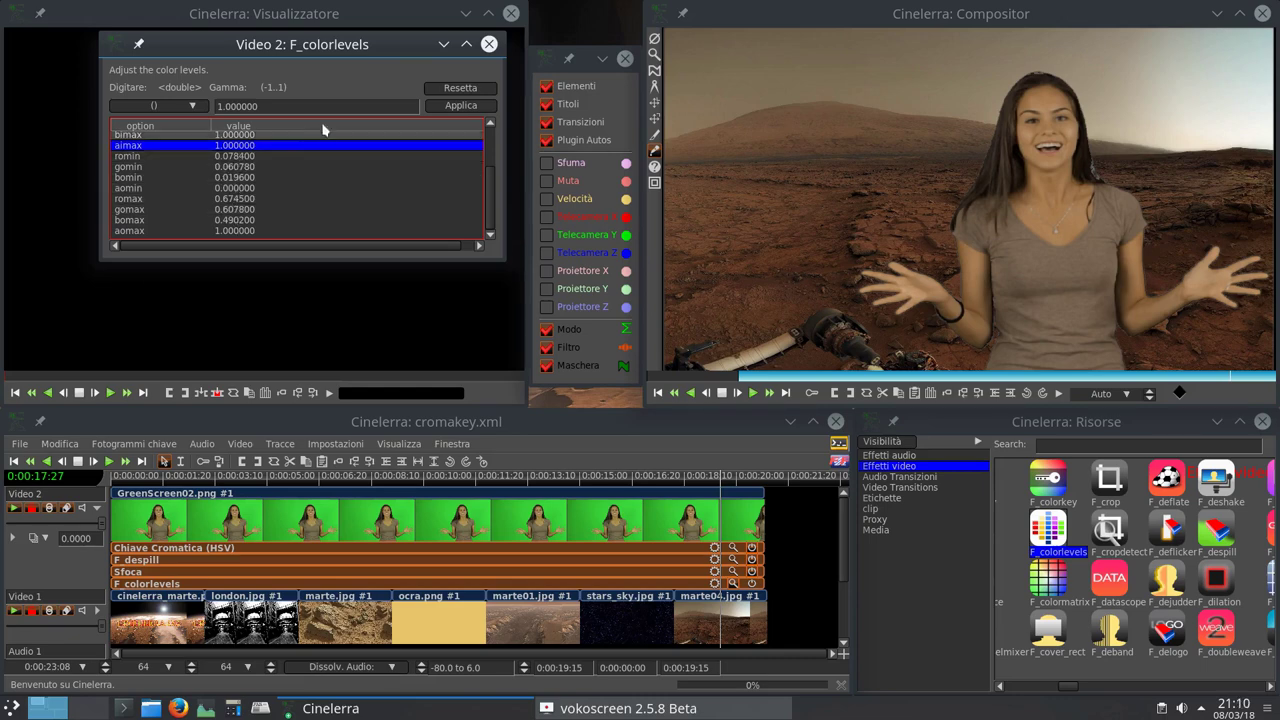
- Review gomin with all F_colorlevels options listed at once, close the settings and turn the effect back on
left_click(243, 168)
scroll(243, 172, "up", 2)
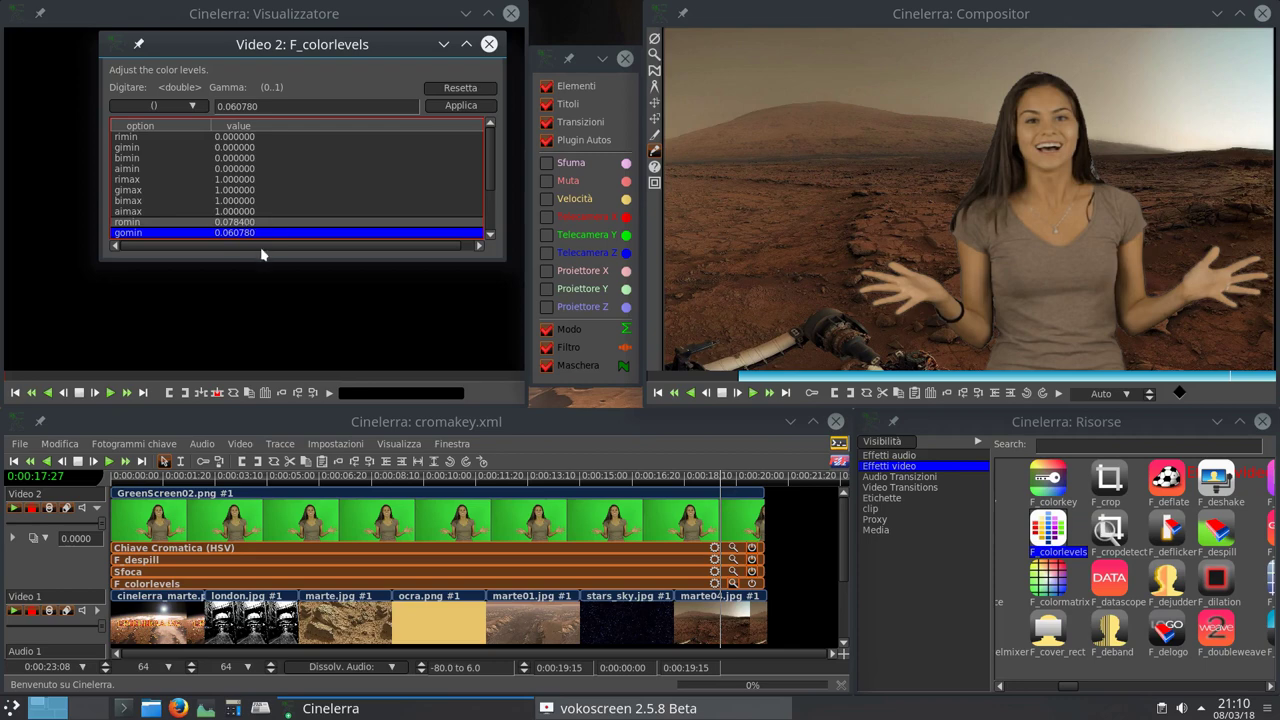
left_click_drag(263, 260, 263, 369)
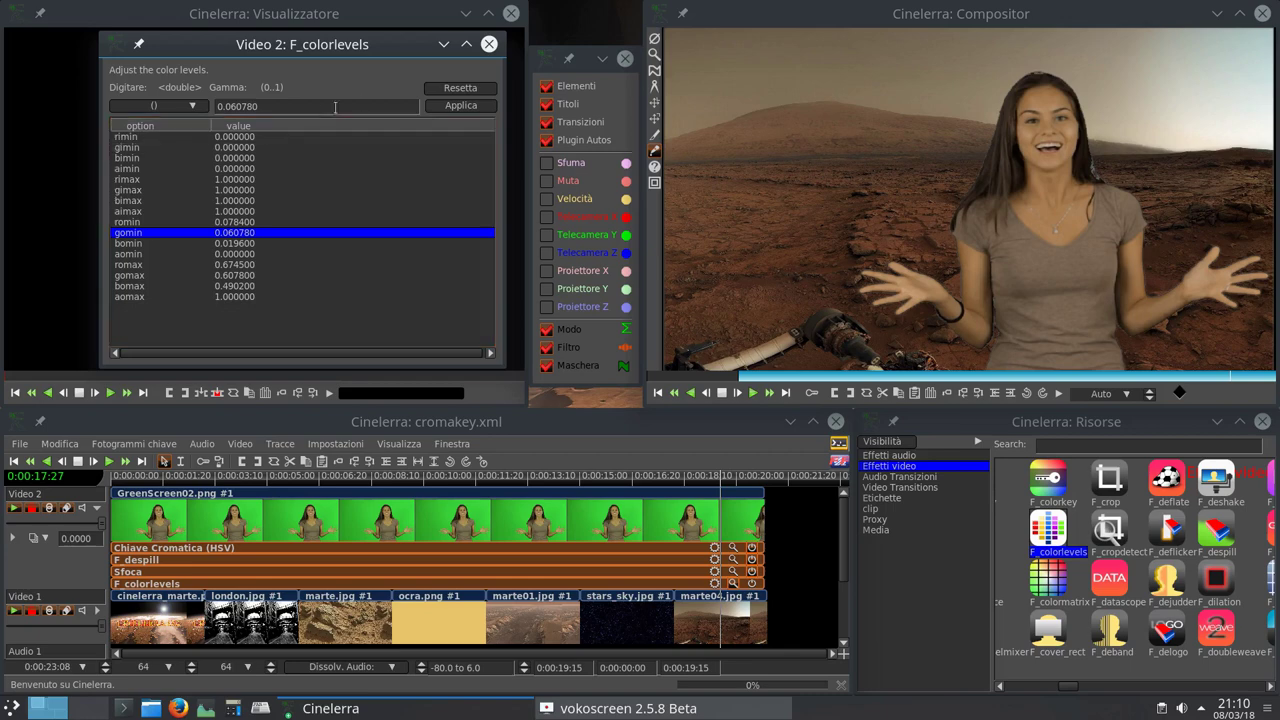
left_click(489, 44)
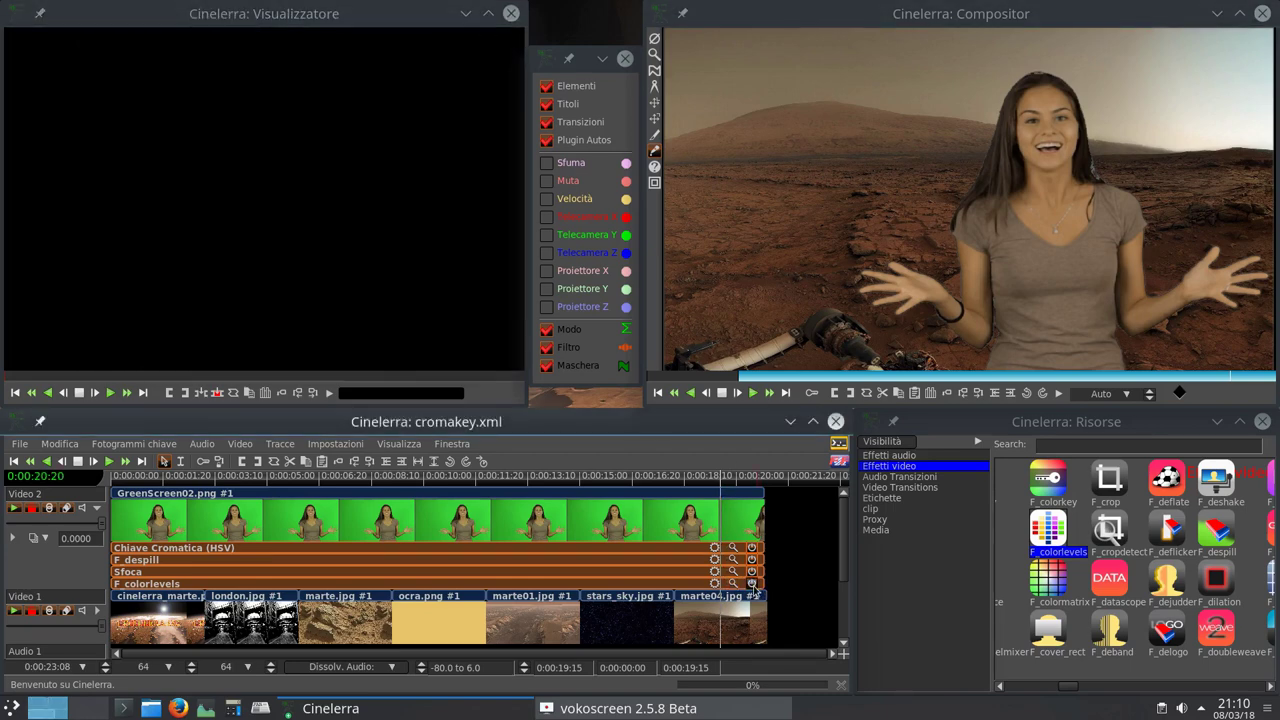
left_click(968, 365)
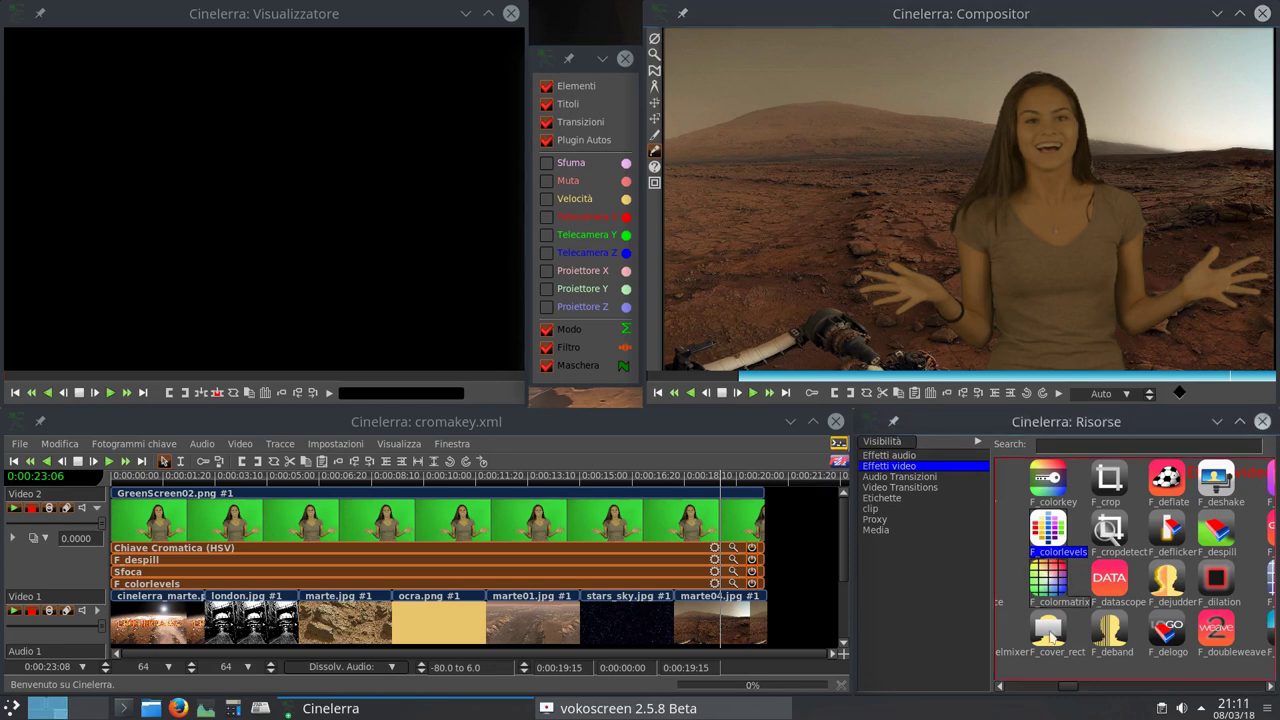
- Add the Luminosità/Contrasto video effect to the GreenScreen02.png clip and open its settings
left_click_drag(1075, 692, 1000, 697)
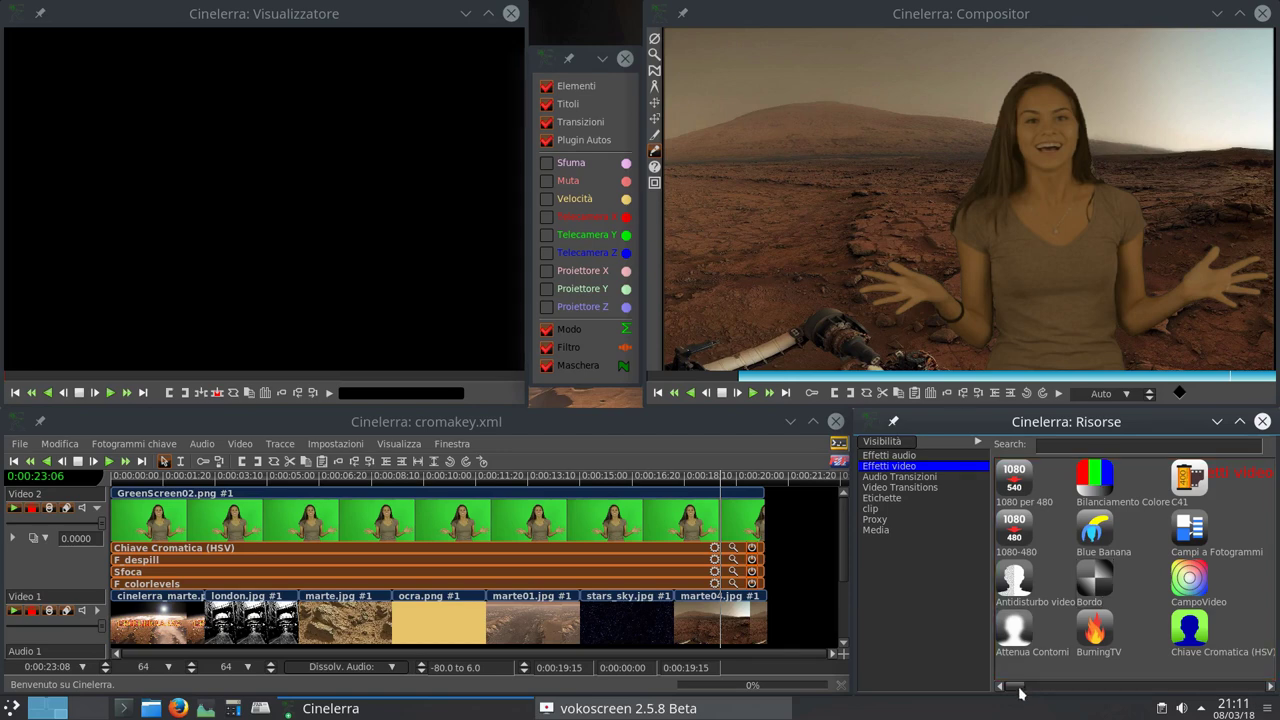
left_click_drag(1020, 693, 1195, 695)
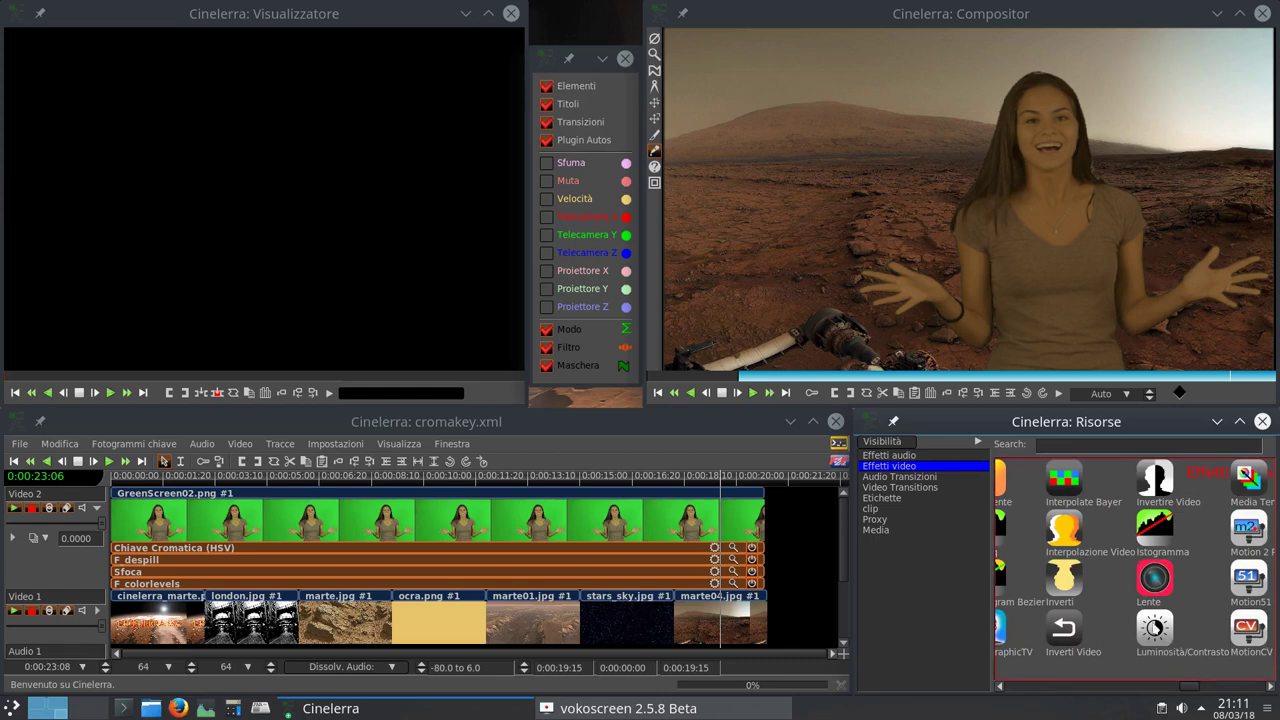
left_click(1060, 207)
left_click_drag(1155, 630, 590, 524)
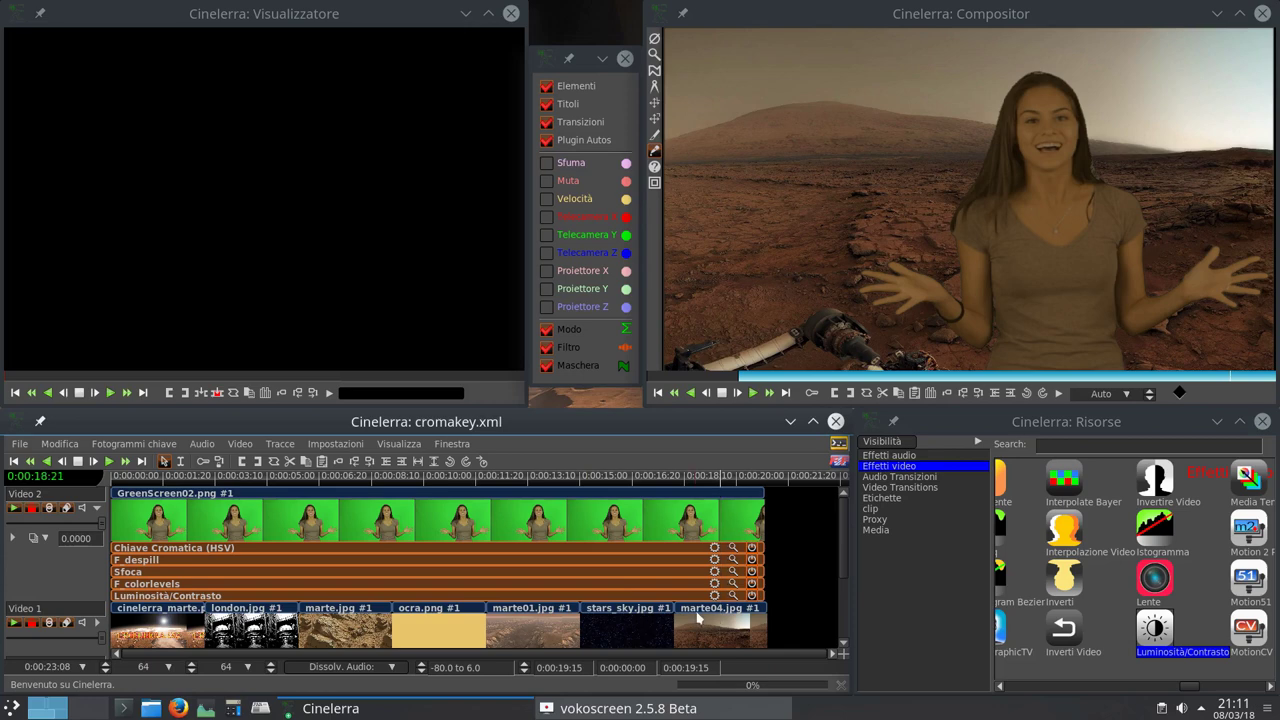
left_click(733, 595)
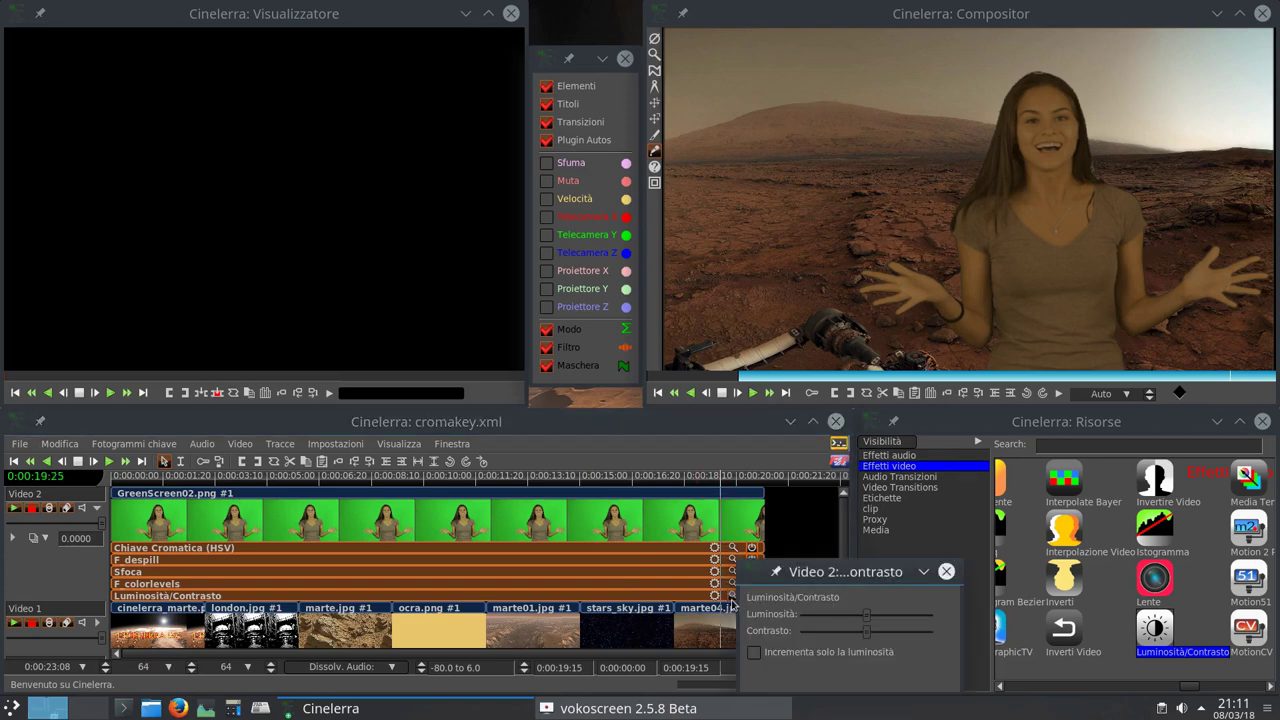
- Try slightly higher Luminosità and Contrasto values on the clip, and detach the Luminosità/Contrasto effect
left_click_drag(870, 622, 868, 636)
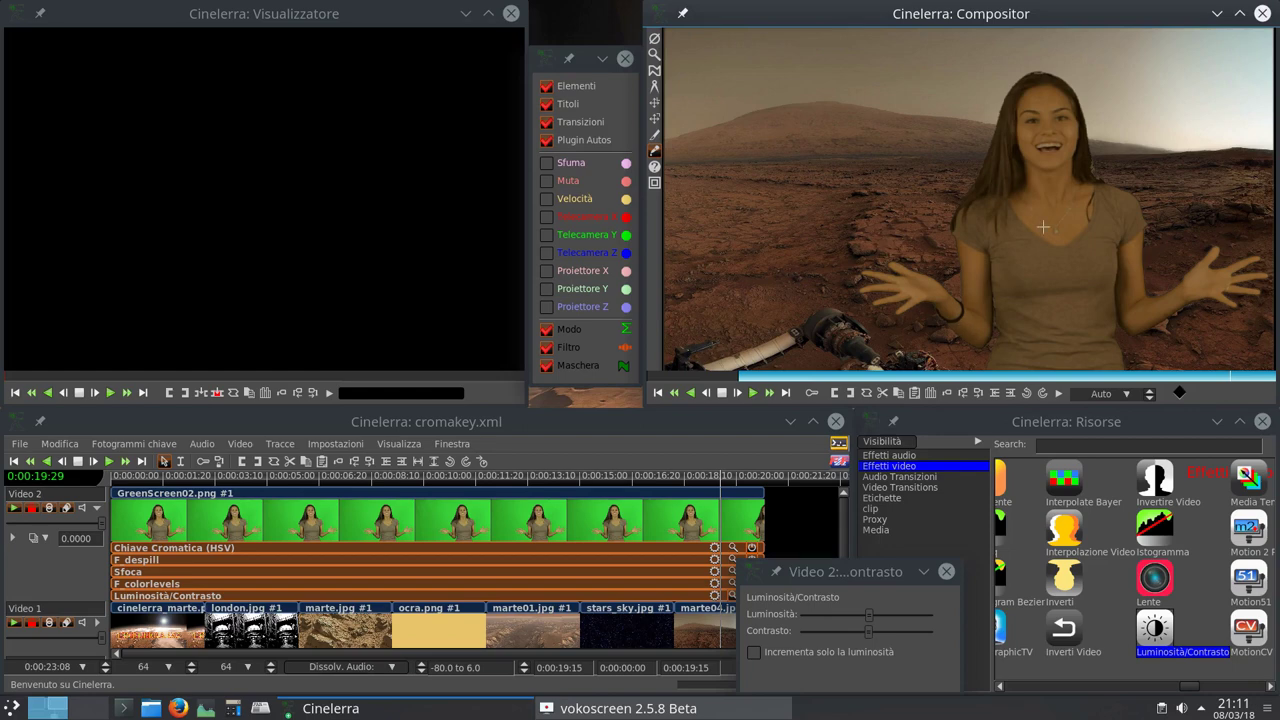
left_click(946, 571)
right_click(596, 606)
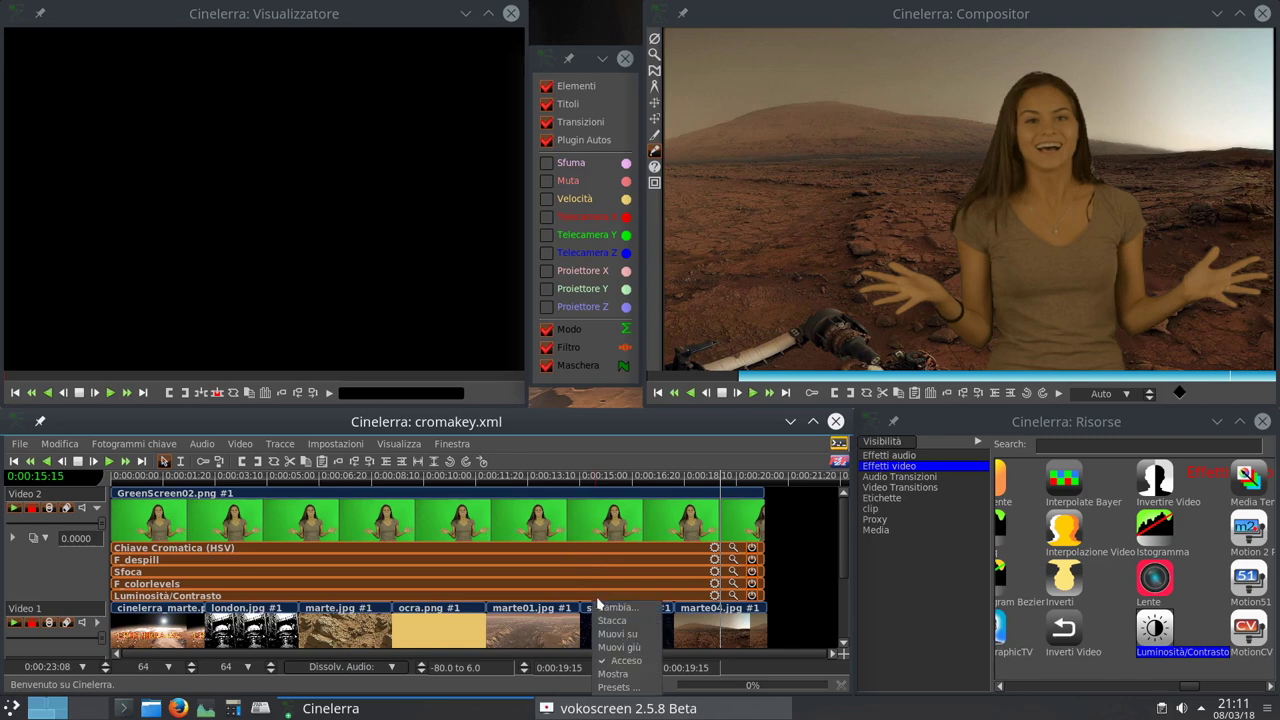
left_click(620, 622)
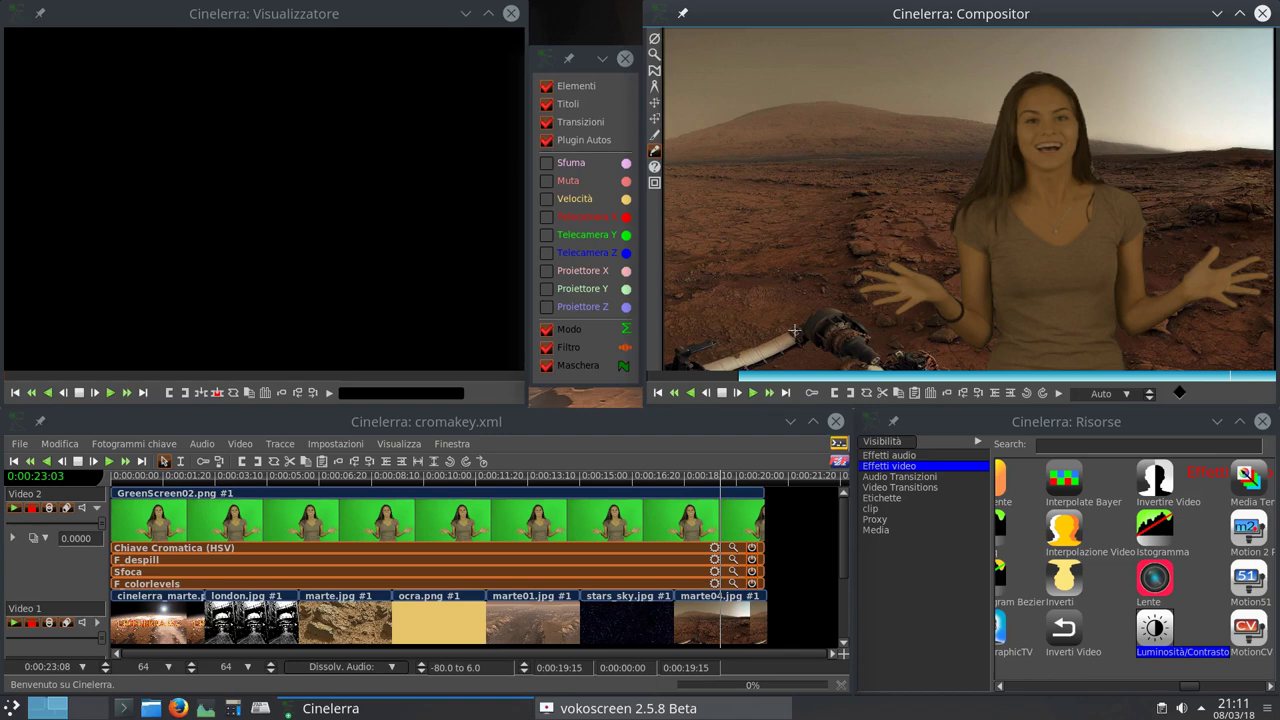
- Detach the F_colorlevels, Sfoca, F_despill and Chiave Cromatica (HSV) effects from the GreenScreen02.png clip
right_click(620, 590)
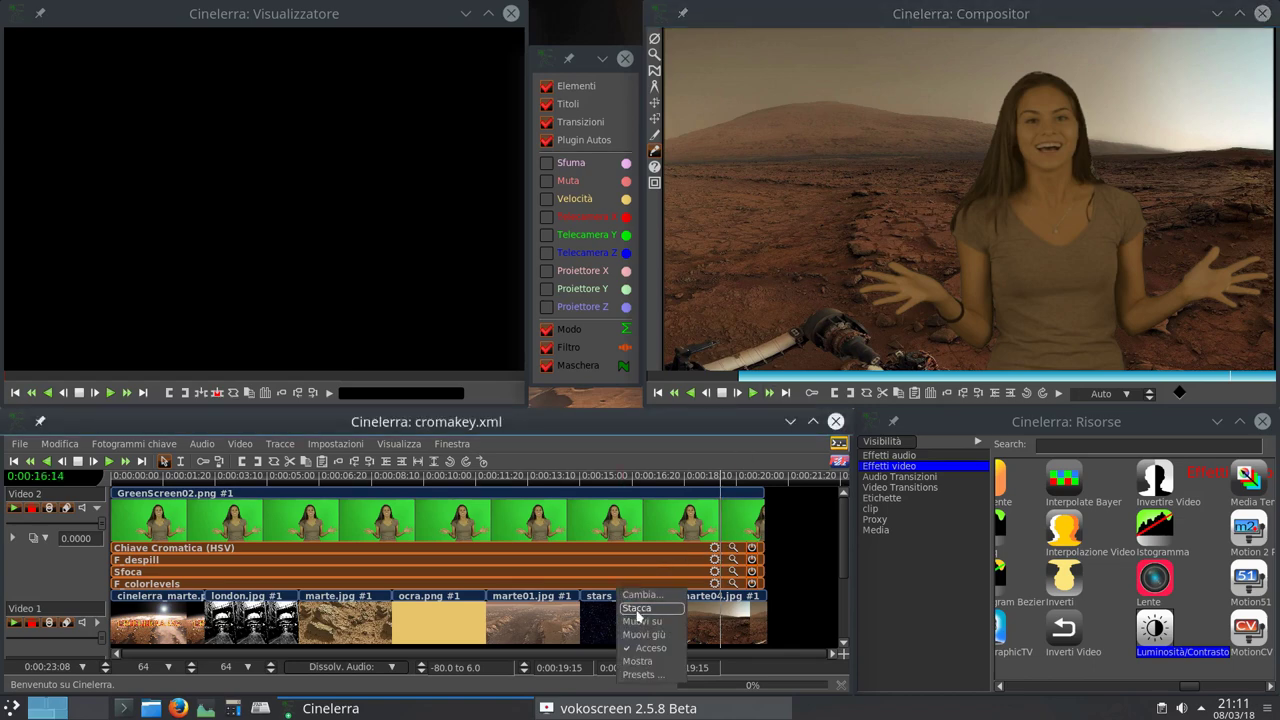
left_click(637, 609)
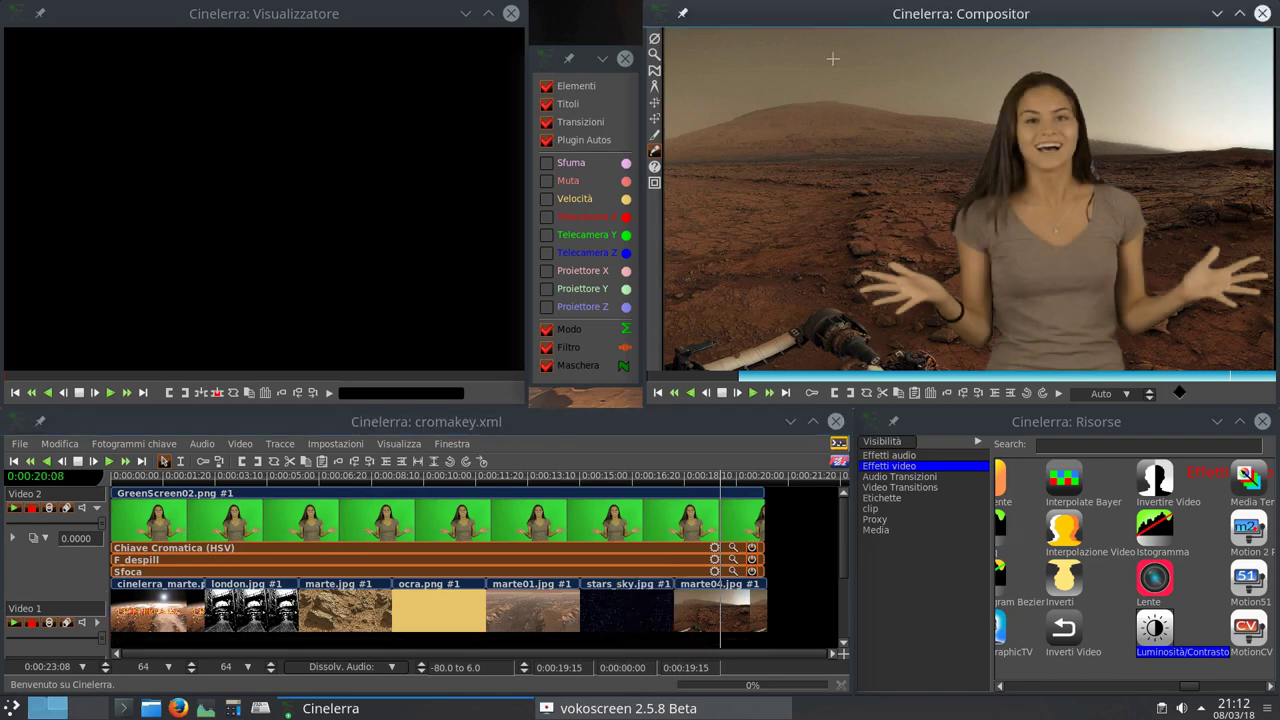
right_click(552, 574)
left_click(567, 600)
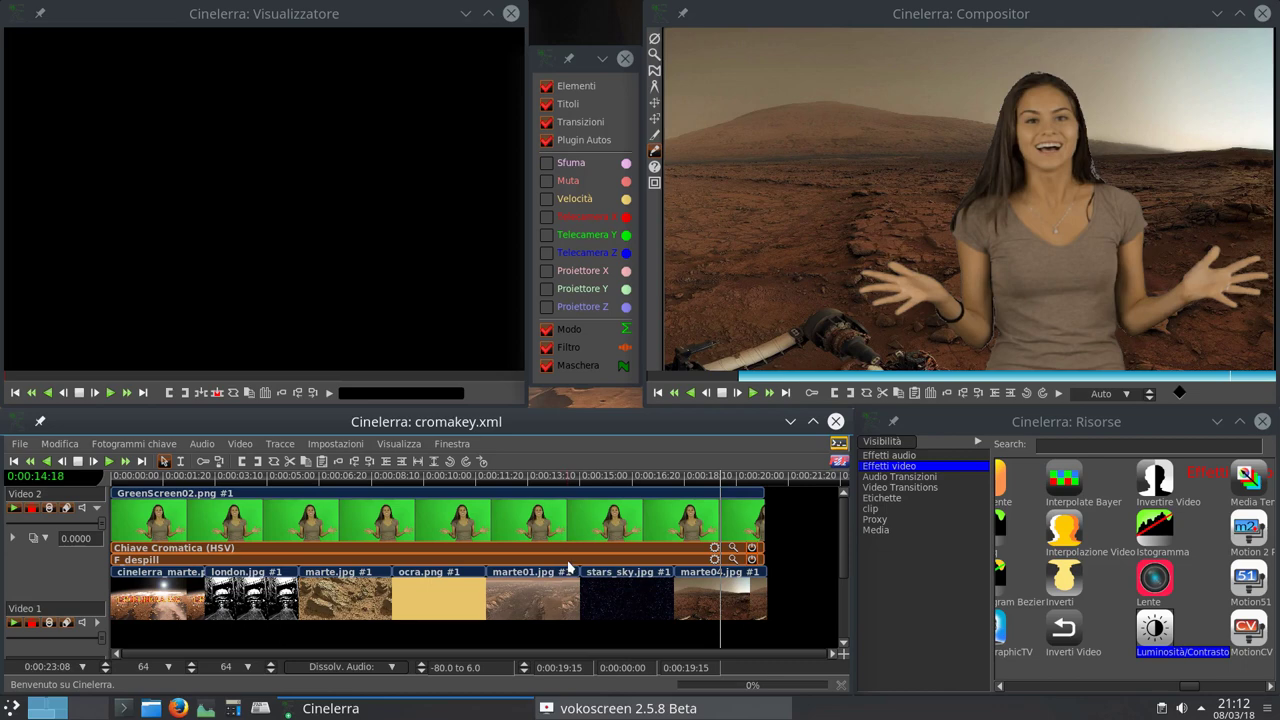
right_click(567, 561)
left_click(576, 585)
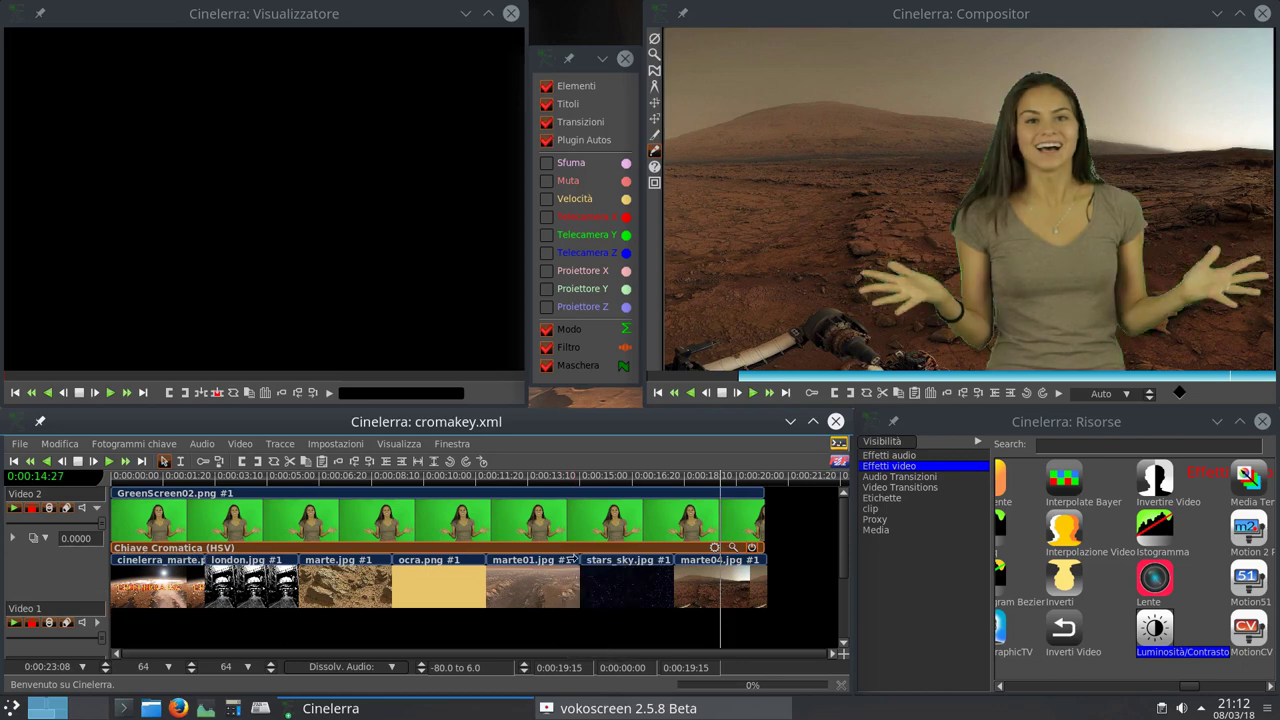
right_click(579, 549)
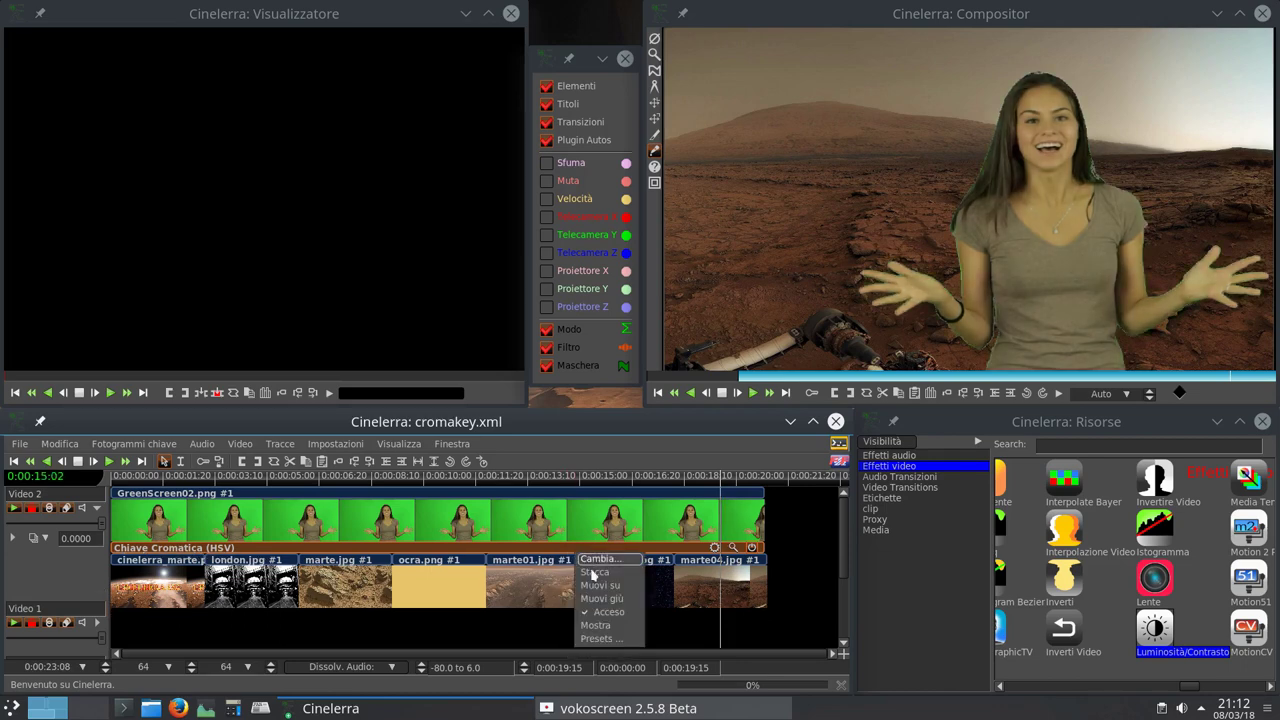
left_click(592, 573)
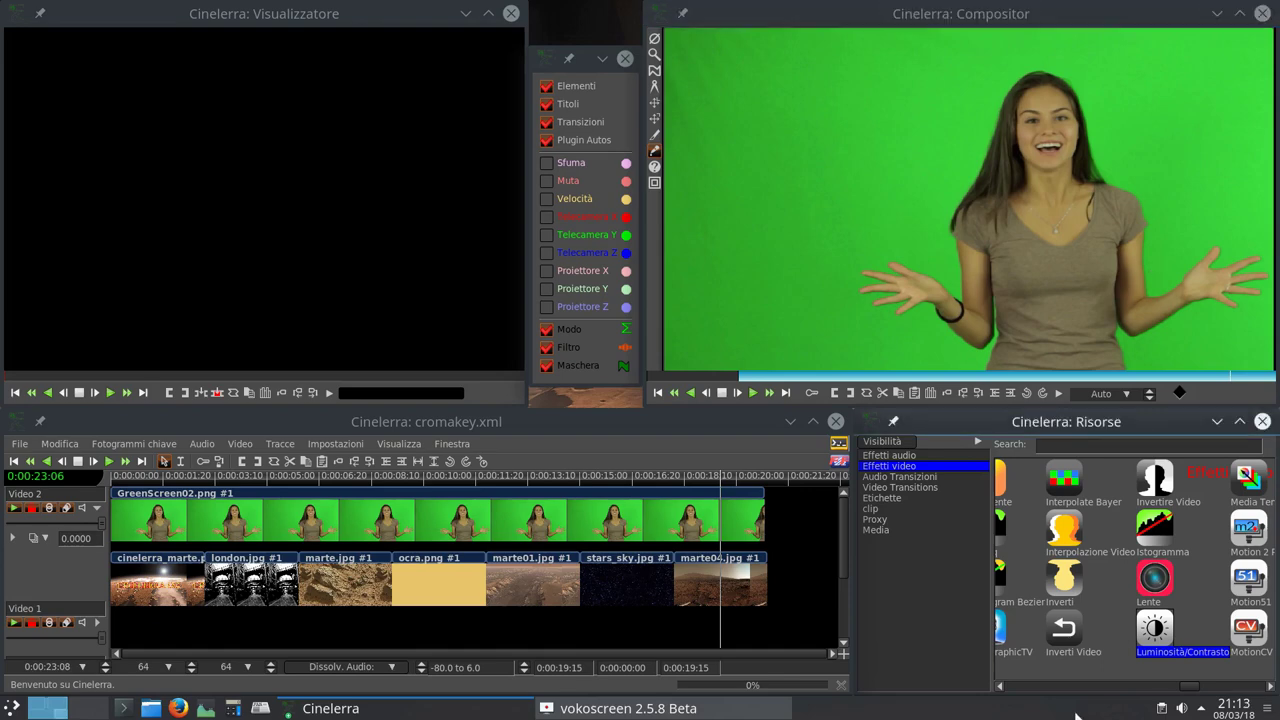
- Review the alternative keying effects among the video effects, including Blue Banana, Chiave cromatica and CriKey
left_click_drag(1189, 688, 1012, 694)
left_click(1097, 537)
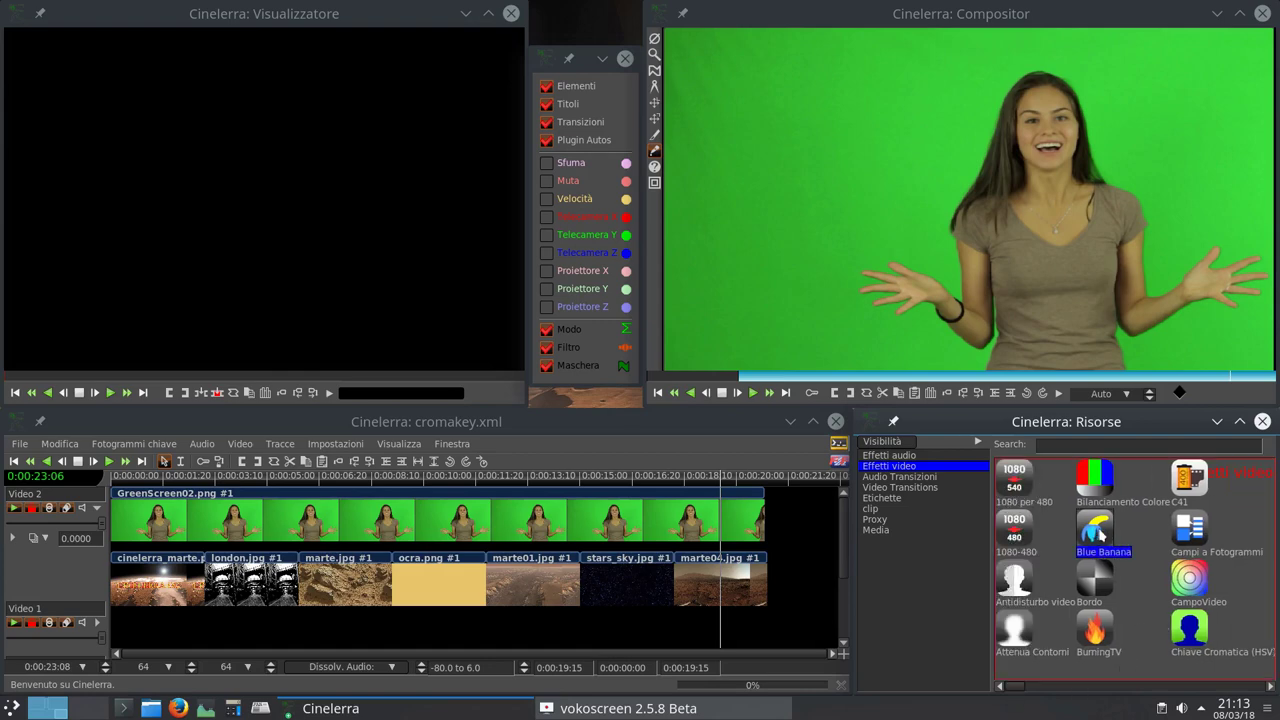
left_click(851, 325)
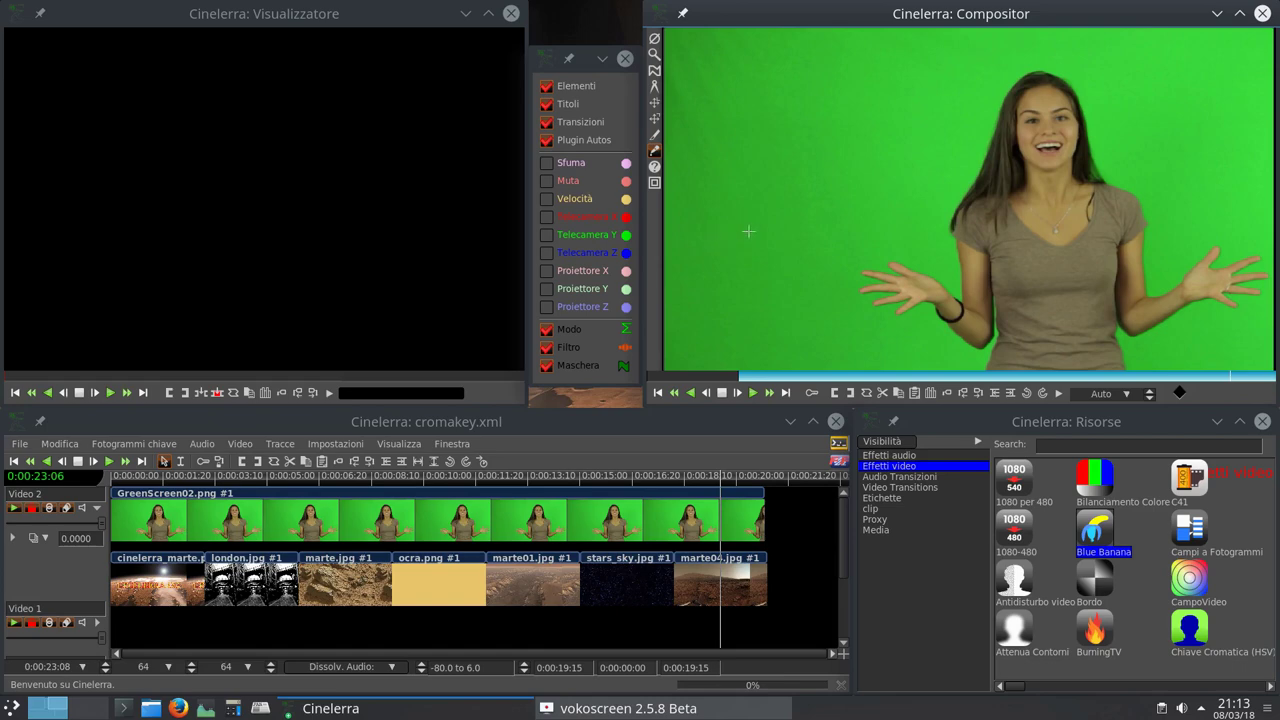
left_click(1023, 424)
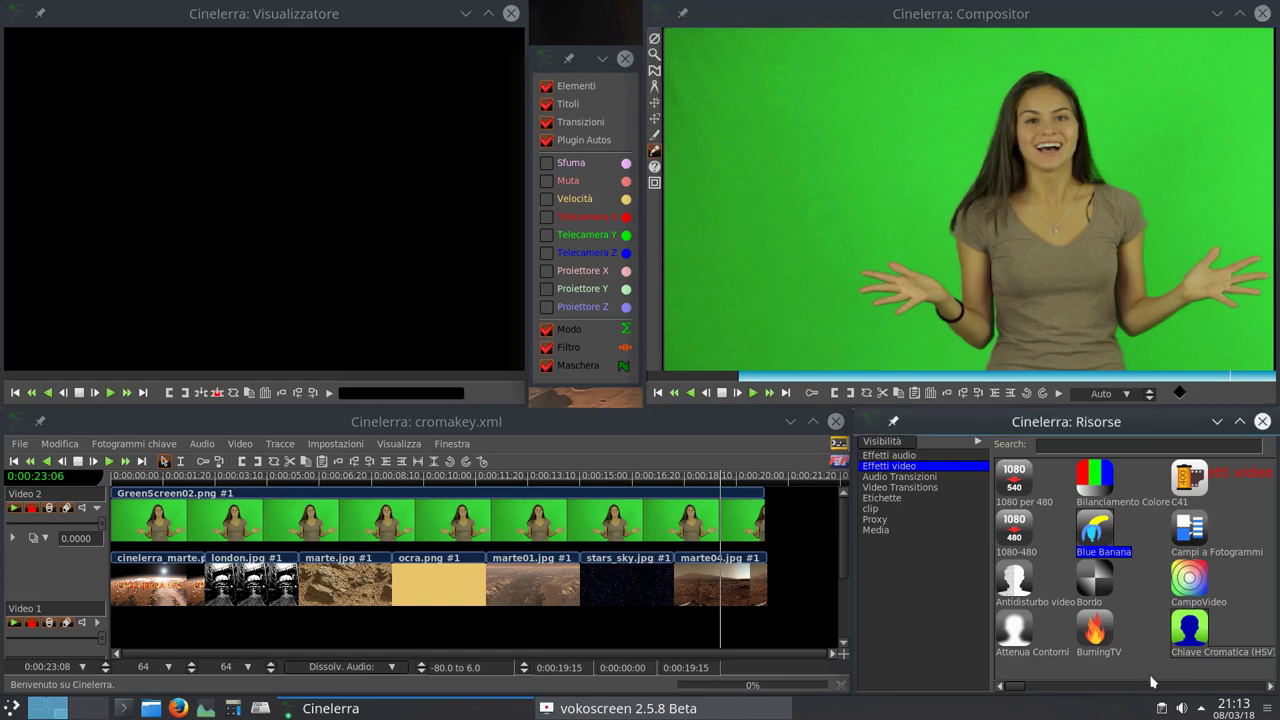
left_click_drag(1020, 690, 1049, 694)
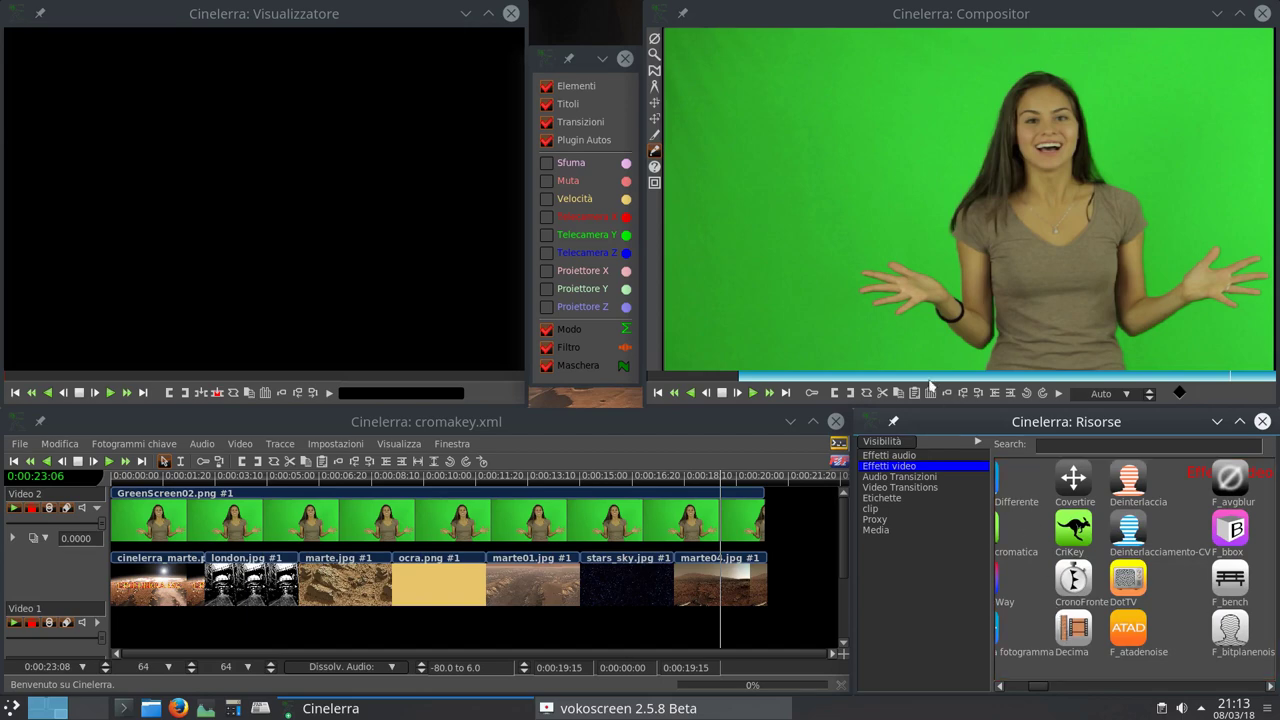
left_click(869, 324)
left_click_drag(1044, 693, 1036, 693)
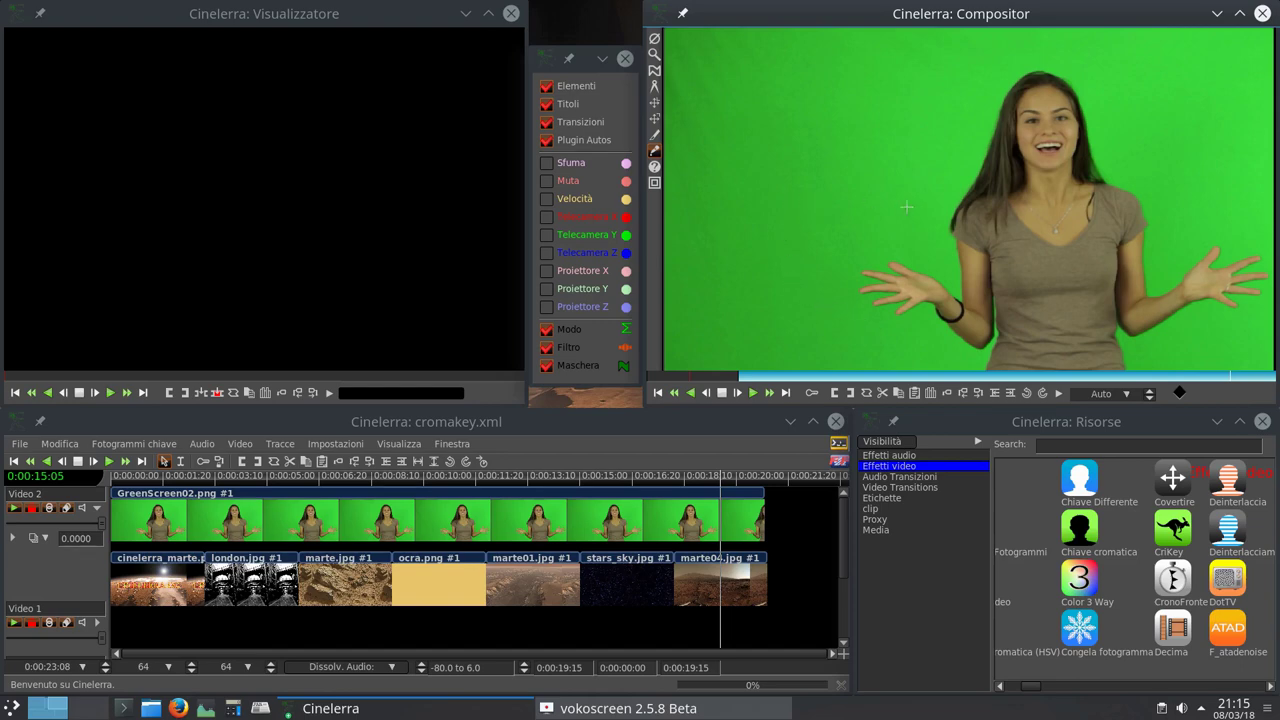
left_click(1086, 694)
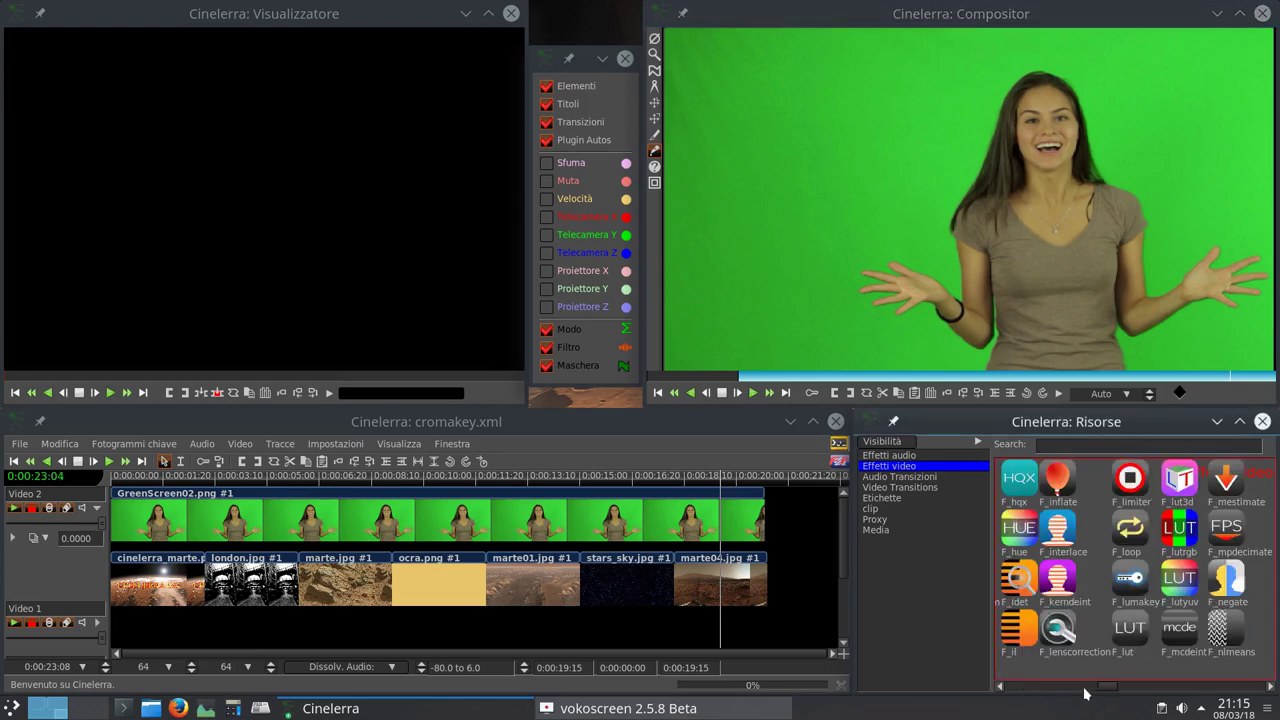
left_click_drag(1109, 694, 1000, 692)
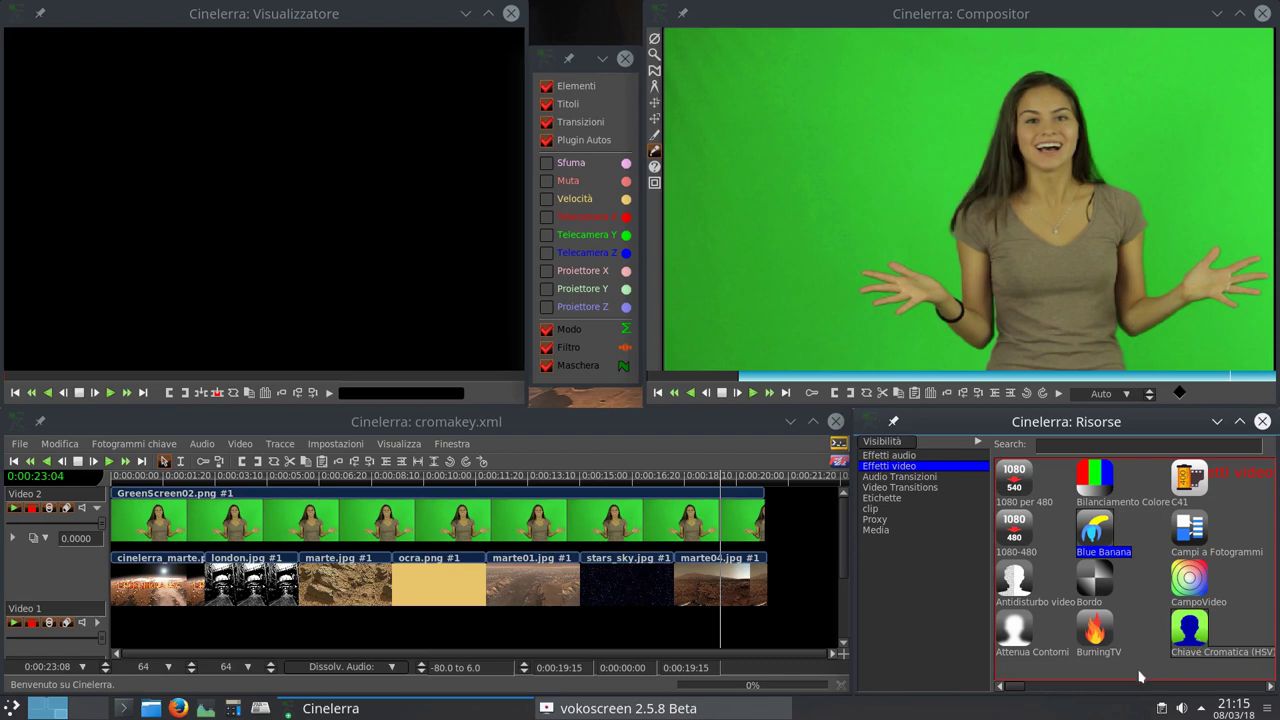
left_click_drag(1017, 688, 1034, 692)
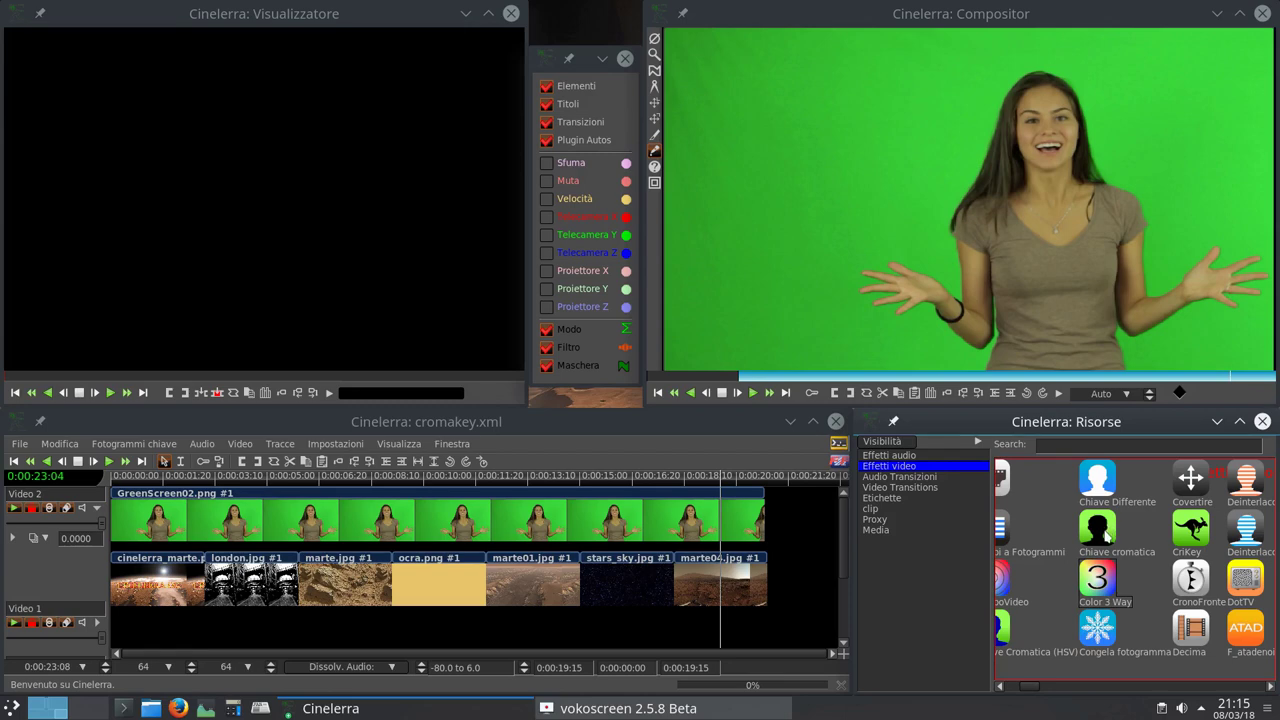
left_click(950, 298)
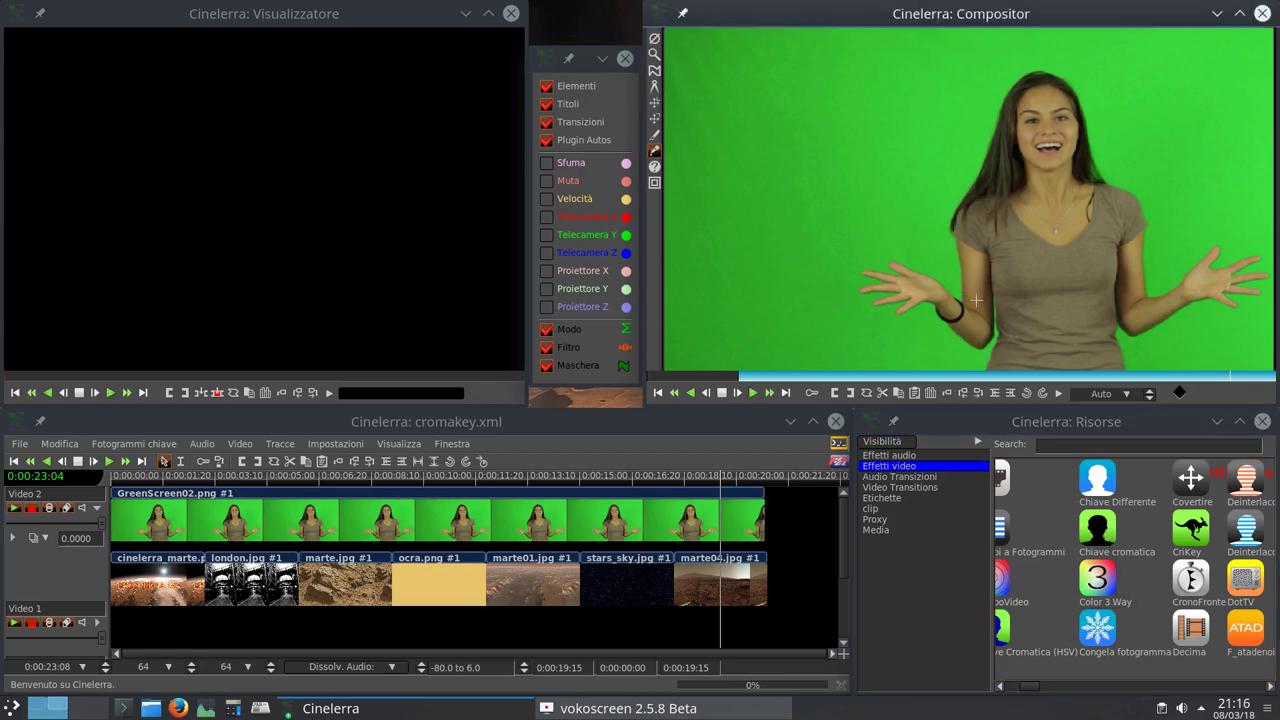
left_click(1110, 528)
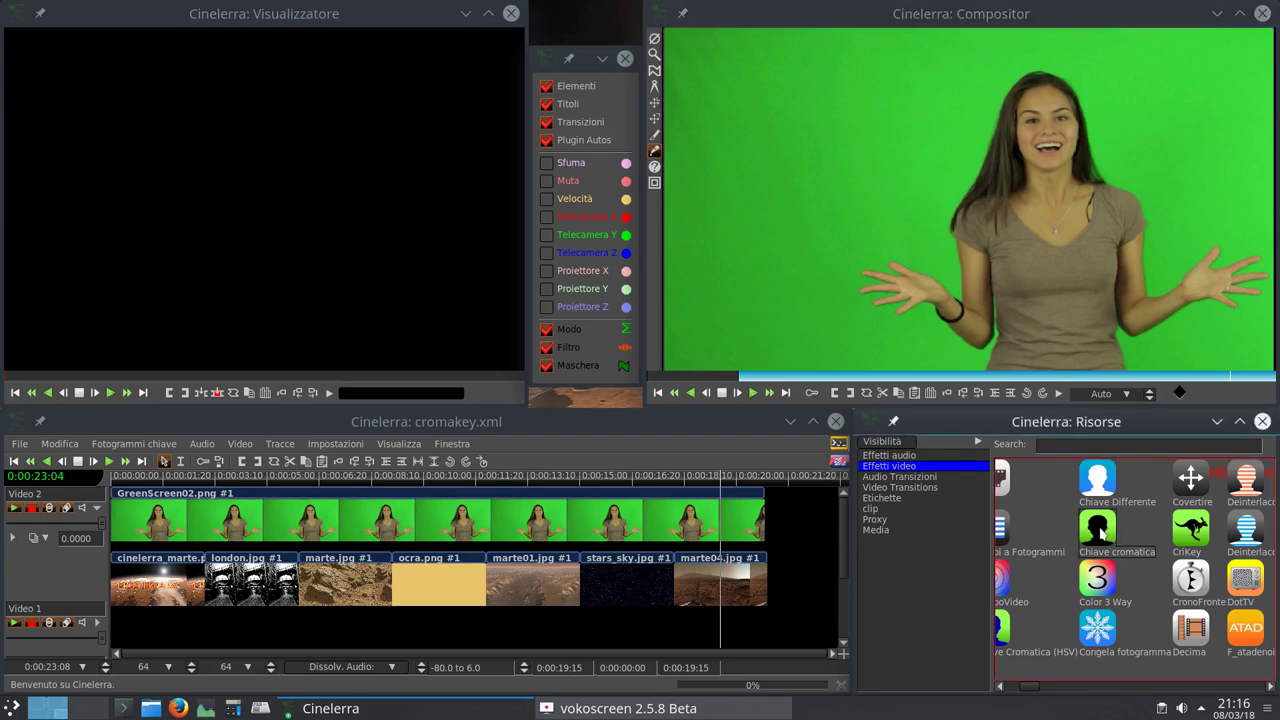
left_click_drag(1103, 535, 520, 522)
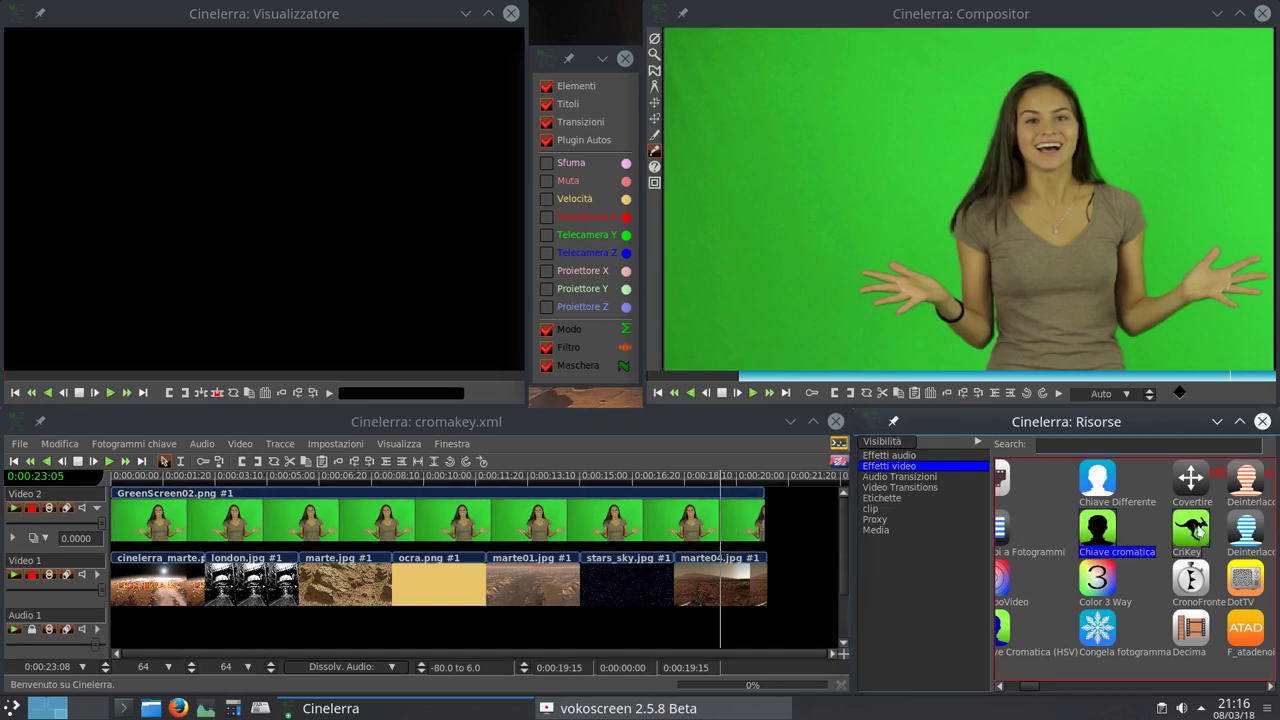
- Add the CriKey video effect to the GreenScreen02.png clip and open its settings clear of the Compositor view
left_click_drag(1197, 531, 604, 531)
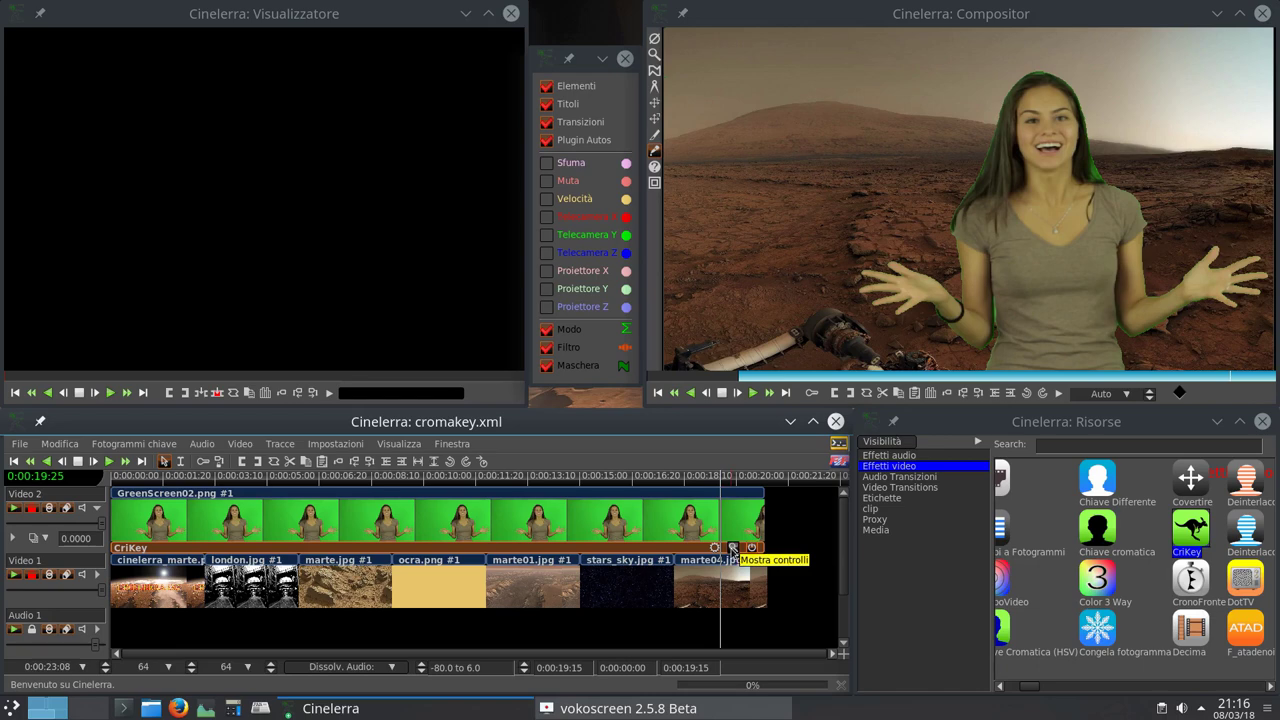
left_click(903, 76)
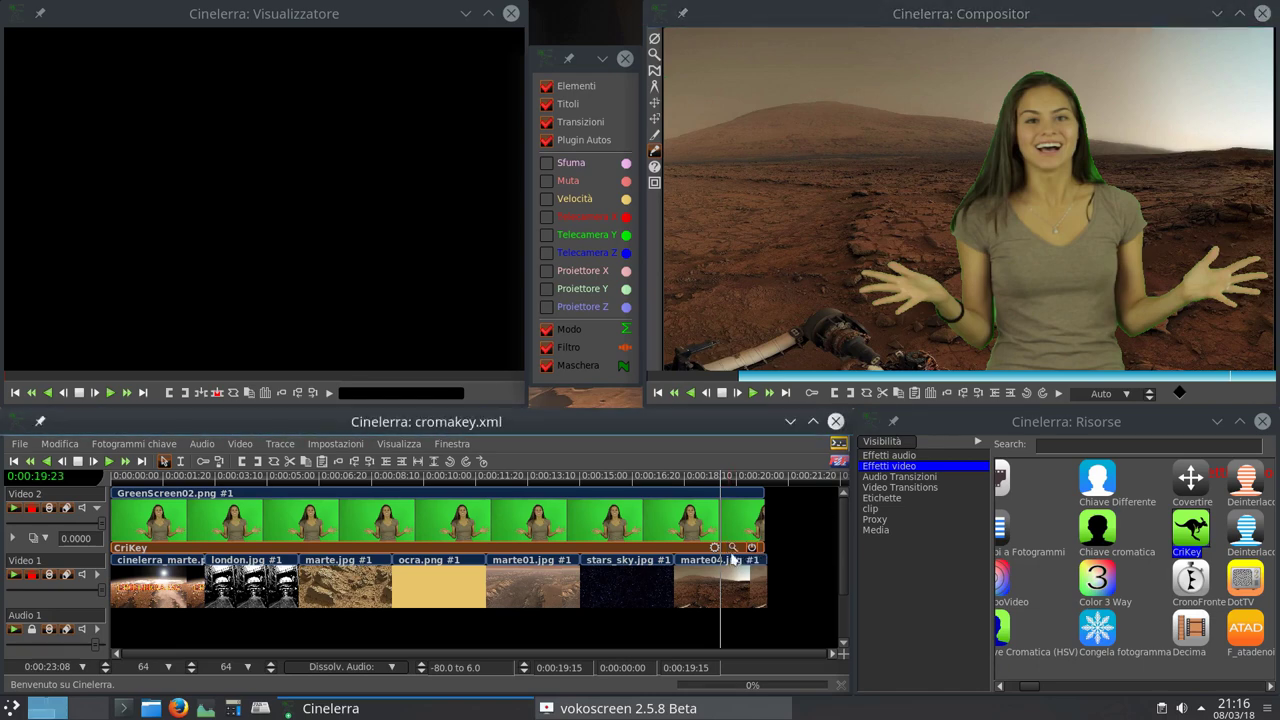
left_click(732, 549)
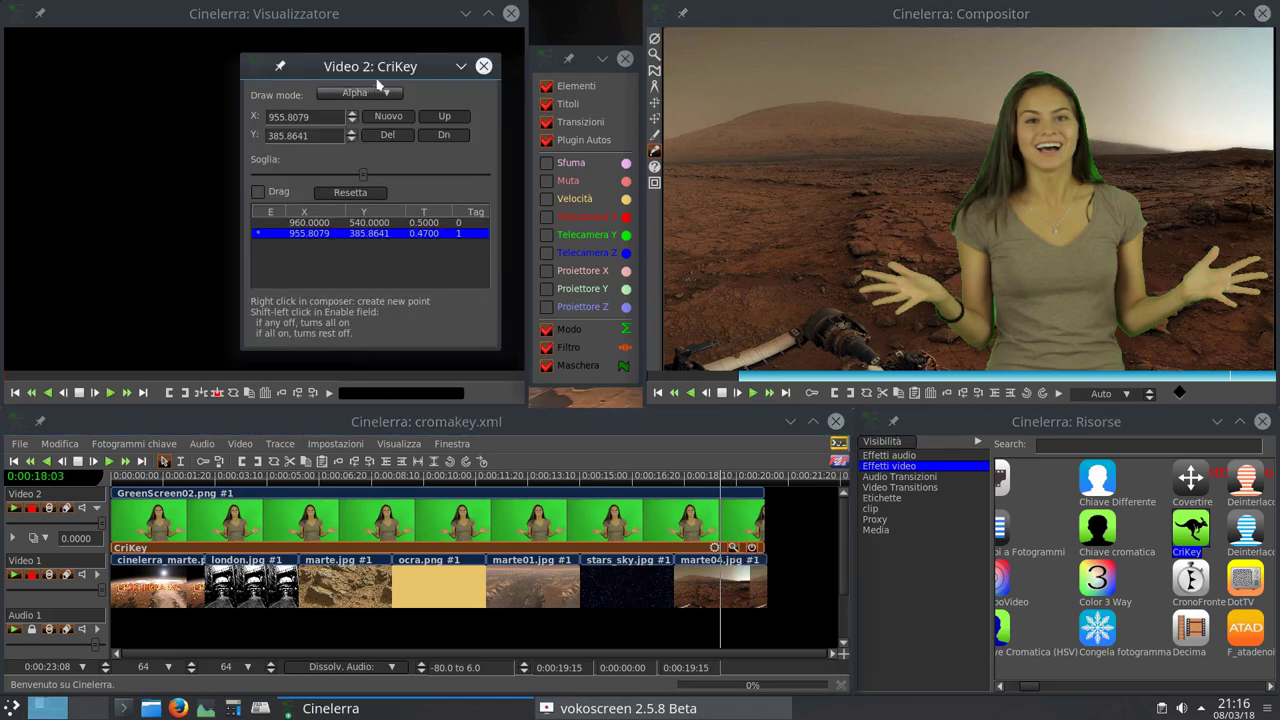
left_click_drag(360, 66, 268, 59)
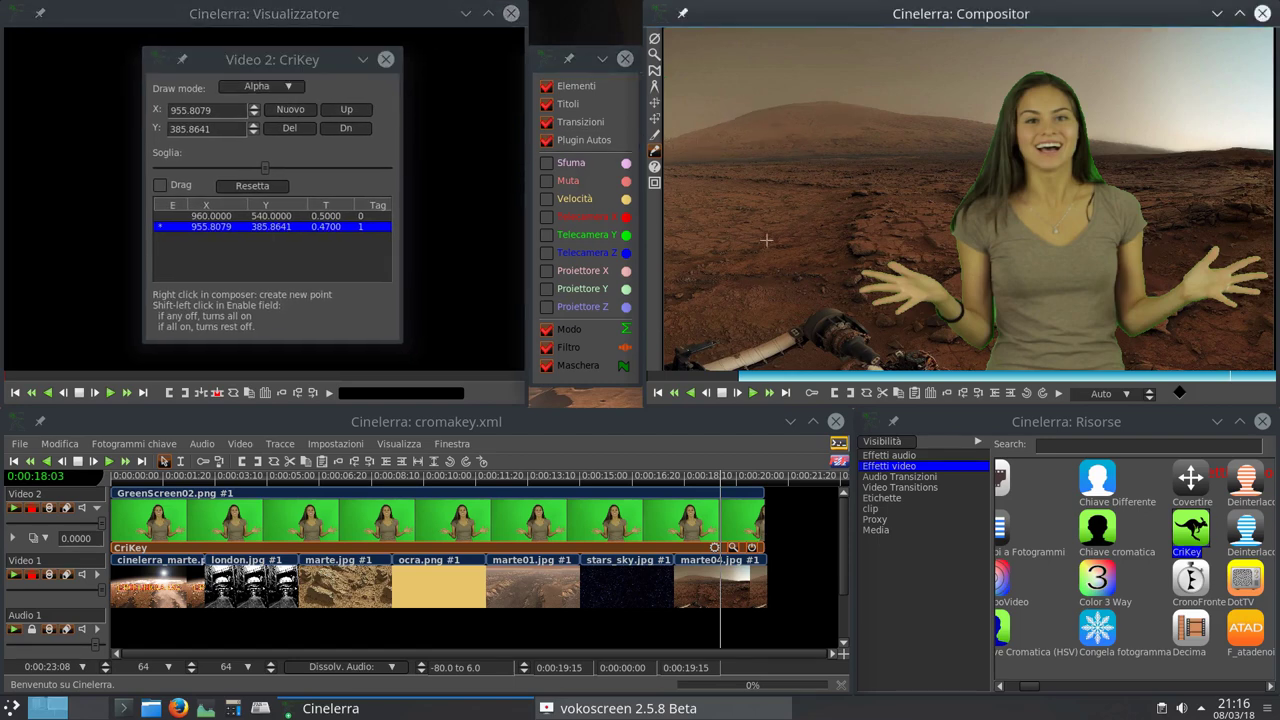
- With Drag on, disable CriKey's active point and enable a new one on the green backdrop at X 404.5415, Y 289.3981, with threshold 0.4450
left_click(164, 230)
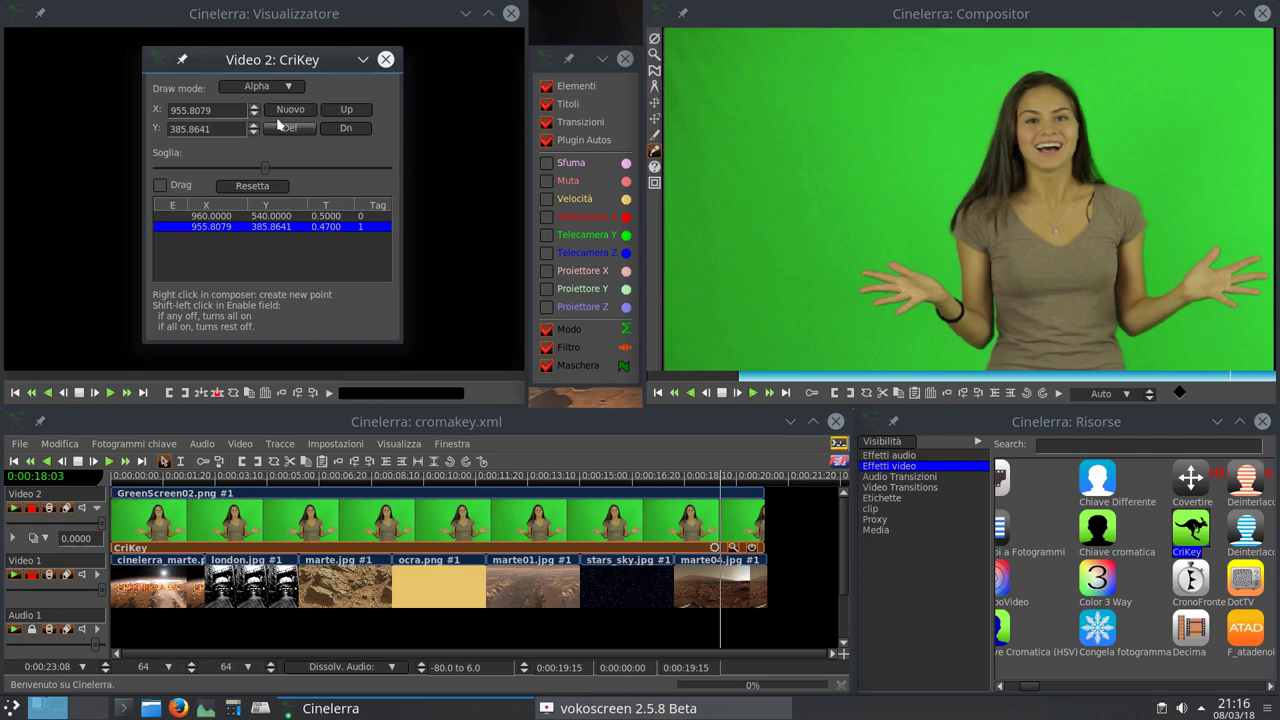
left_click(160, 188)
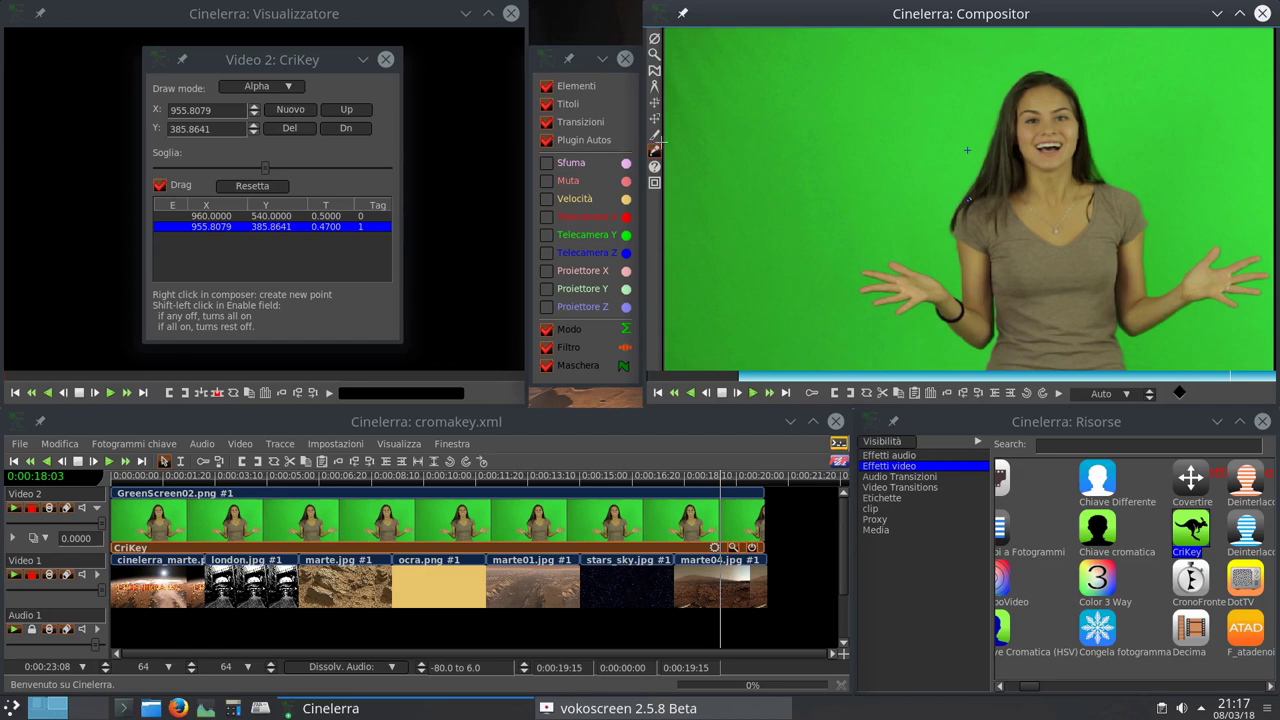
right_click(792, 120)
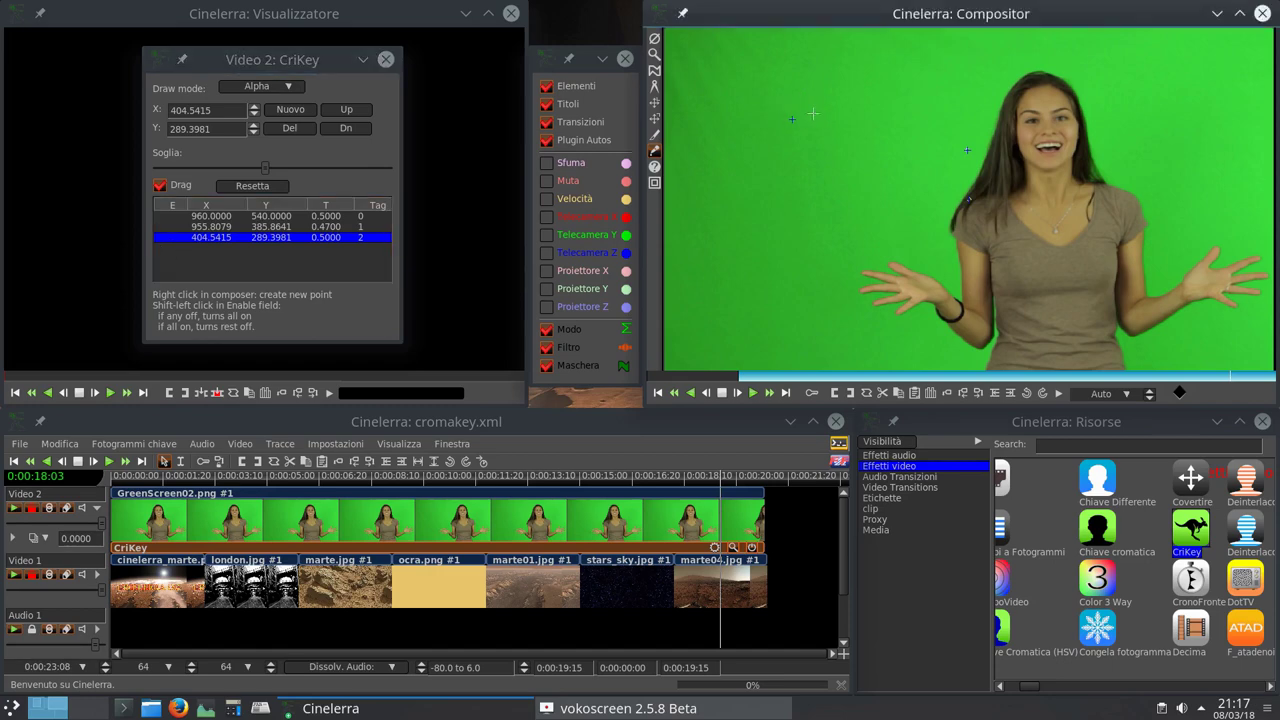
left_click(160, 238)
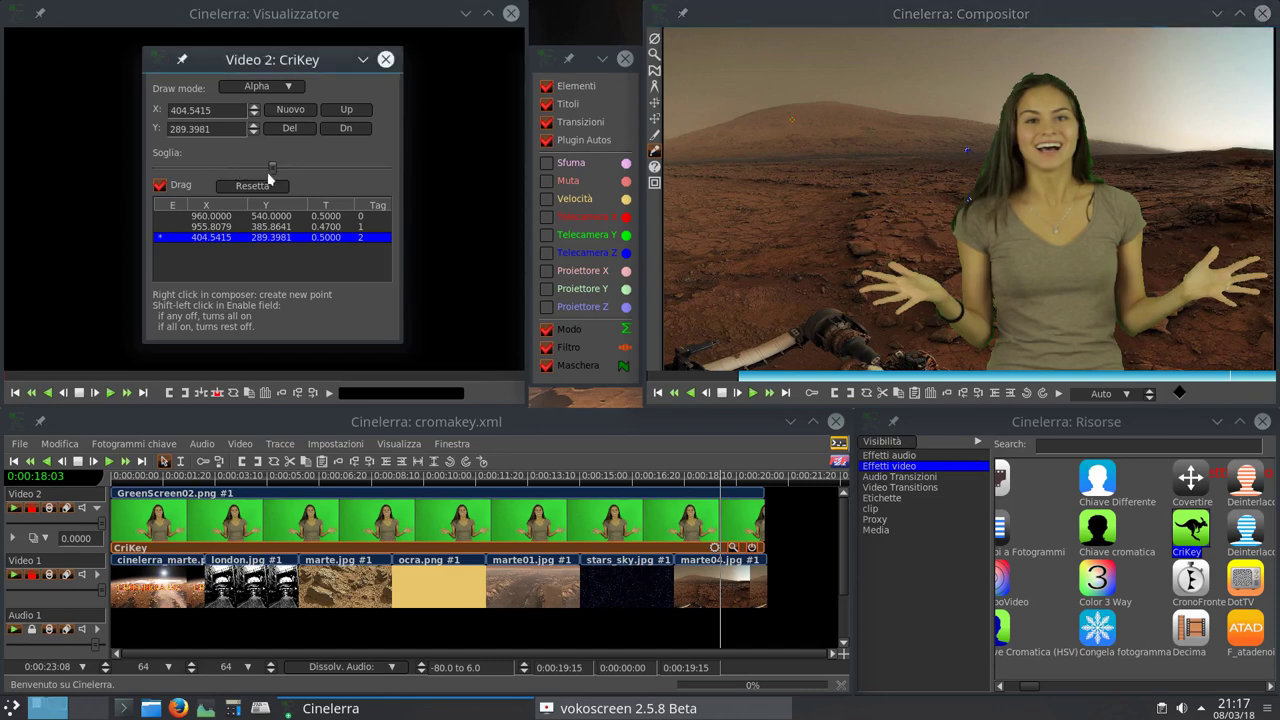
mouse_move(271, 171)
left_mouse_down()
mouse_move(236, 177)
mouse_move(297, 183)
mouse_move(269, 179)
left_mouse_up()
left_click_drag(342, 193, 345, 195)
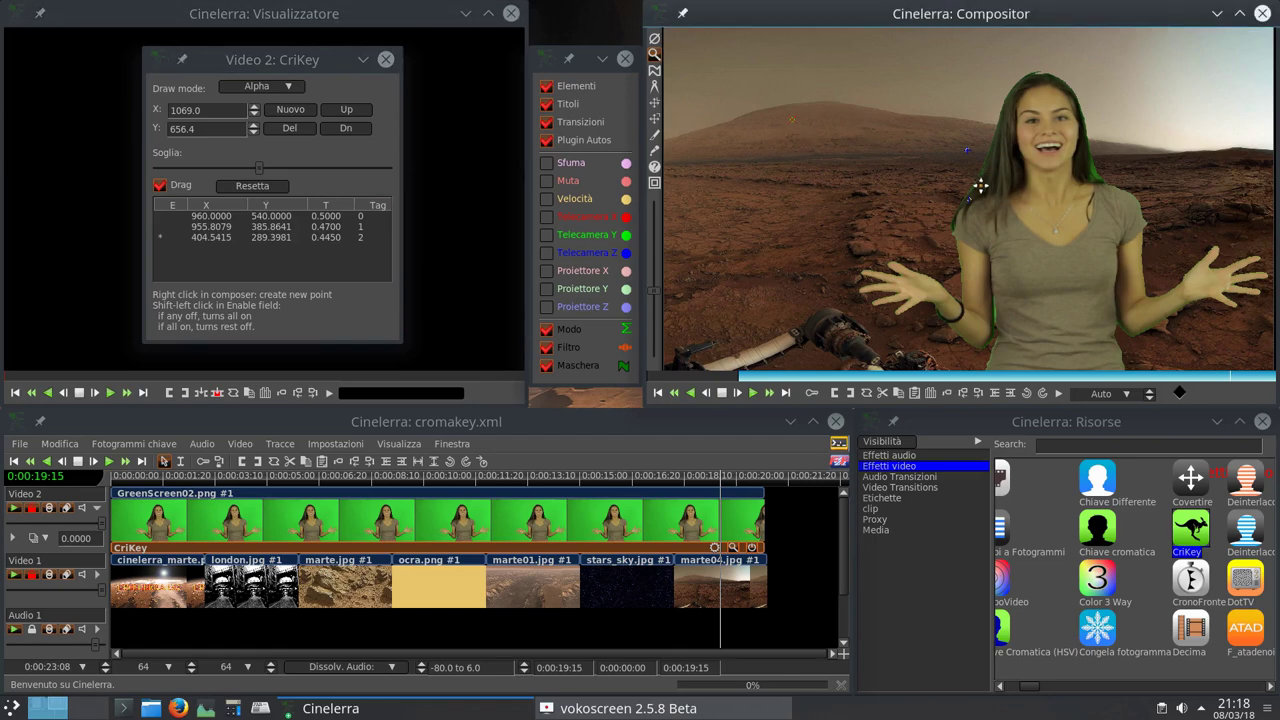
- Inspect the keyed edges around the woman's hair and shoulders up close with Drag off, and turn Drag back on
left_click(160, 185)
left_click(1045, 318)
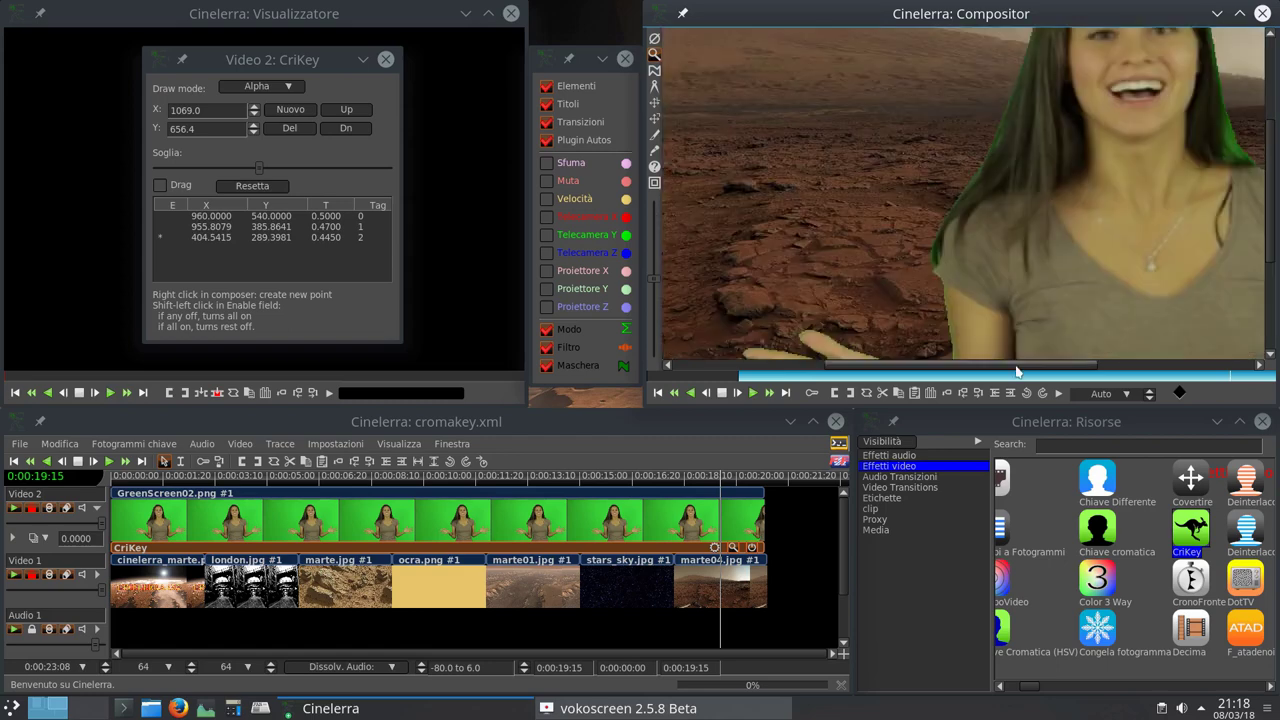
left_click_drag(1019, 370, 1057, 362)
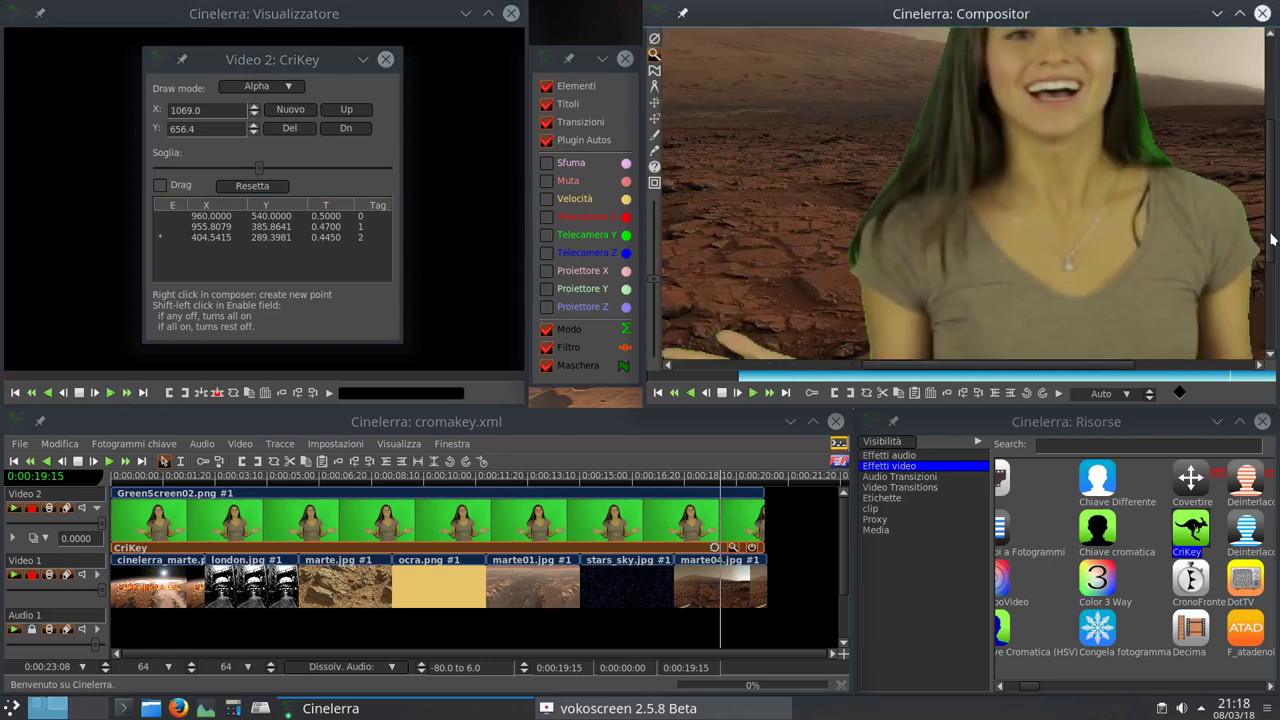
left_click_drag(1272, 240, 1272, 204)
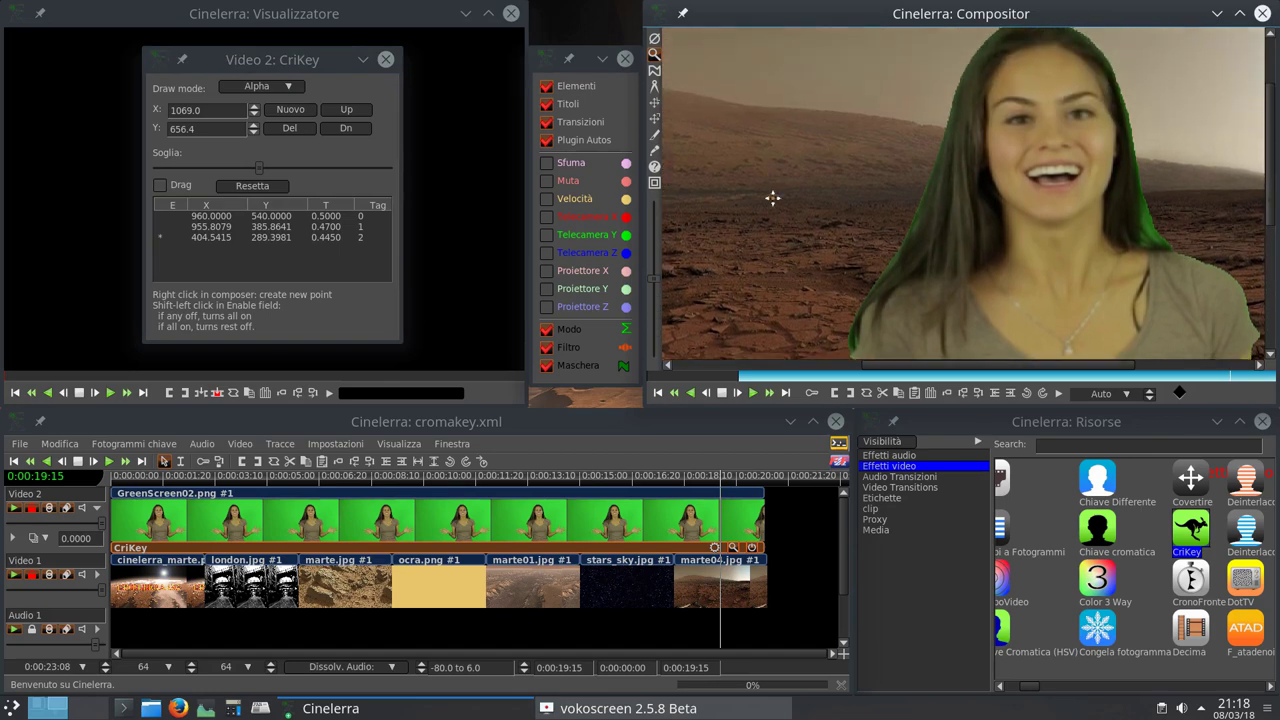
left_click(160, 186)
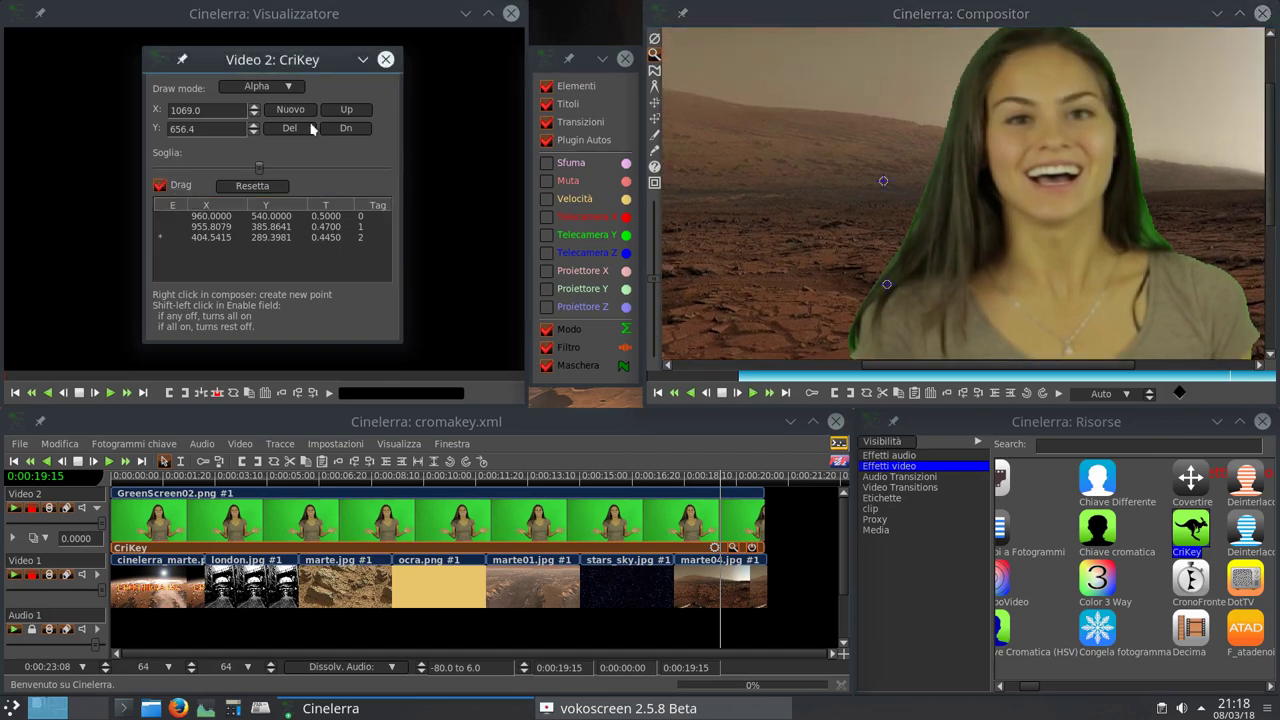
- Try an extra enabled CriKey point on the green fringe beside the hair at X 1353, Y 453, and delete the newly added points
left_click(291, 112)
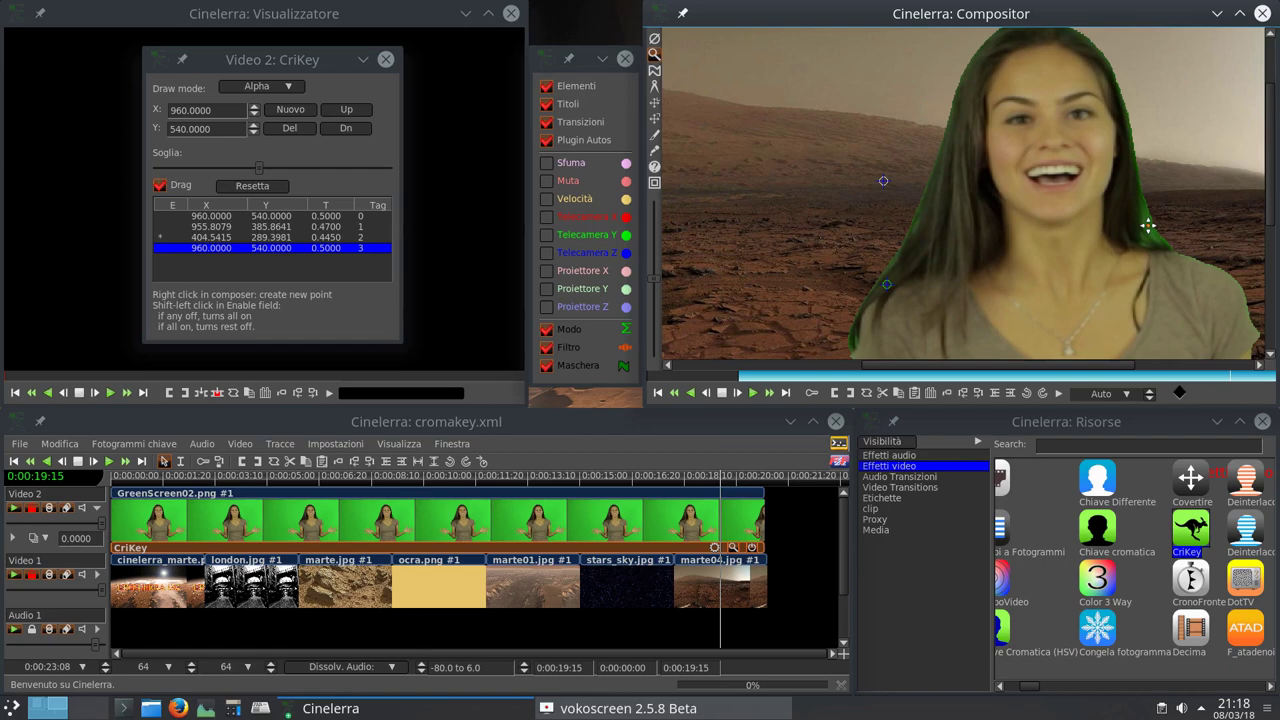
right_click(1148, 226)
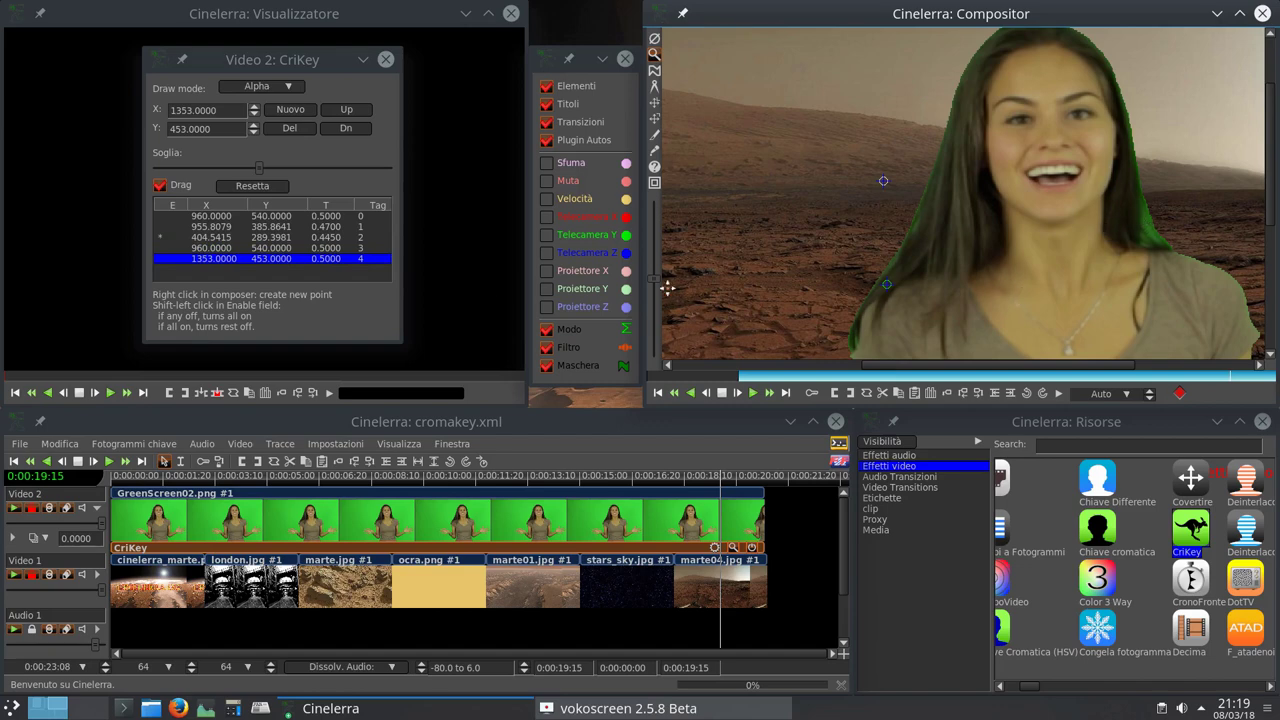
left_click(161, 260)
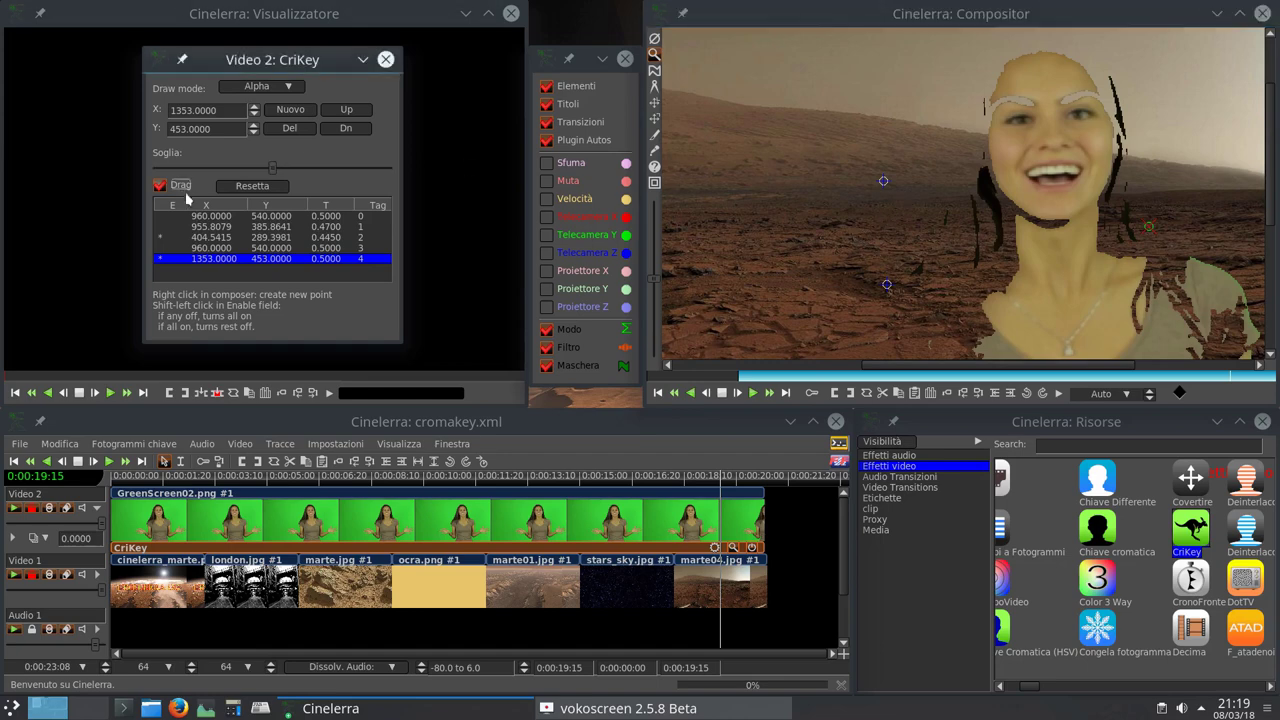
left_click(288, 130)
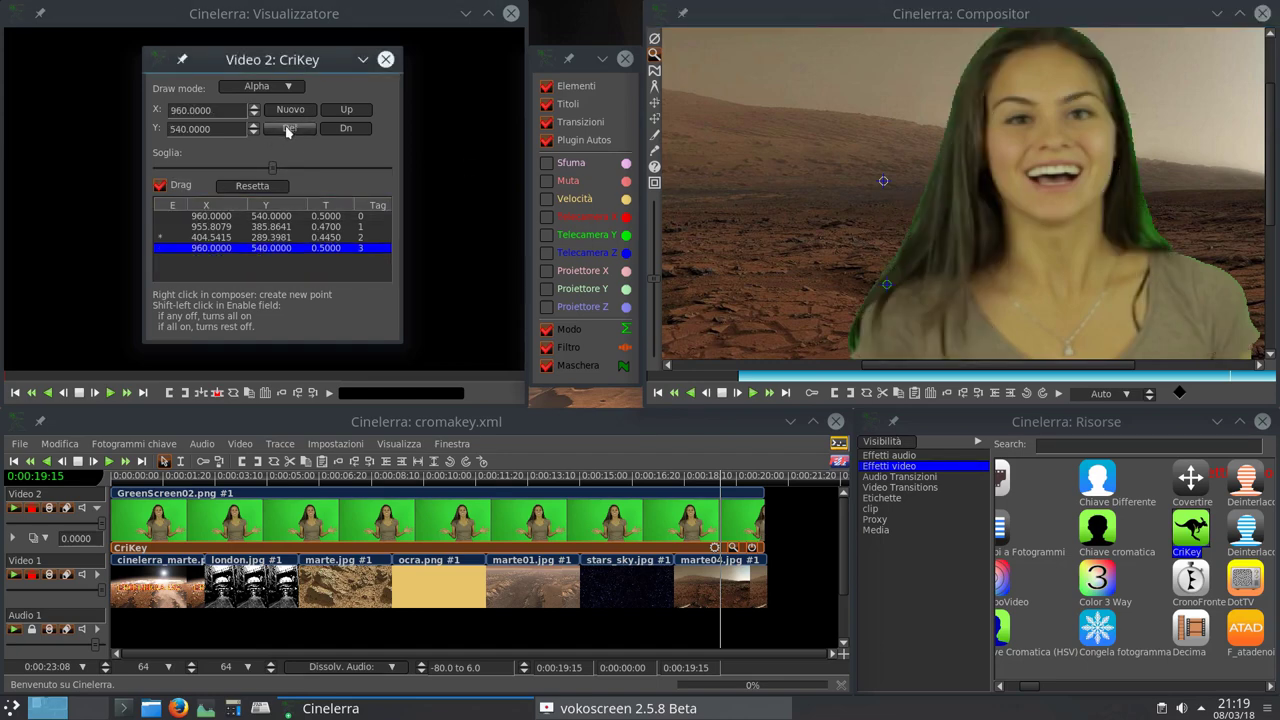
left_click(288, 130)
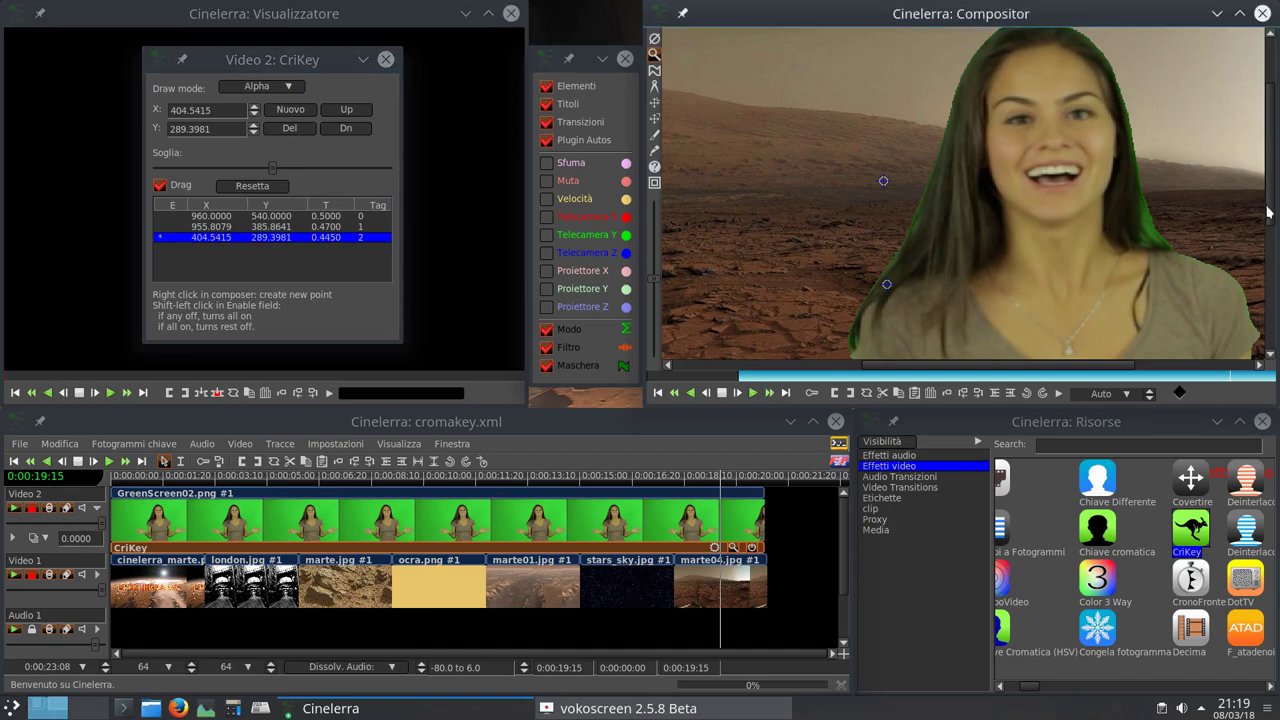
- With CriKey's Drag off, check the full keyed frame at auto zoom, including over the london.jpg background
left_click_drag(1268, 212, 1272, 183)
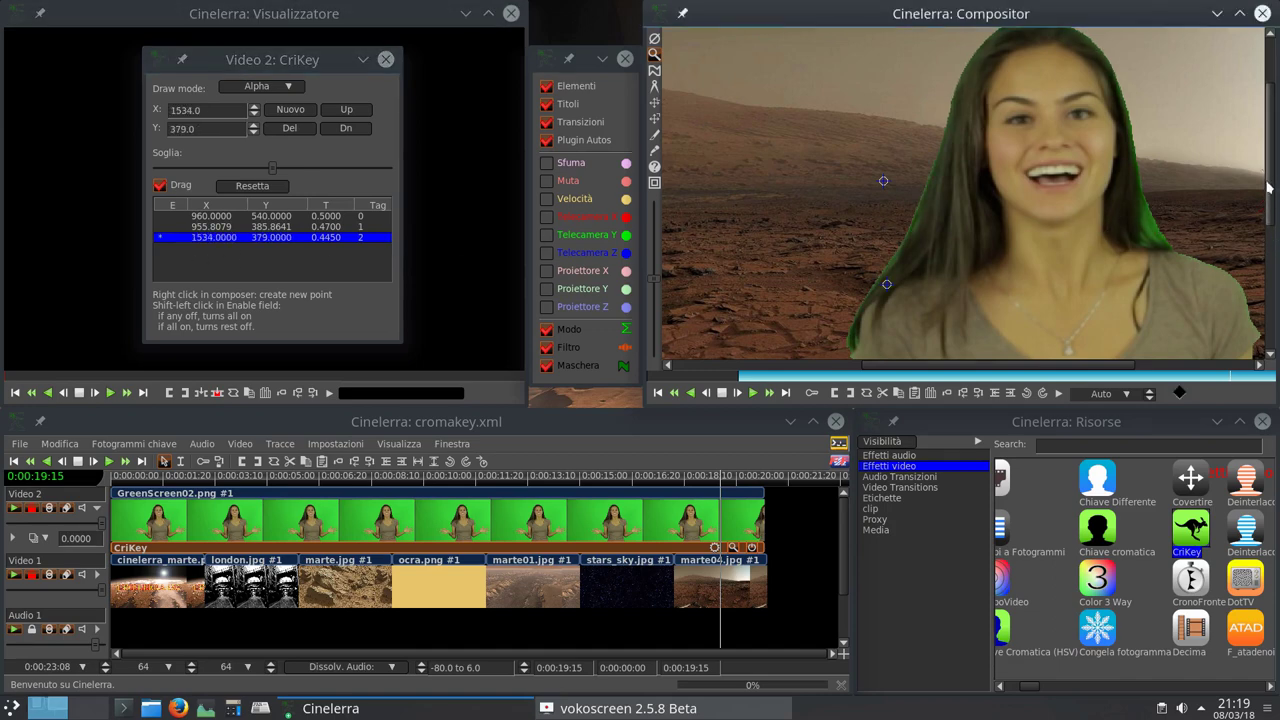
left_click(160, 185)
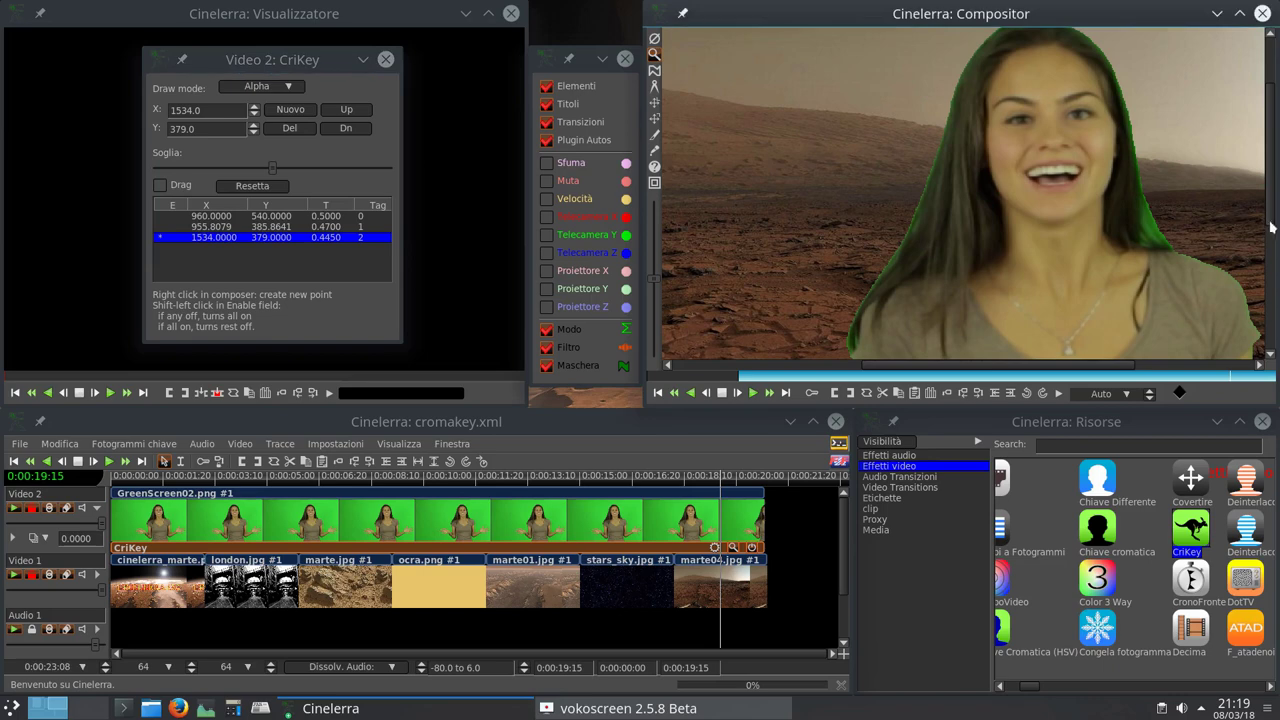
right_click(1001, 209)
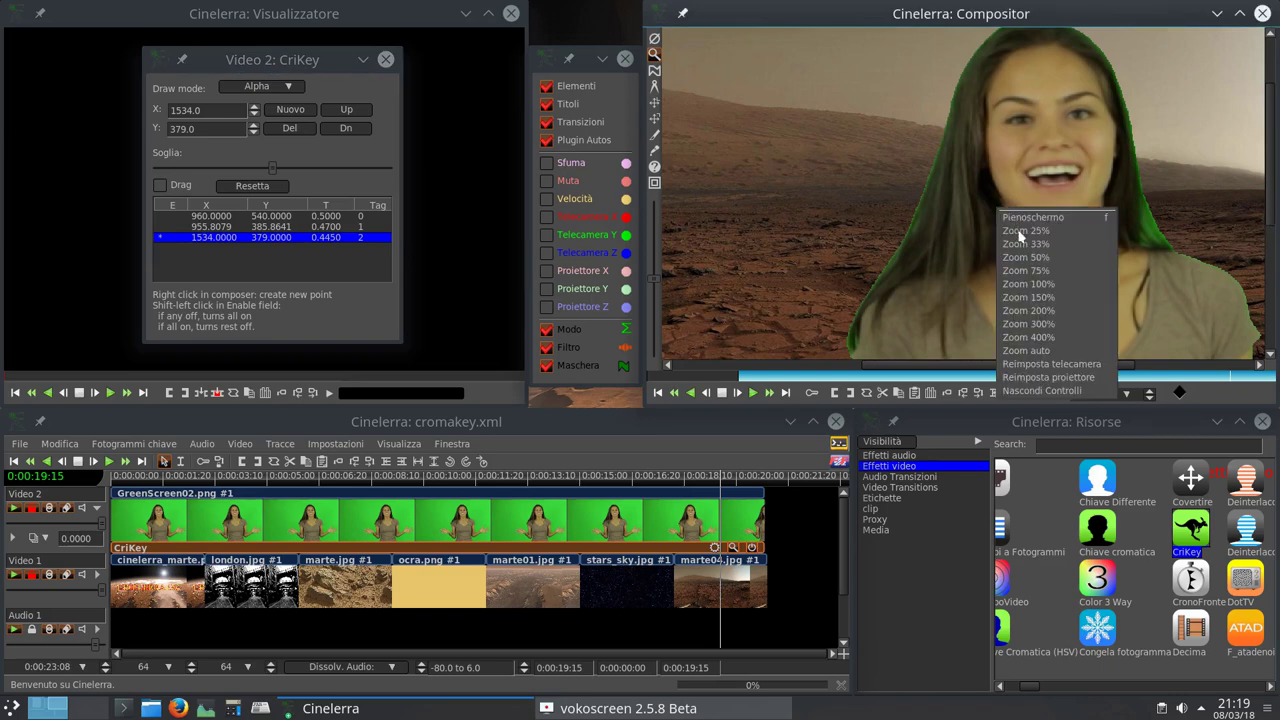
left_click(1012, 351)
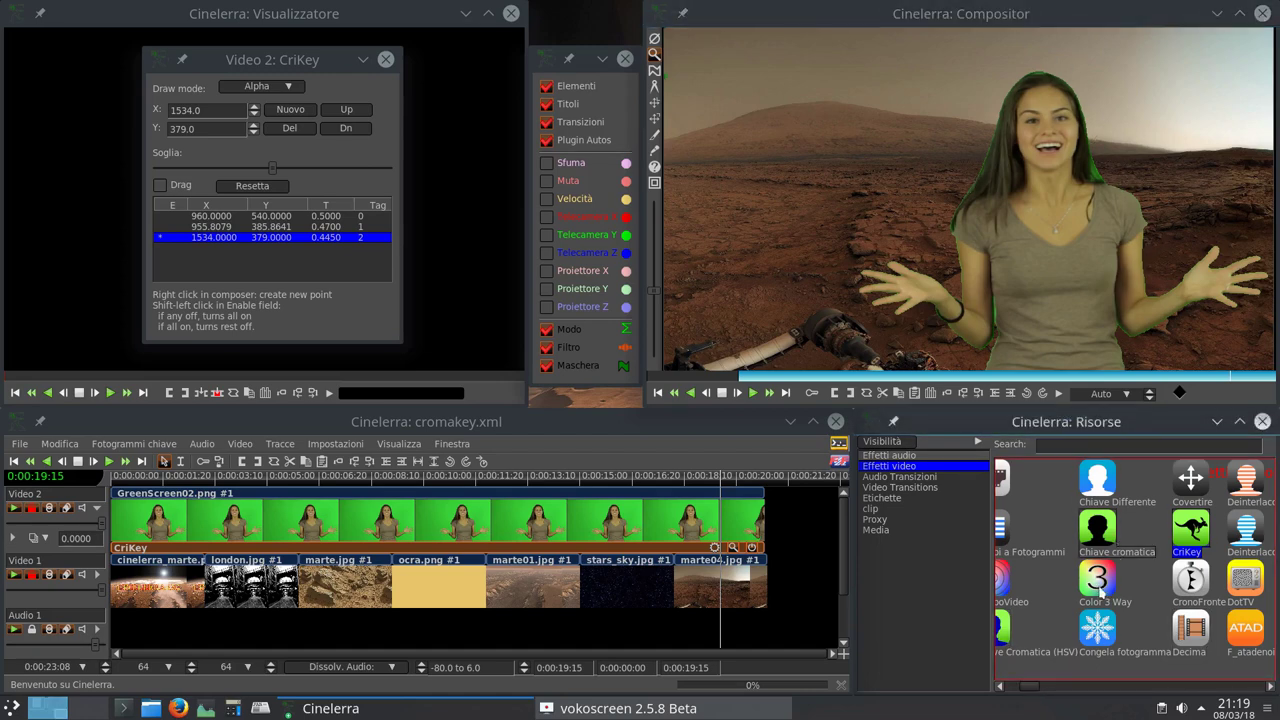
left_click(243, 477)
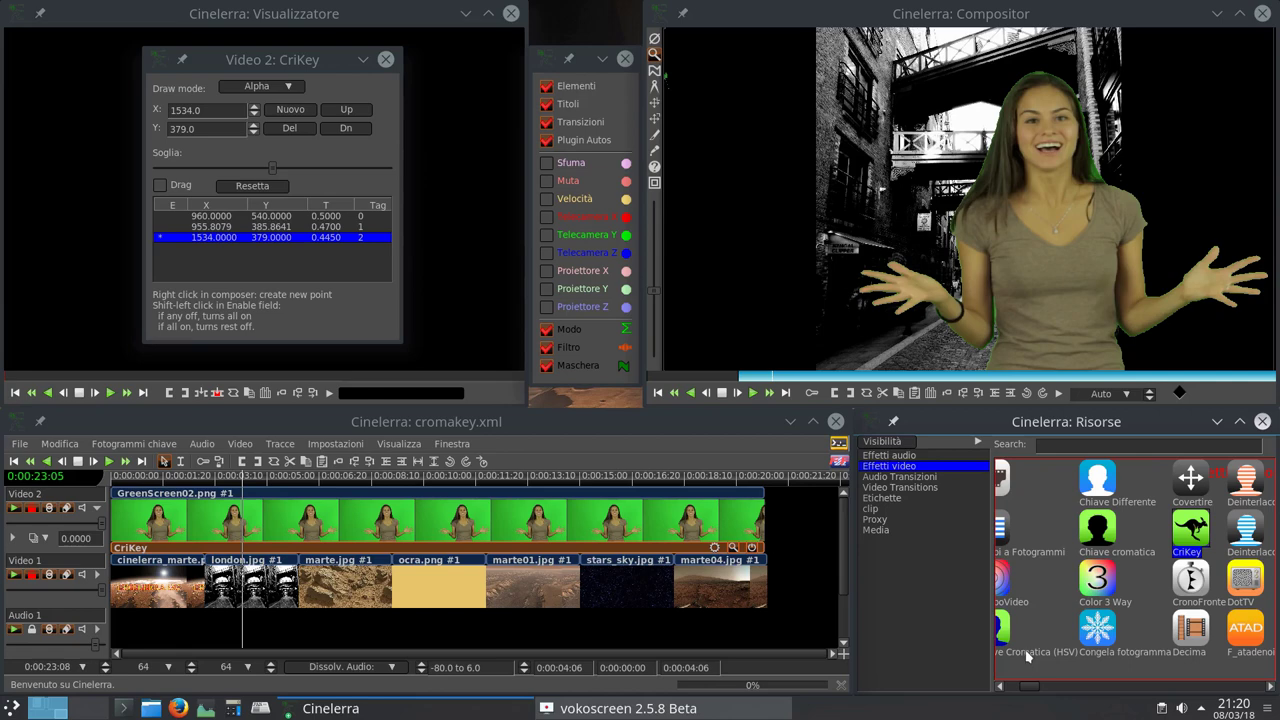
- Delete CriKey's two added key points, close its settings and detach the effect from the GreenScreen02.png clip
left_click(289, 128)
left_click(289, 128)
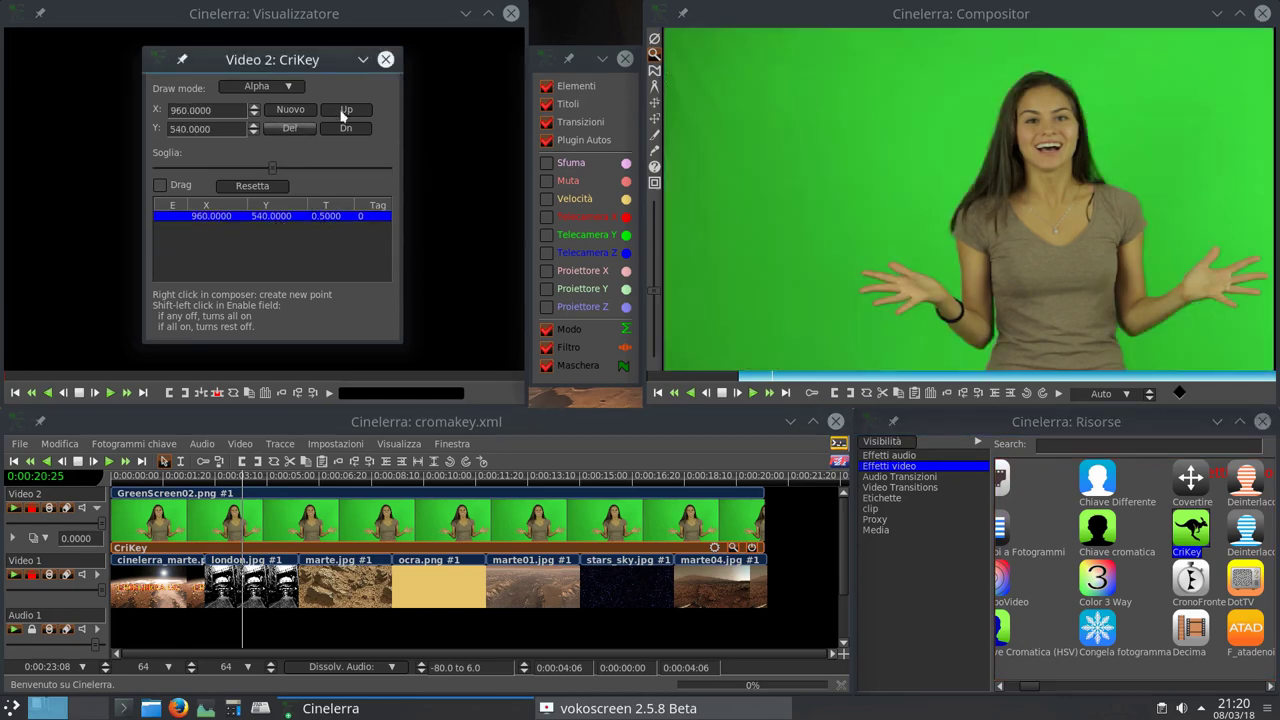
left_click(386, 60)
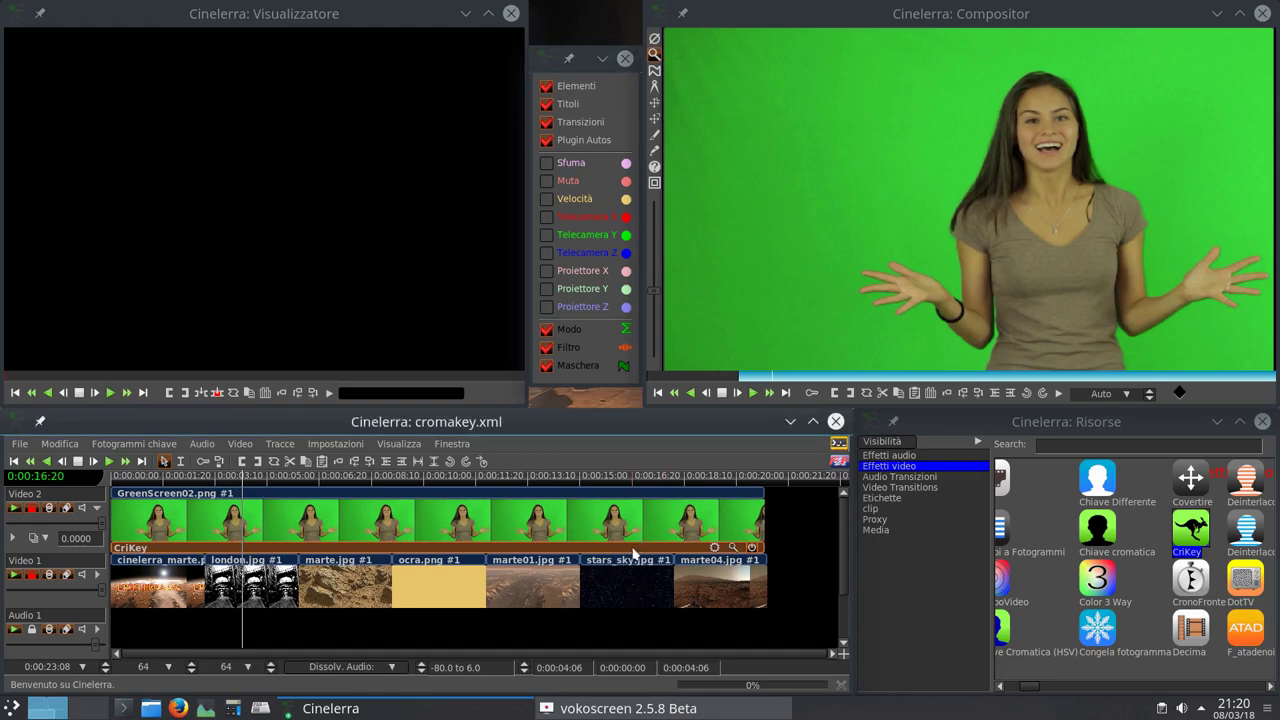
right_click(637, 549)
left_click(649, 570)
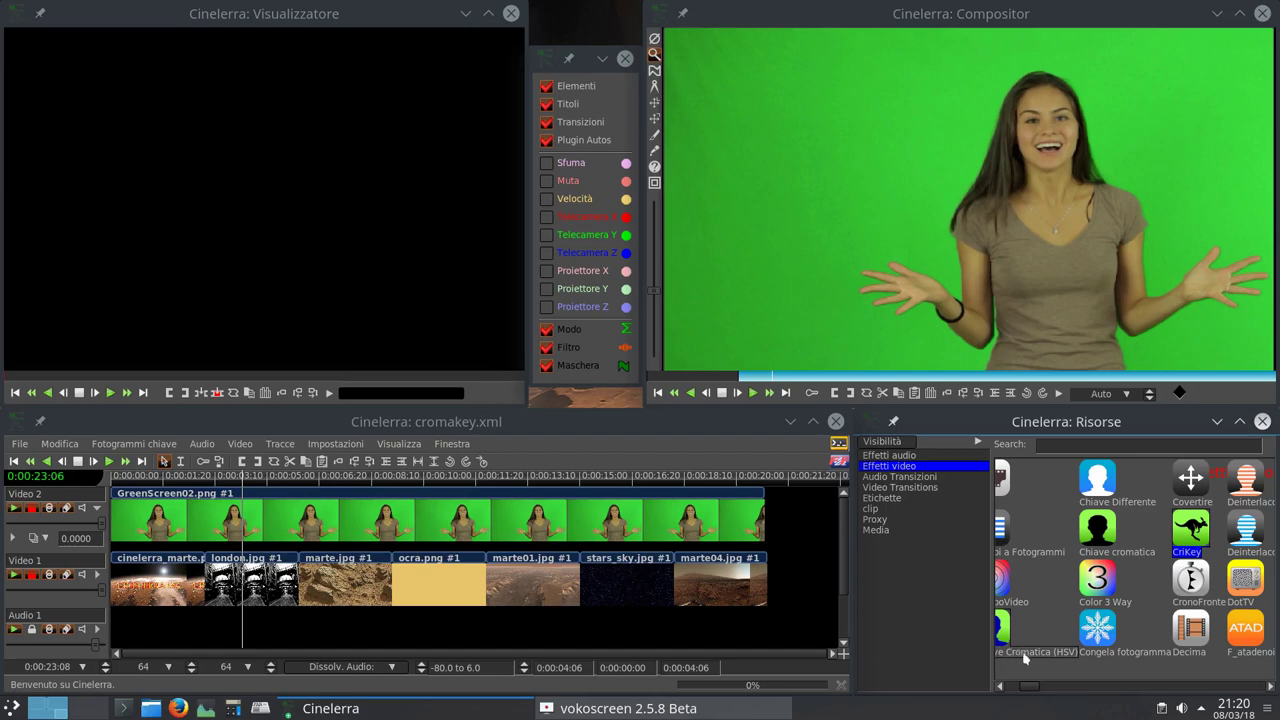
- Locate and select the Chiave Cromatica (HSV) effect among the video effects
left_click(878, 245)
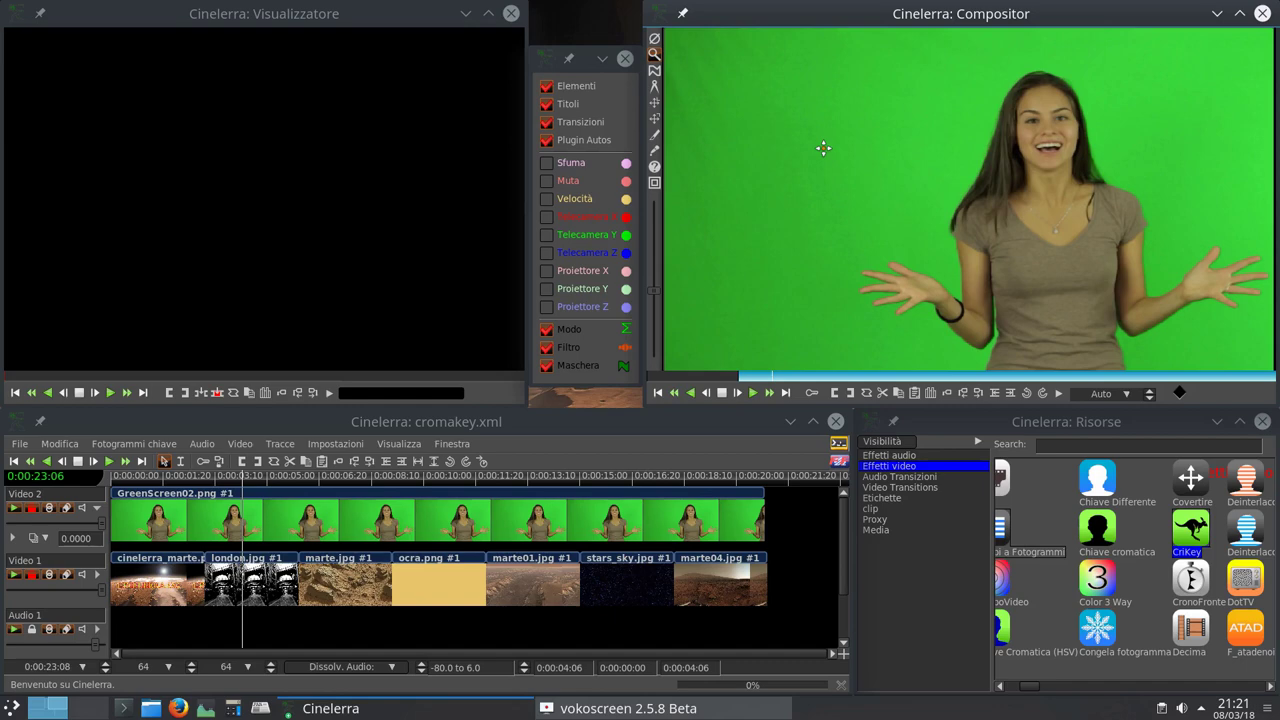
left_click(1028, 651)
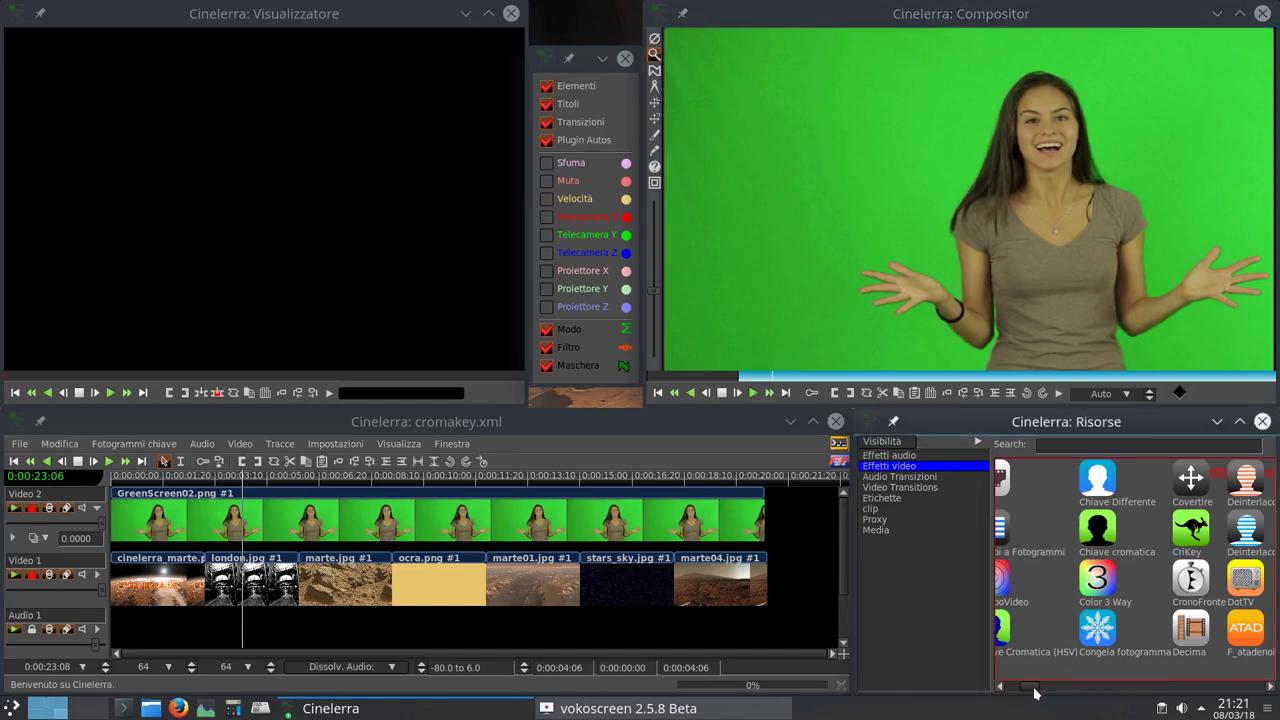
left_click_drag(1035, 692, 1030, 691)
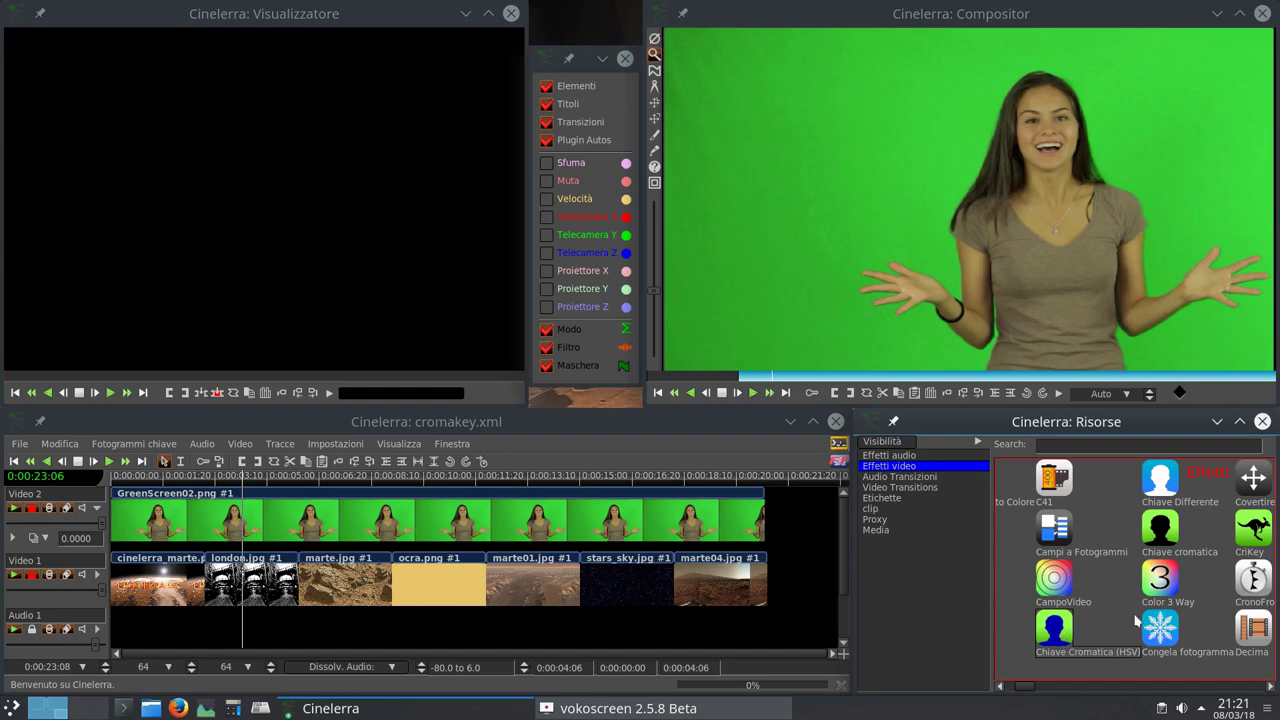
left_click(1068, 617)
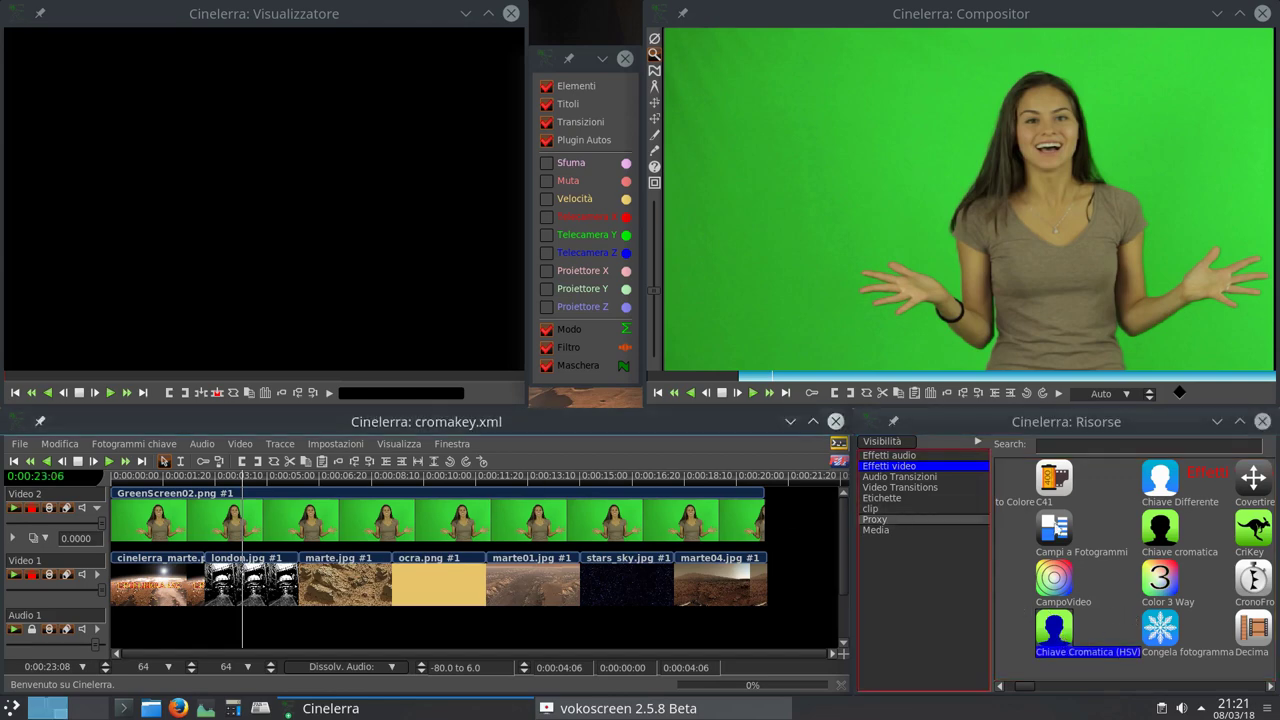